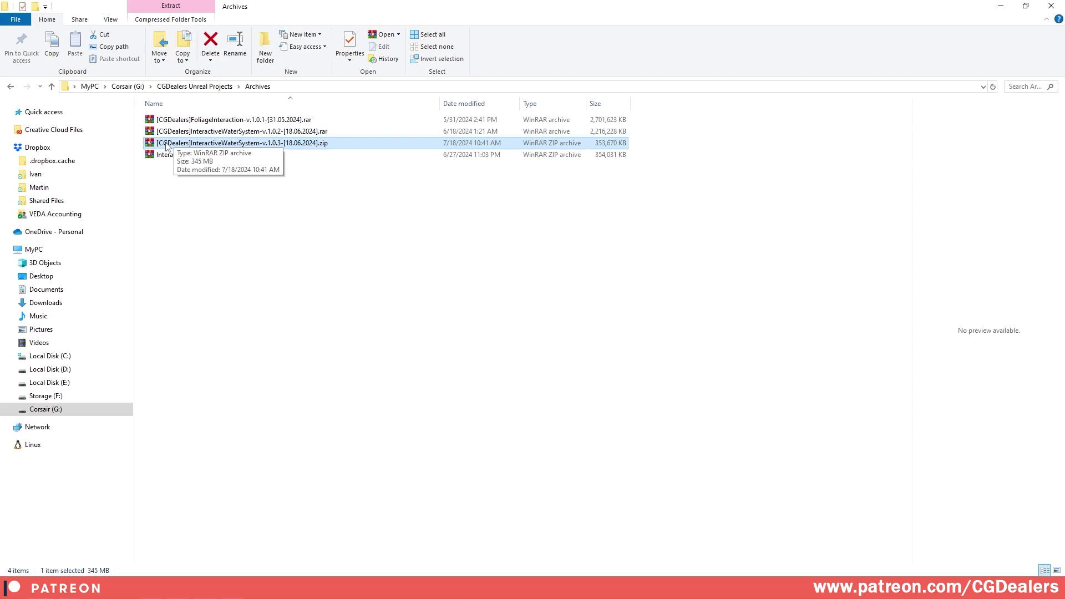
Extract the InteractiveWaterSystem v.1.0.3 archive into its own folder and copy the Interactive_Water_Swim_CGDealers folder from its Content folder
right_click(326, 144)
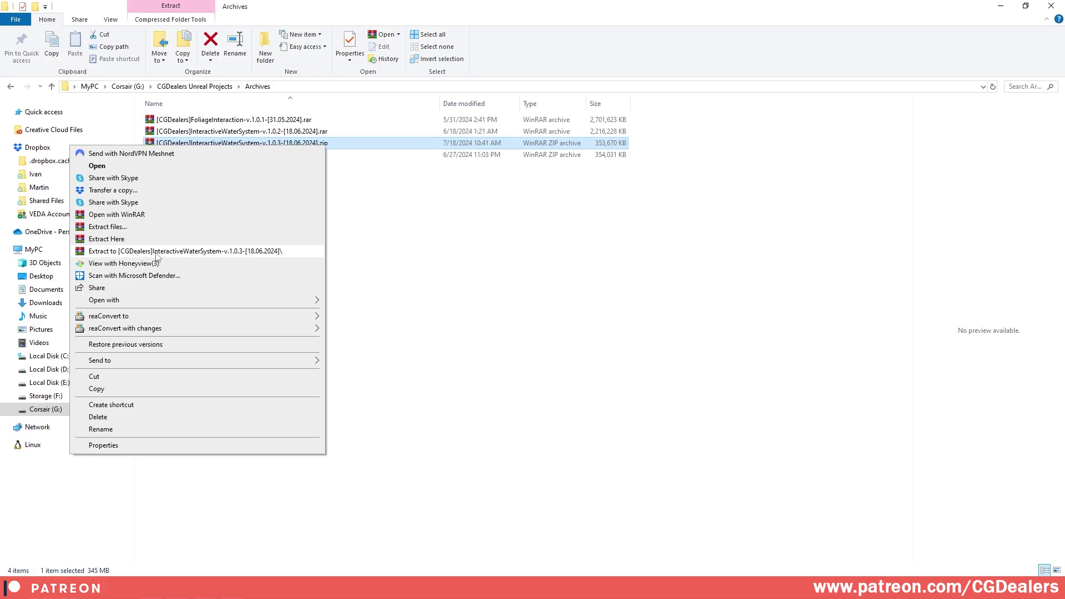
click(130, 253)
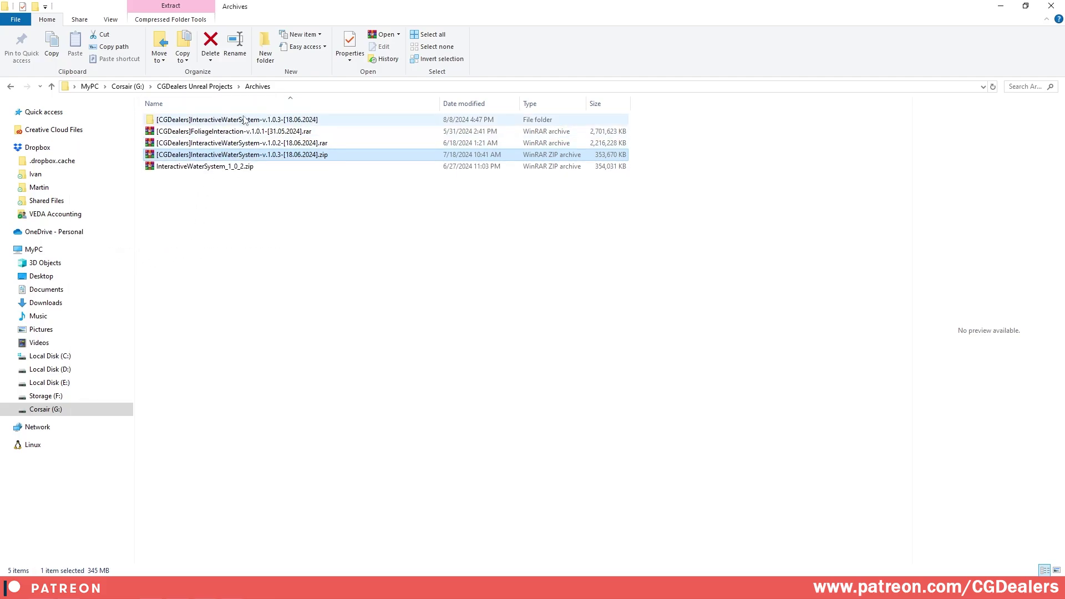
double_click(195, 120)
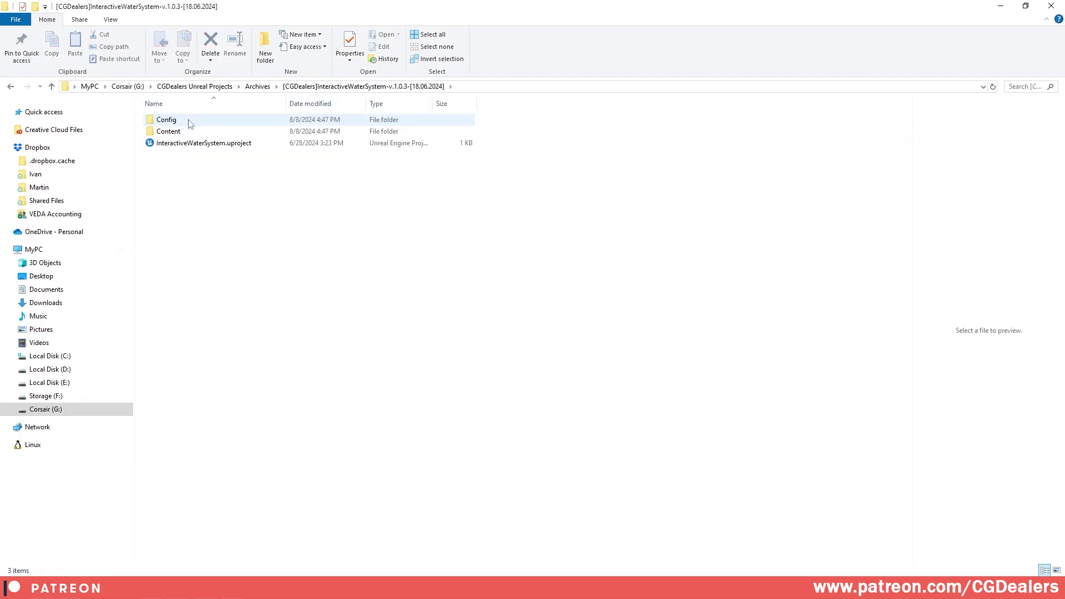
double_click(187, 132)
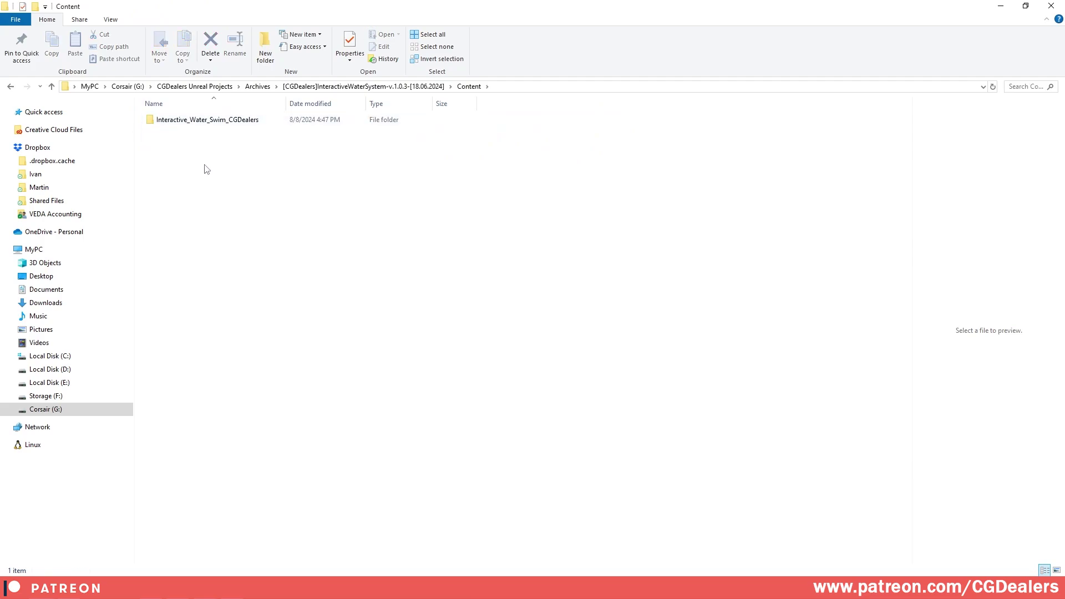
click(189, 120)
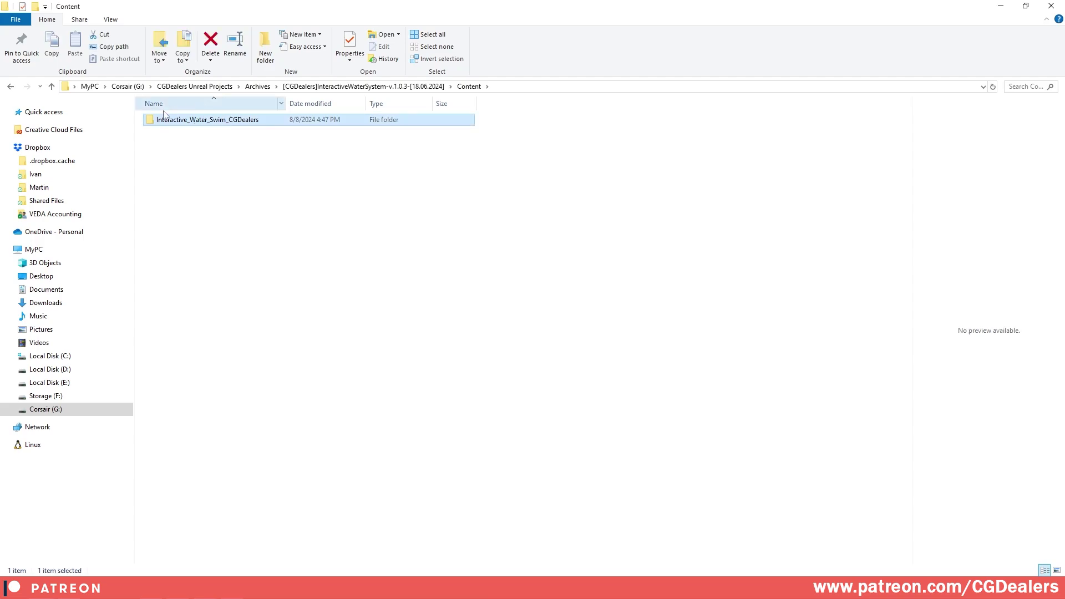
right_click(255, 117)
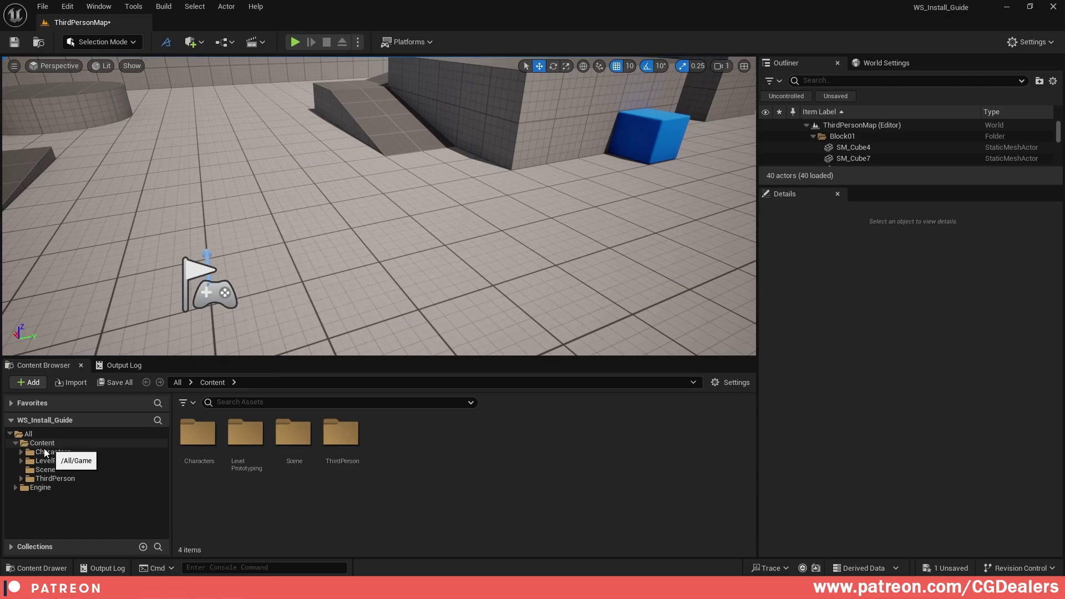
Switch to Unreal Editor and paste the copied folder into the WS_Install_Guide project's Content directory on disk
click(46, 446)
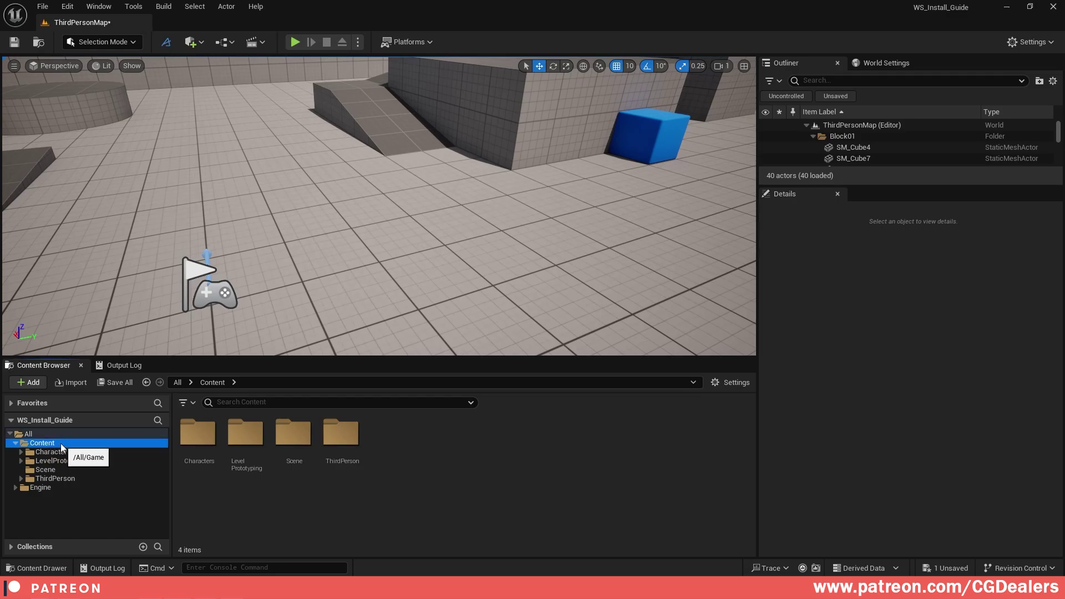
right_click(47, 446)
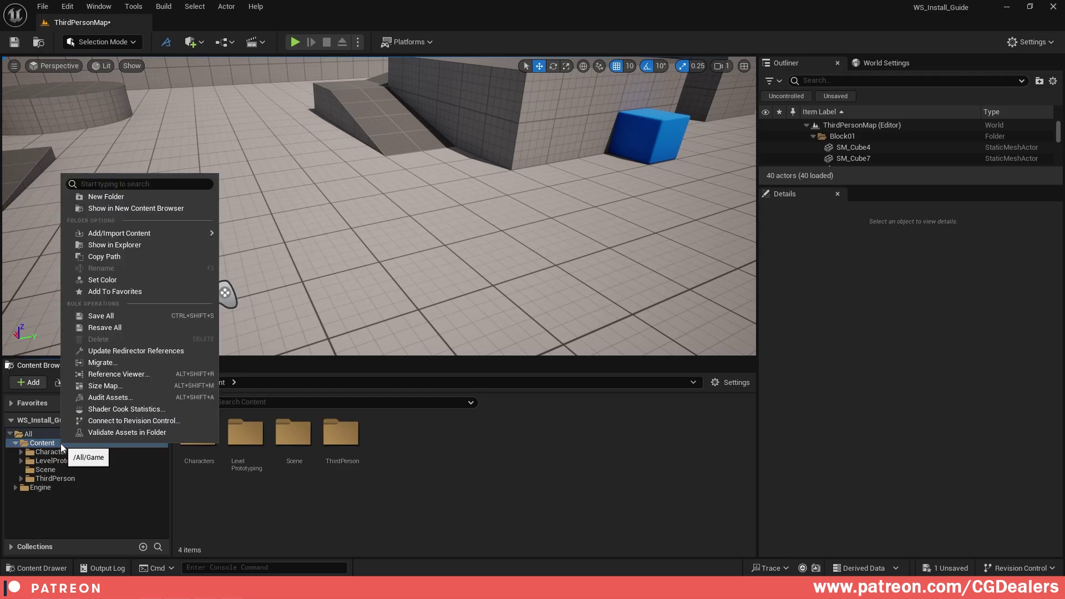
click(138, 246)
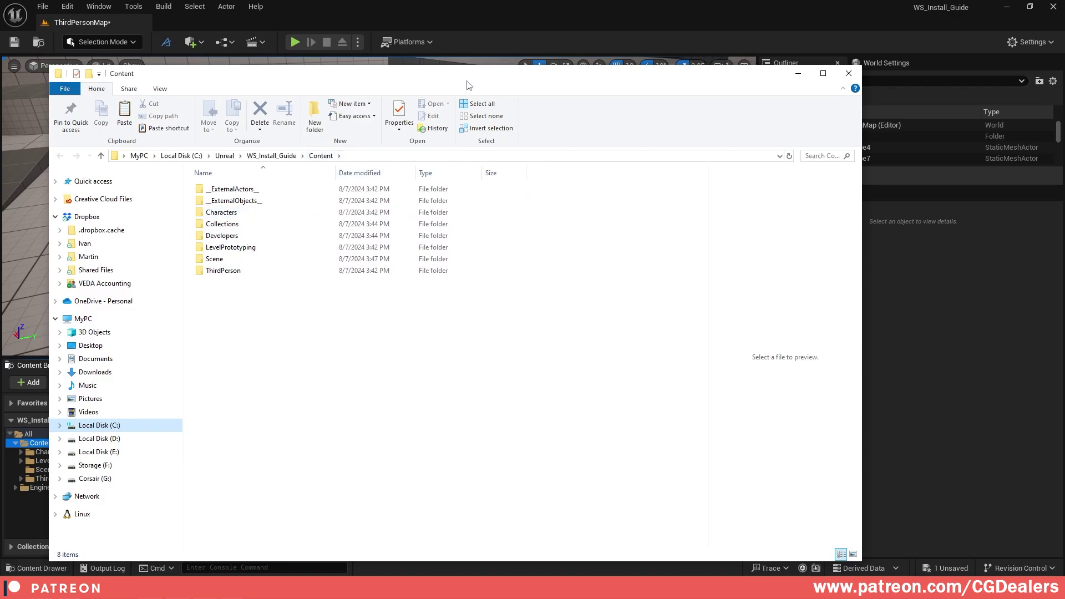
drag(585, 67, 695, 48)
right_click(476, 289)
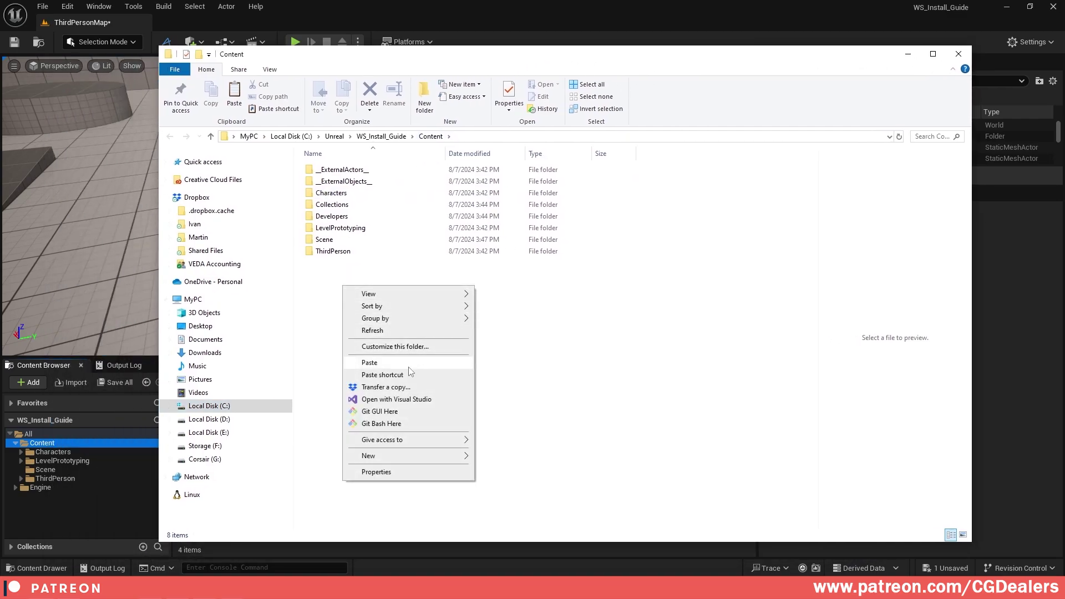
click(388, 363)
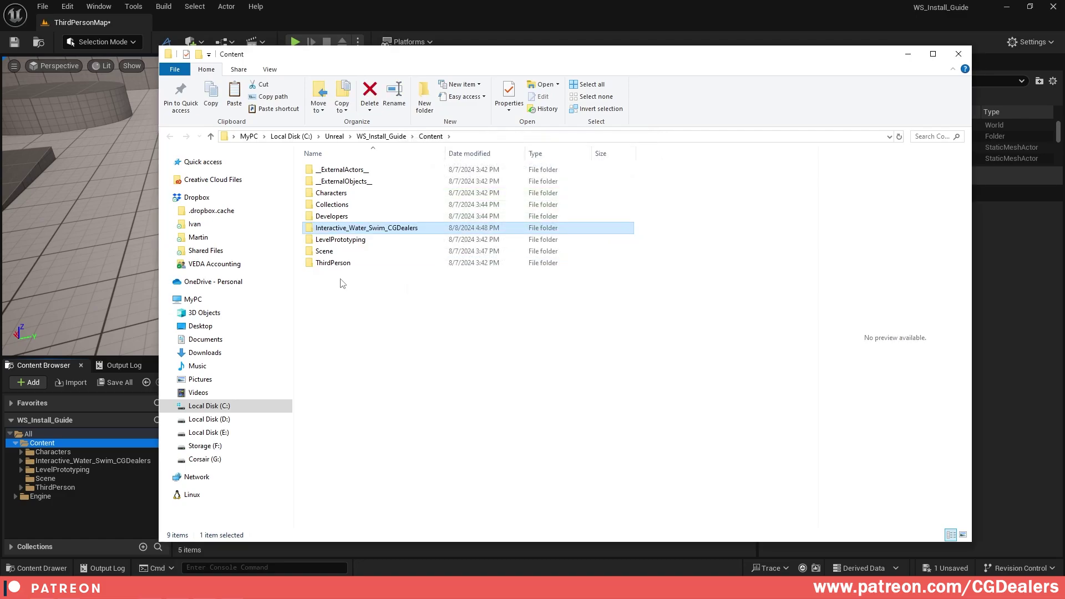
click(959, 54)
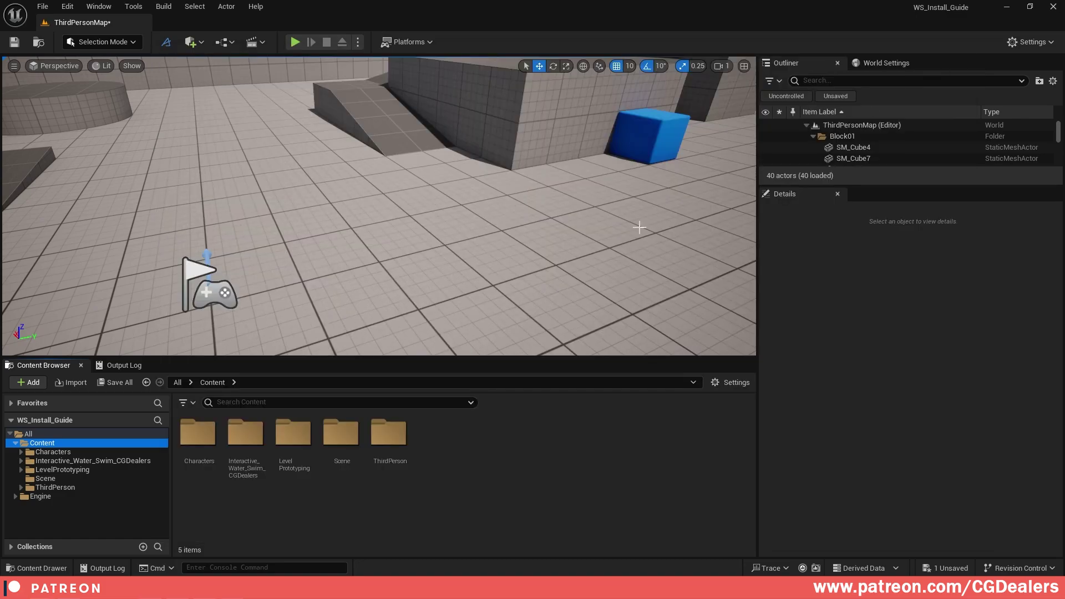
Open the InteractiveWaterShowcase level from the Maps folder of Interactive_Water_Swim_CGDealers without saving ThirdPersonMap
click(58, 461)
click(408, 445)
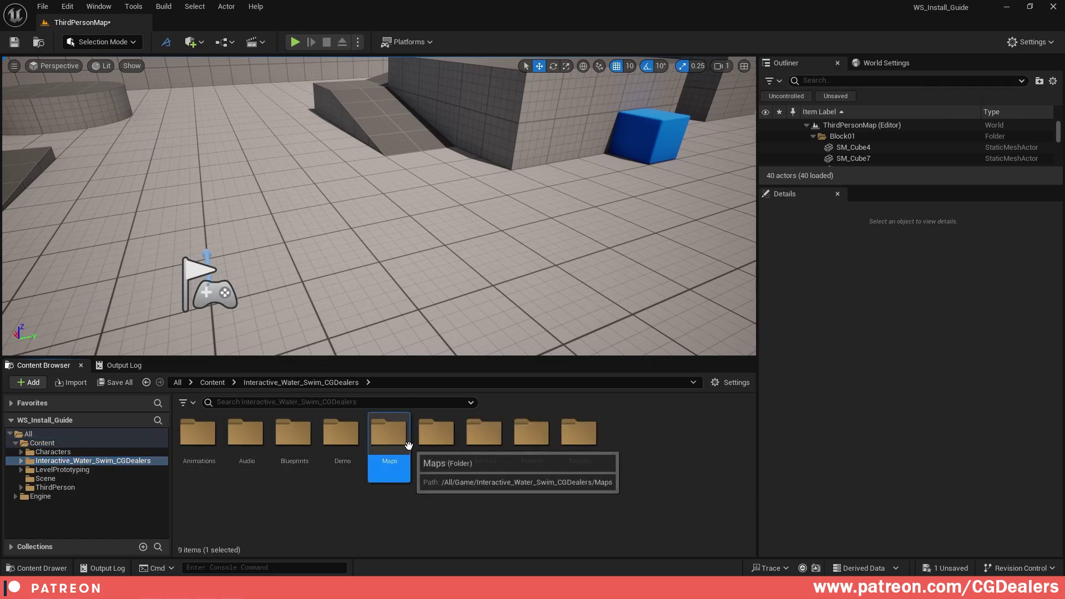
double_click(409, 445)
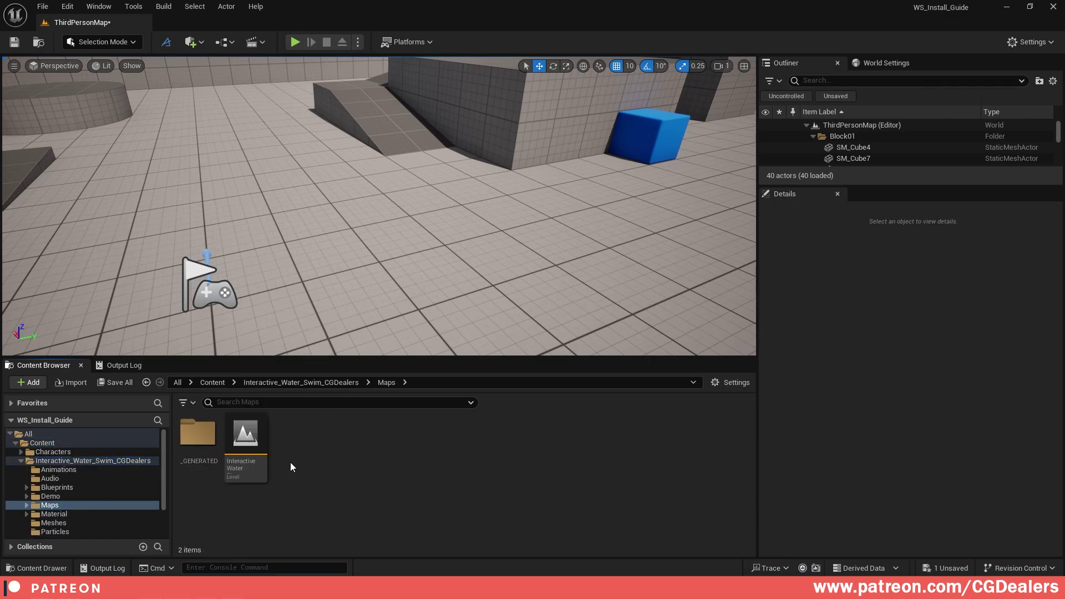
double_click(263, 454)
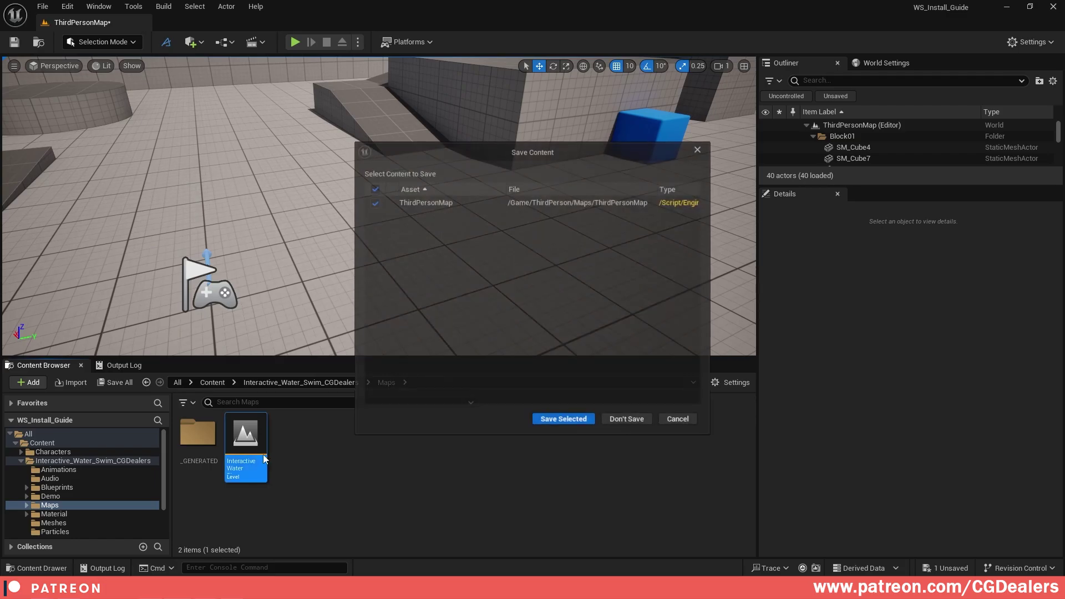
click(627, 419)
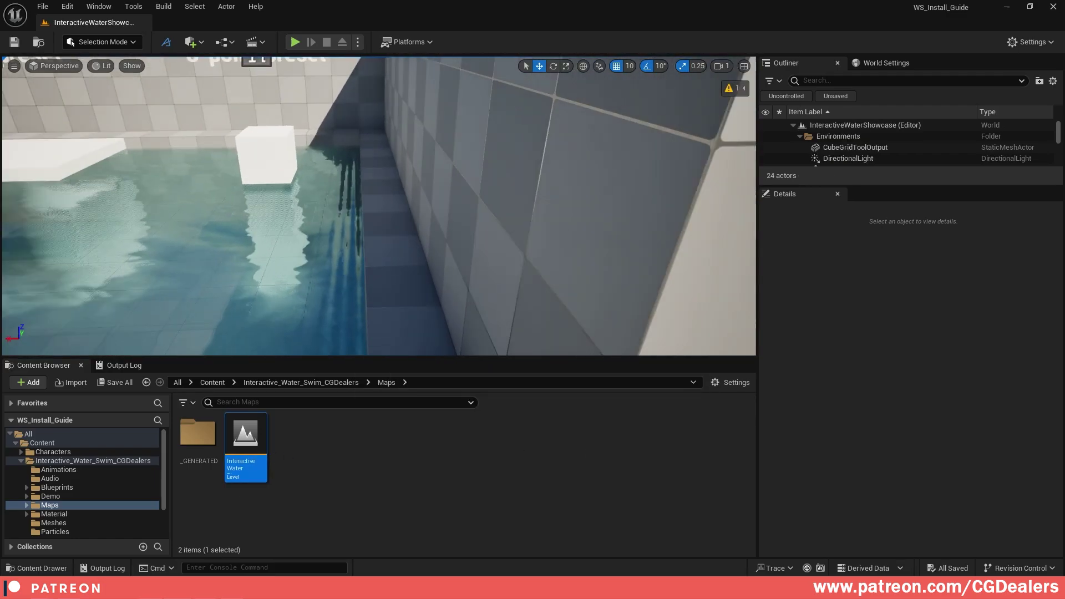
Move the floating physics sphere in the ripple demonstration pool along the X axis to a location of 550
mouse_move(379, 206)
right_down()
mouse_move(676, 206)
mouse_move(682, 188)
mouse_move(378, 205)
right_up()
right_drag(518, 262, 518, 262)
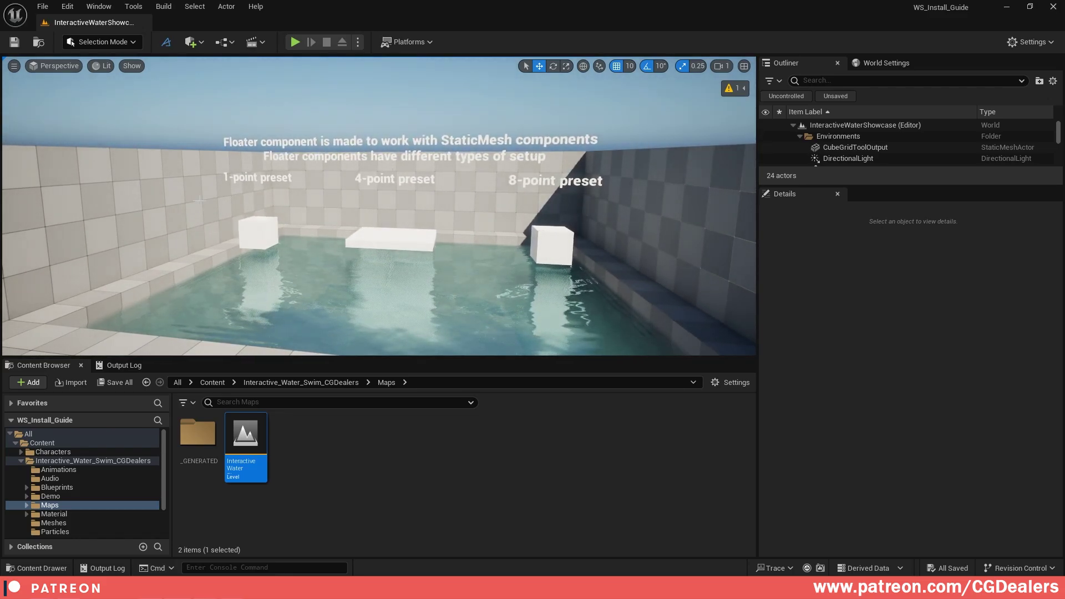
right_drag(199, 200, 200, 200)
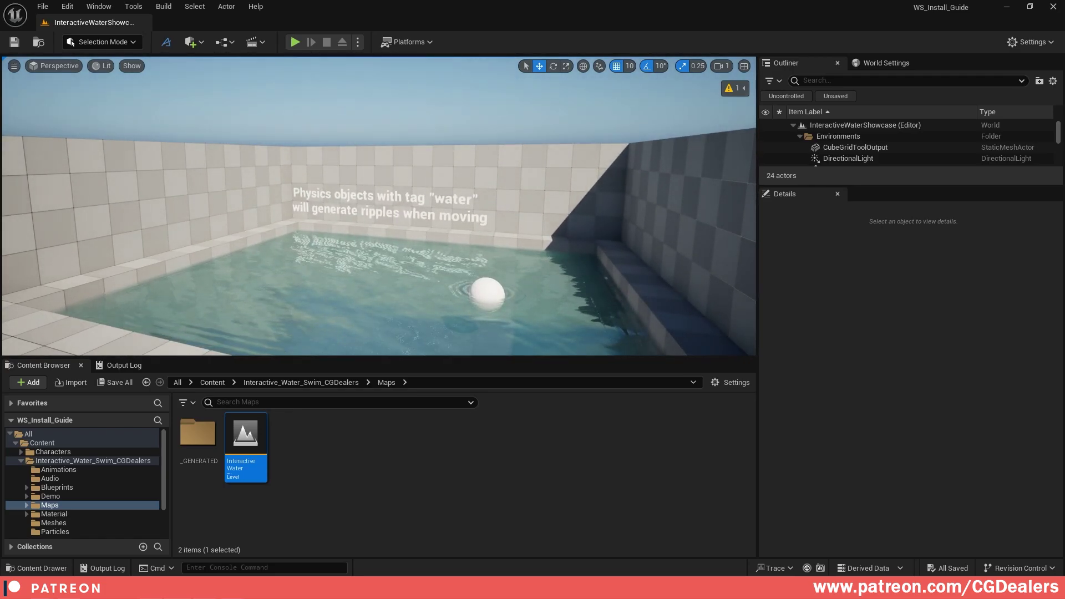
right_drag(447, 247, 447, 247)
click(461, 213)
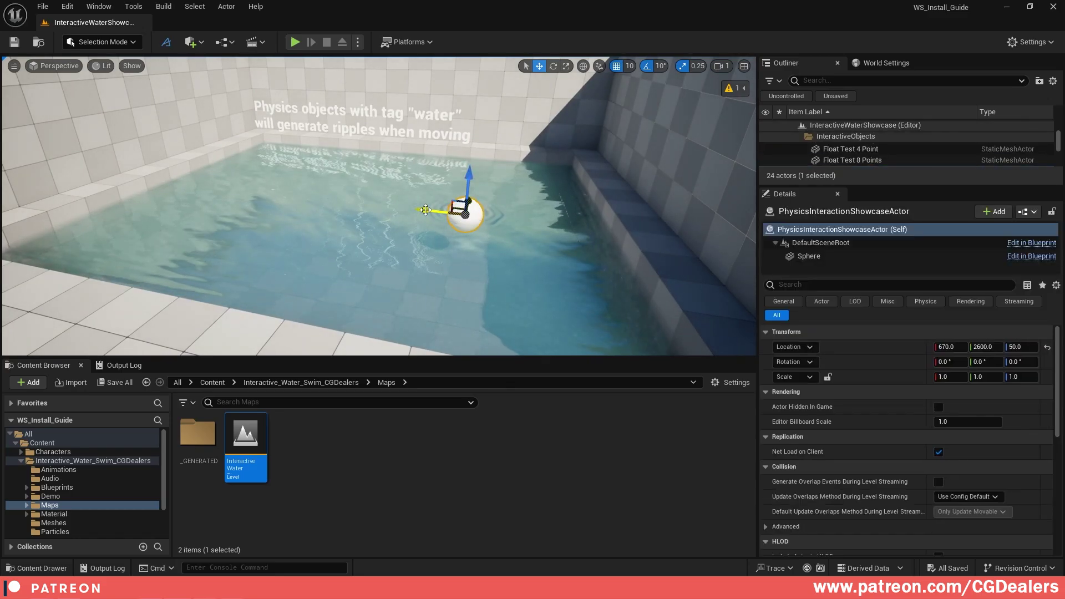
drag(416, 210, 455, 220)
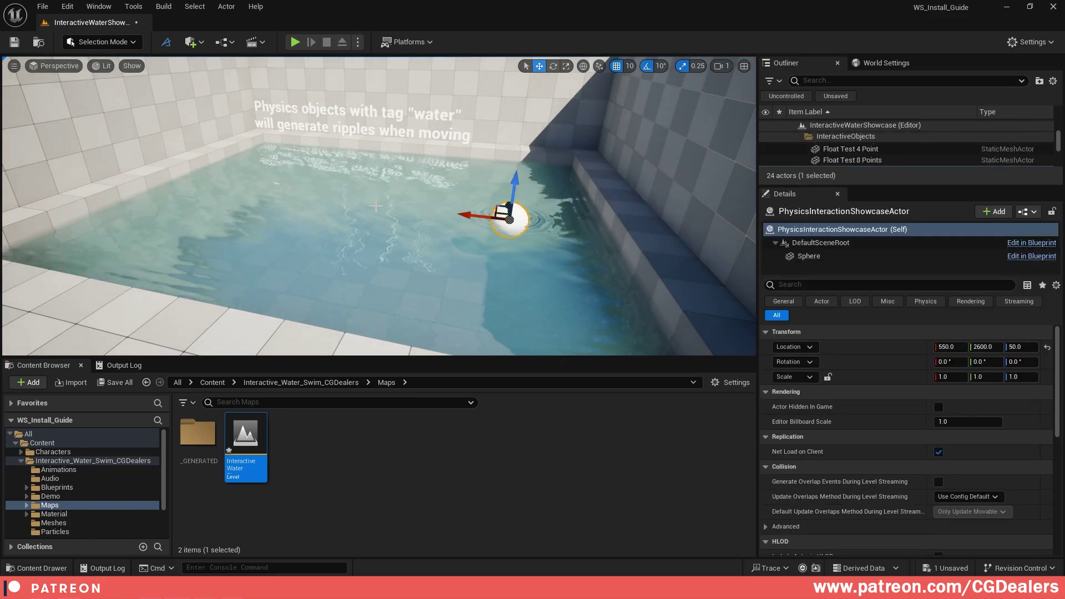
Play-test the showcase level by moving the character beside the pools, and inspect the shallow walking pool in a full-screen view
right_drag(375, 205, 375, 205)
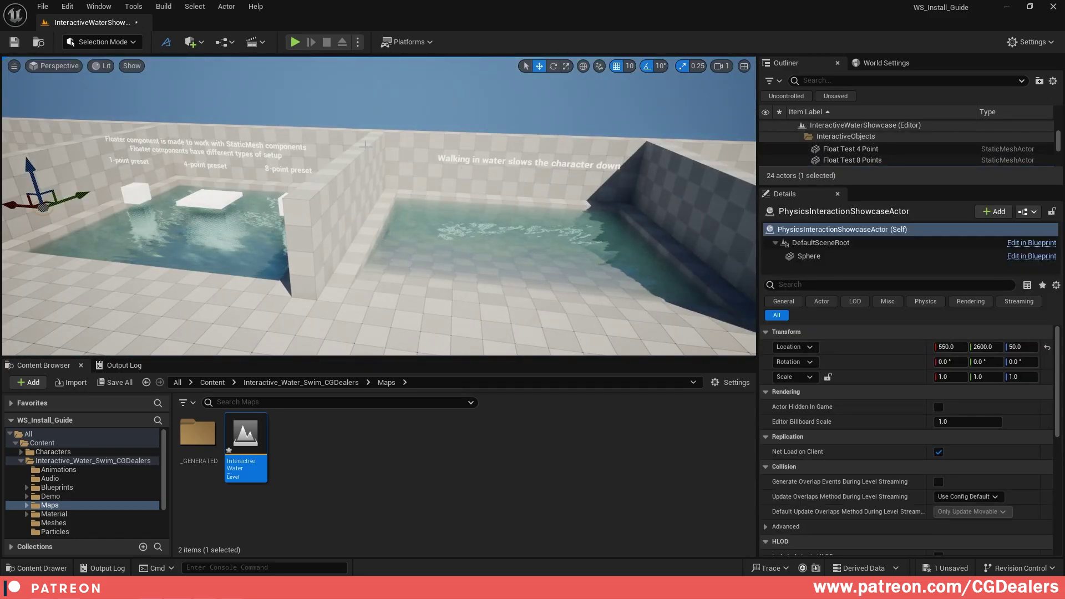
click(297, 44)
click(395, 158)
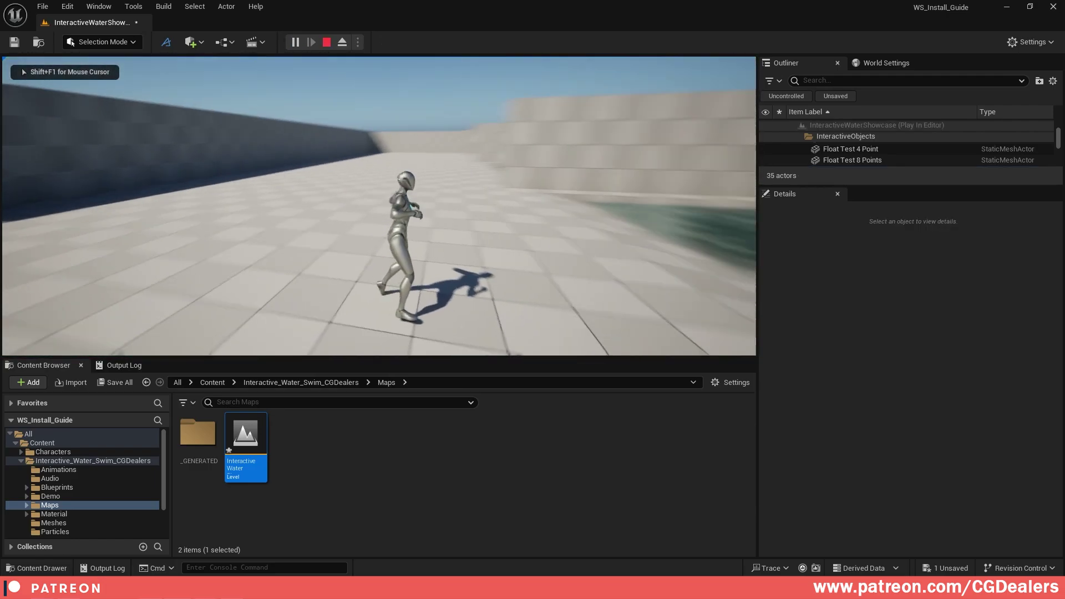
key(a)
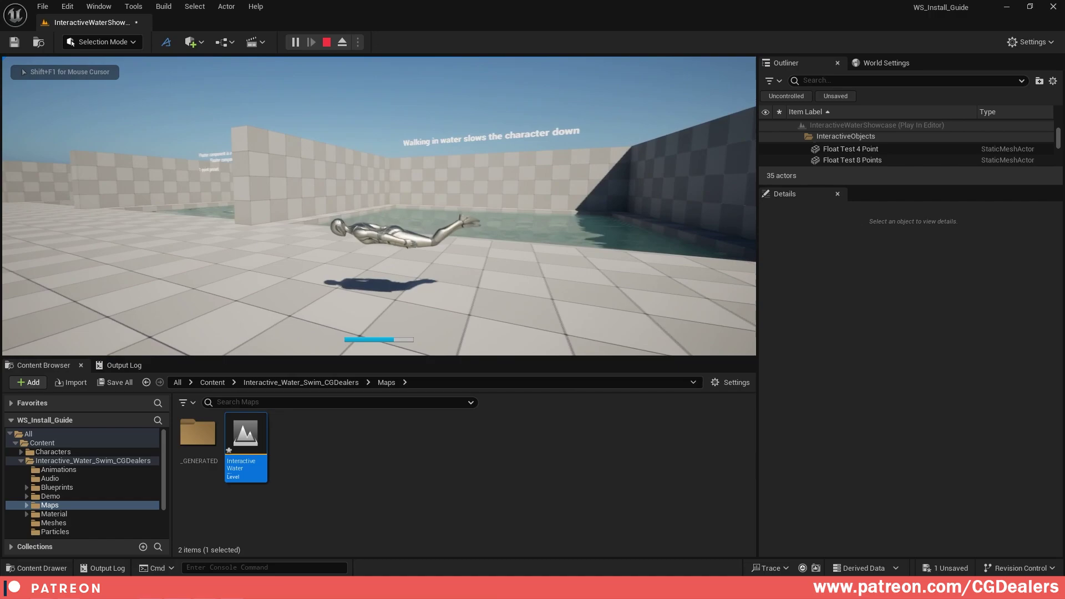
key(w)
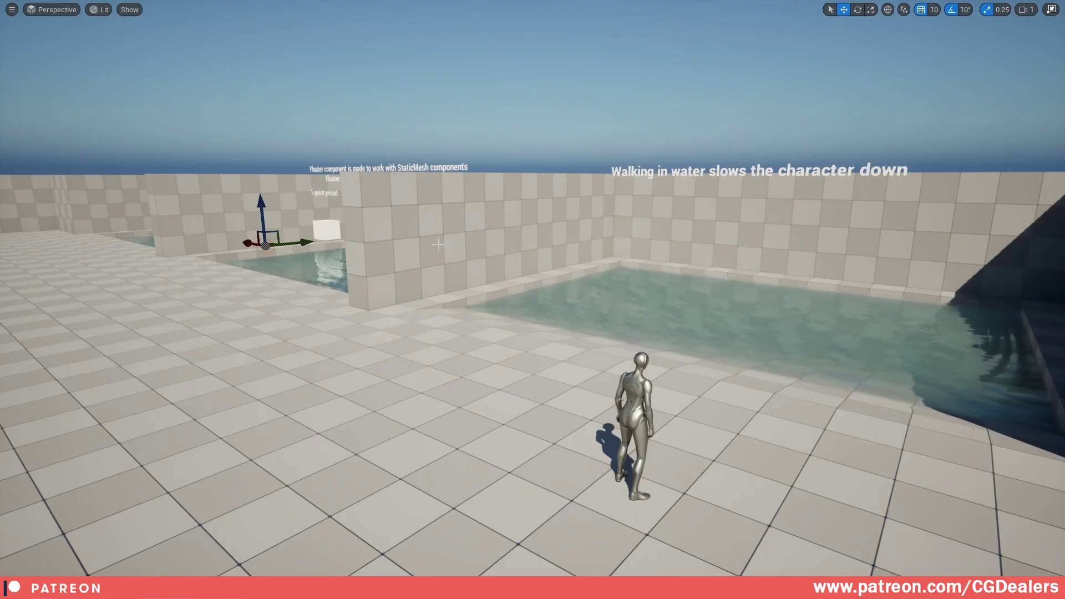
key(w)
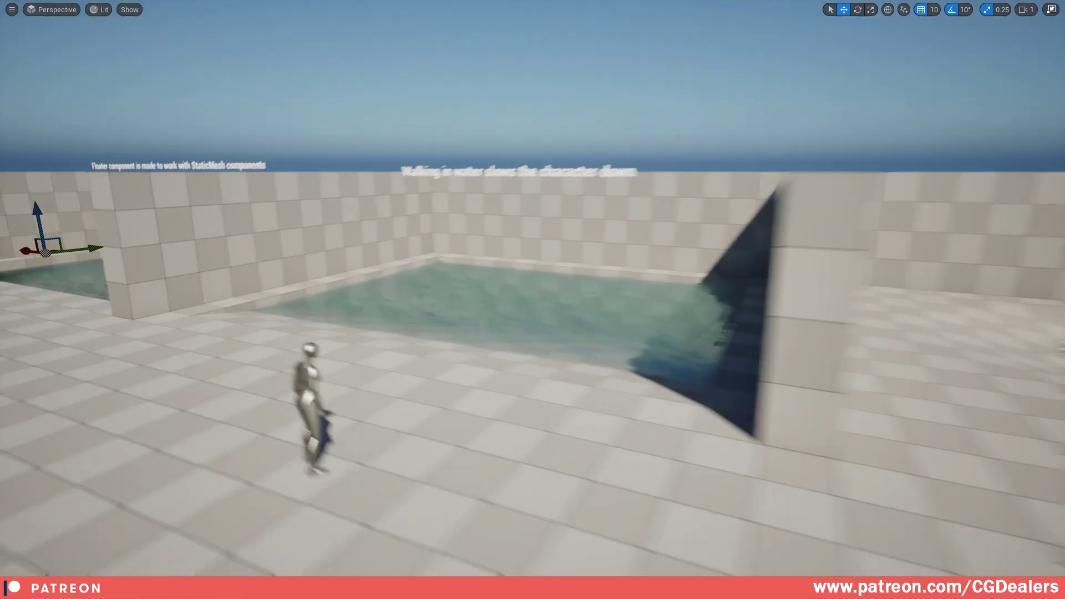
right_drag(446, 241, 430, 242)
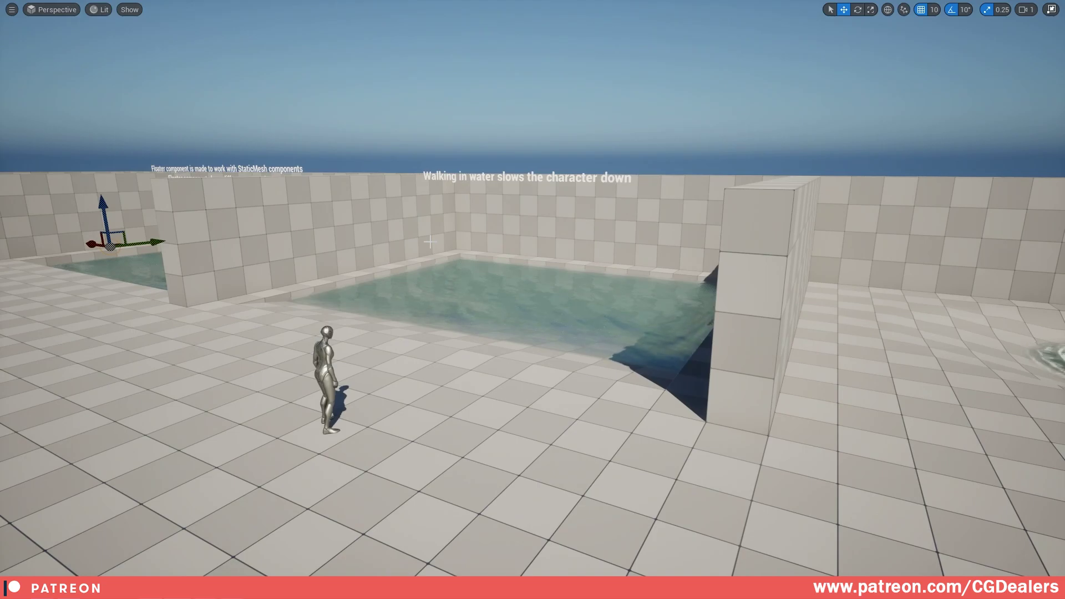
key(F11)
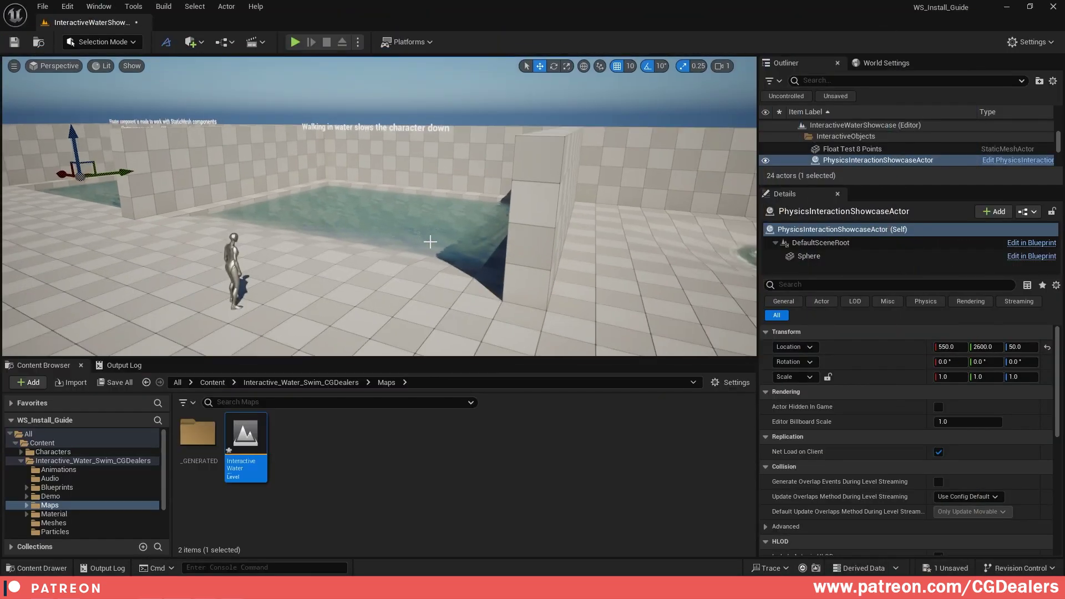
Create a collision object channel named WaterBody with the default response Overlap in the project settings
click(67, 6)
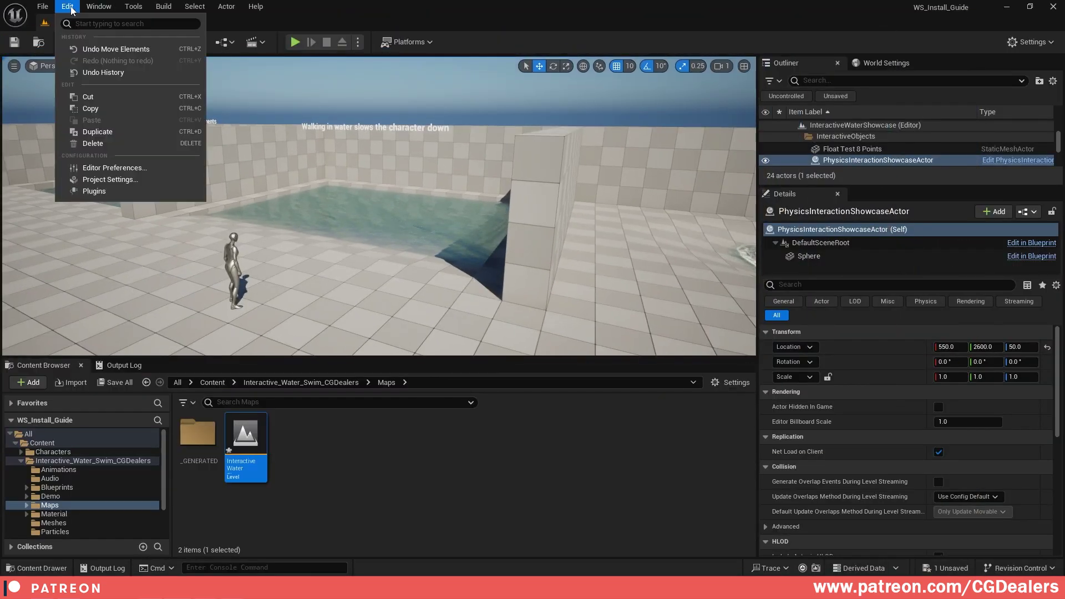
click(111, 182)
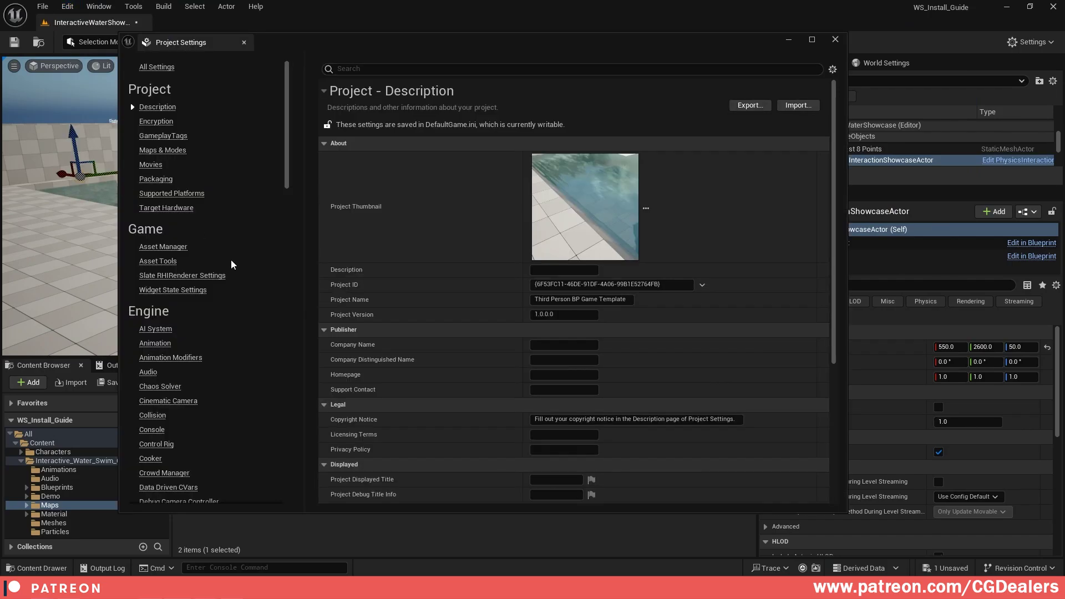
click(150, 417)
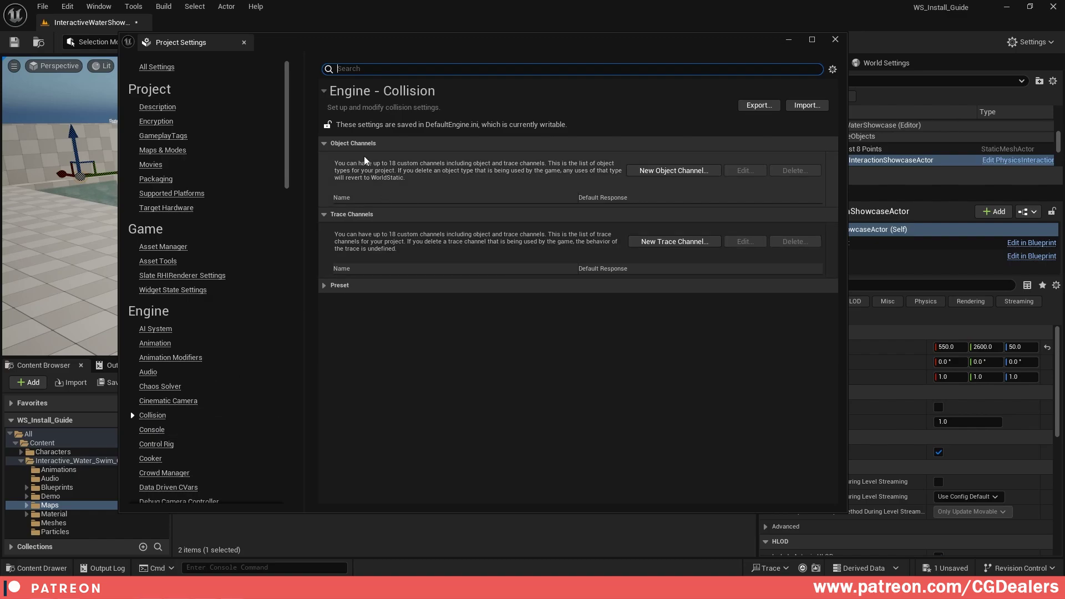
click(657, 171)
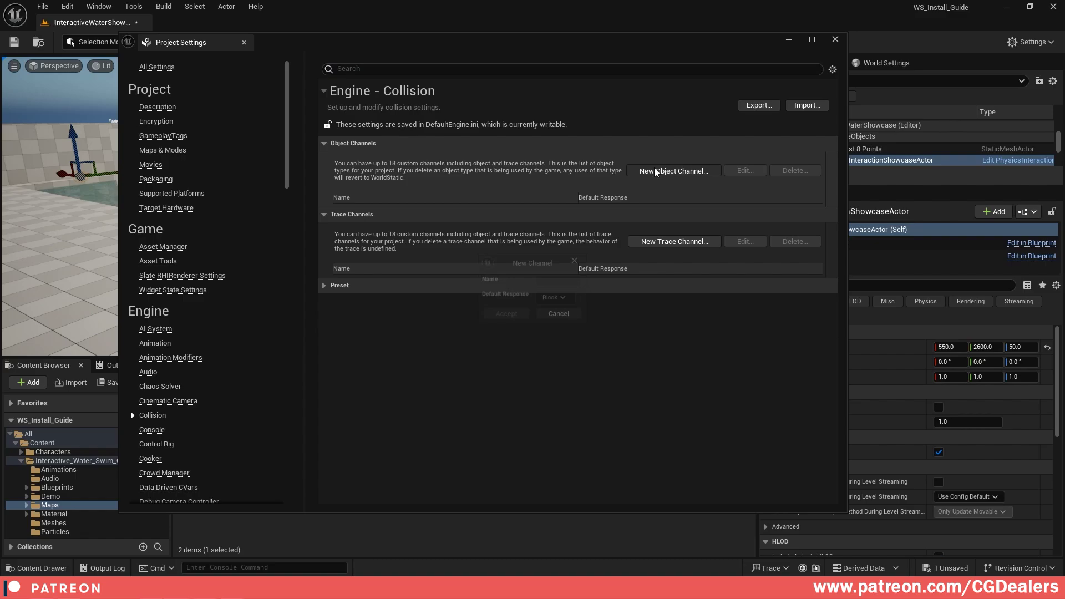
click(561, 279)
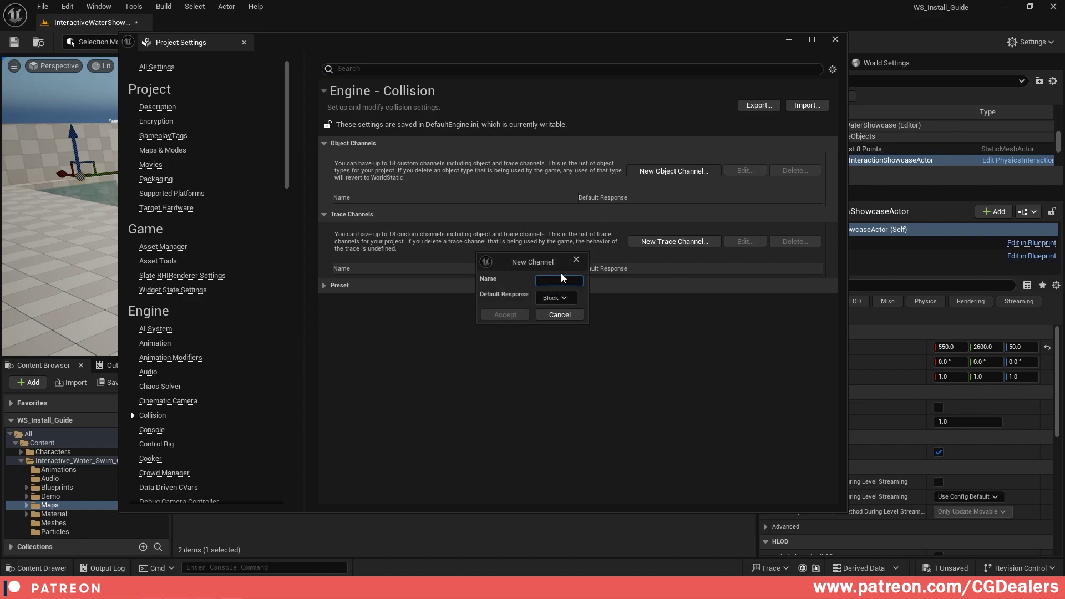
text(WaterBody)
click(556, 297)
click(572, 322)
click(512, 320)
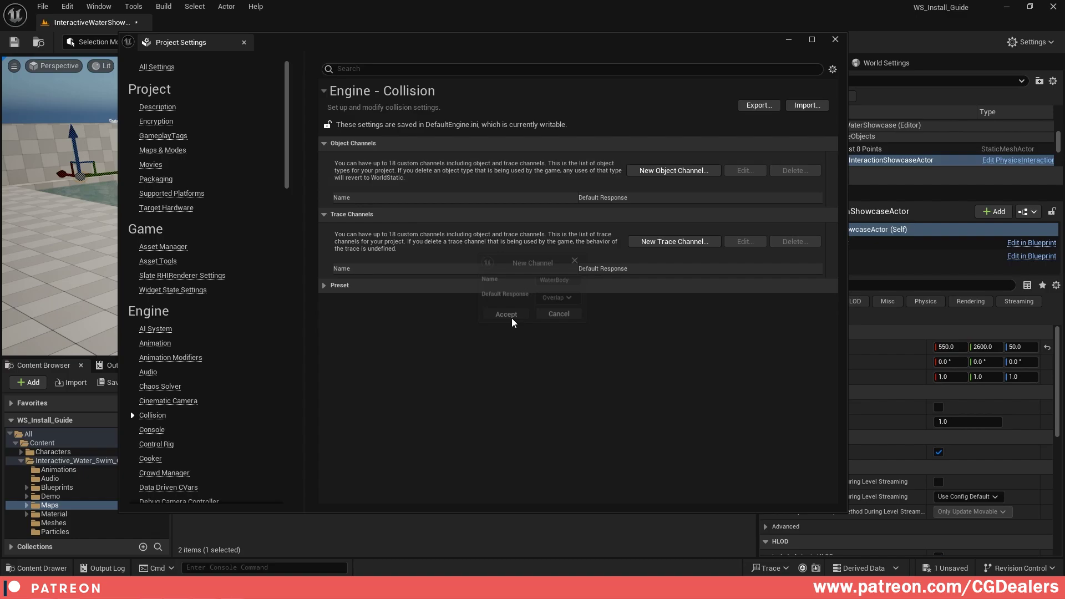
Create a collision trace channel named WaterSurface with the default response Ignore and close the project settings
click(674, 253)
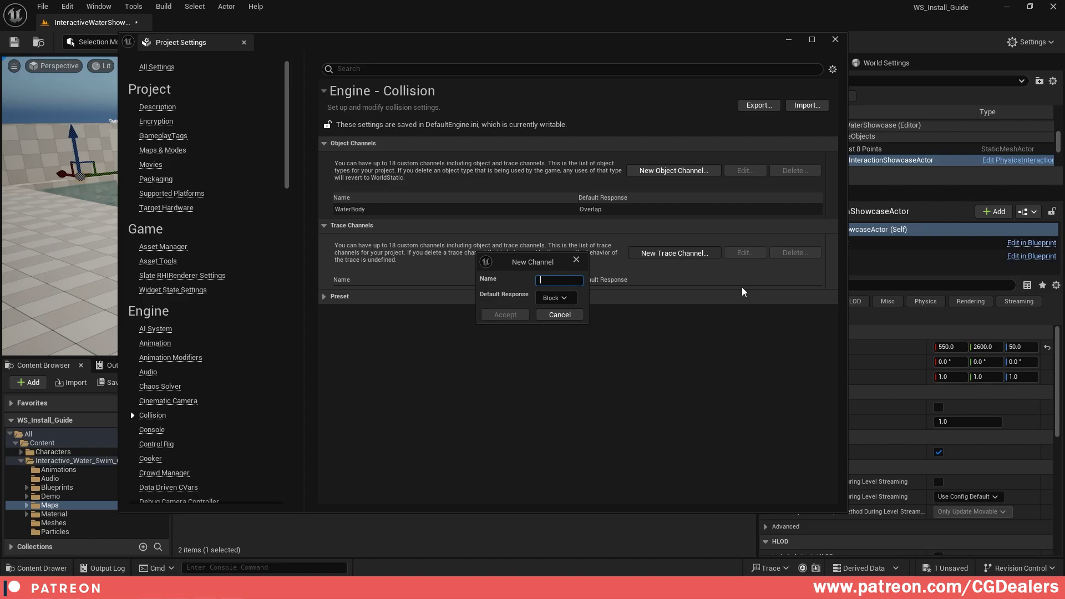
text(WaterSurface)
click(561, 298)
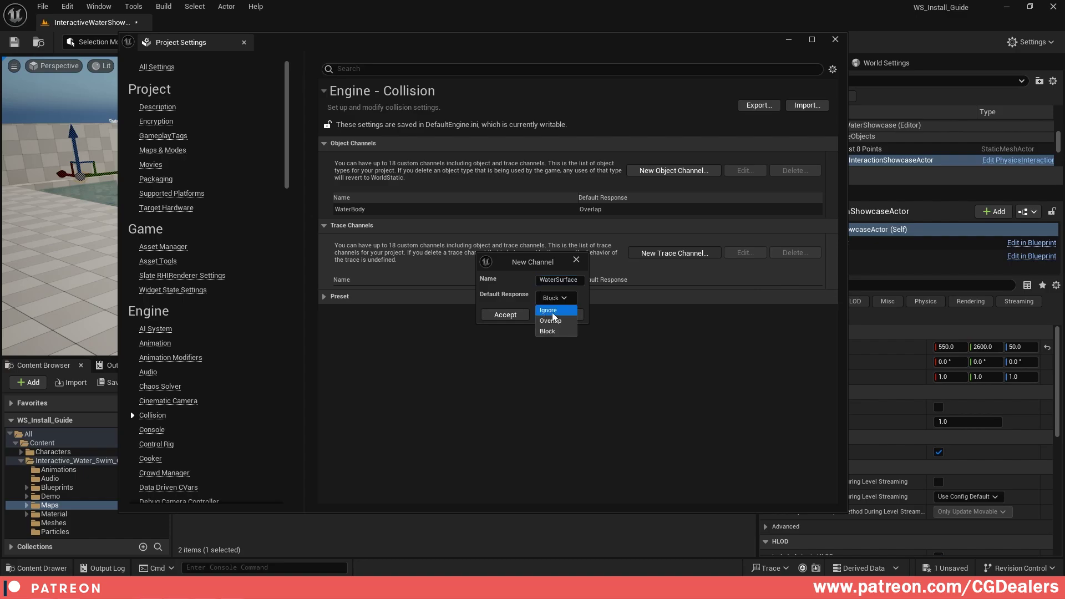
click(551, 310)
click(503, 314)
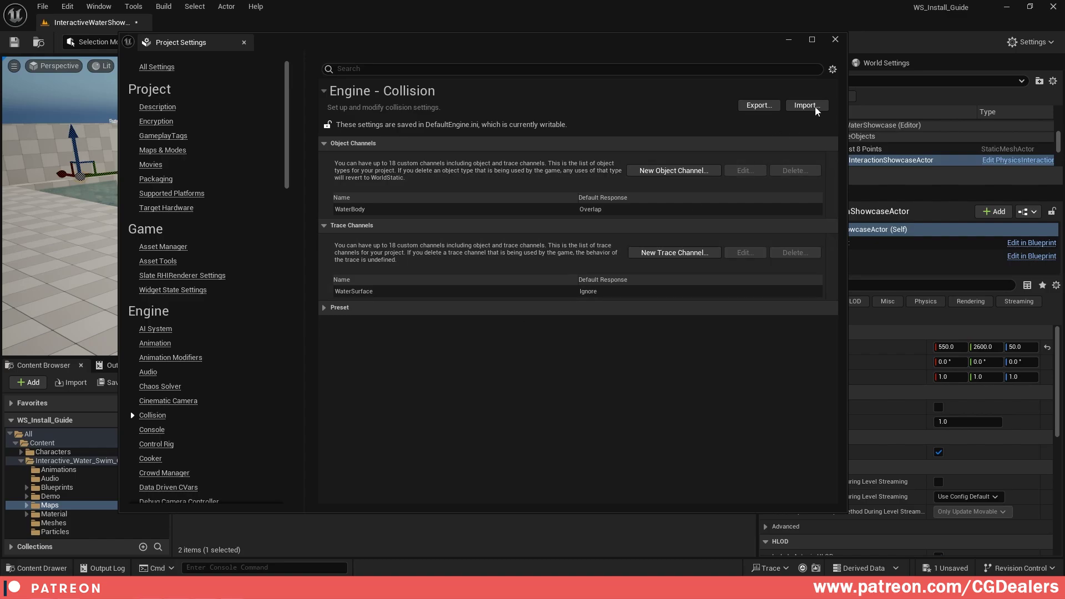
click(835, 39)
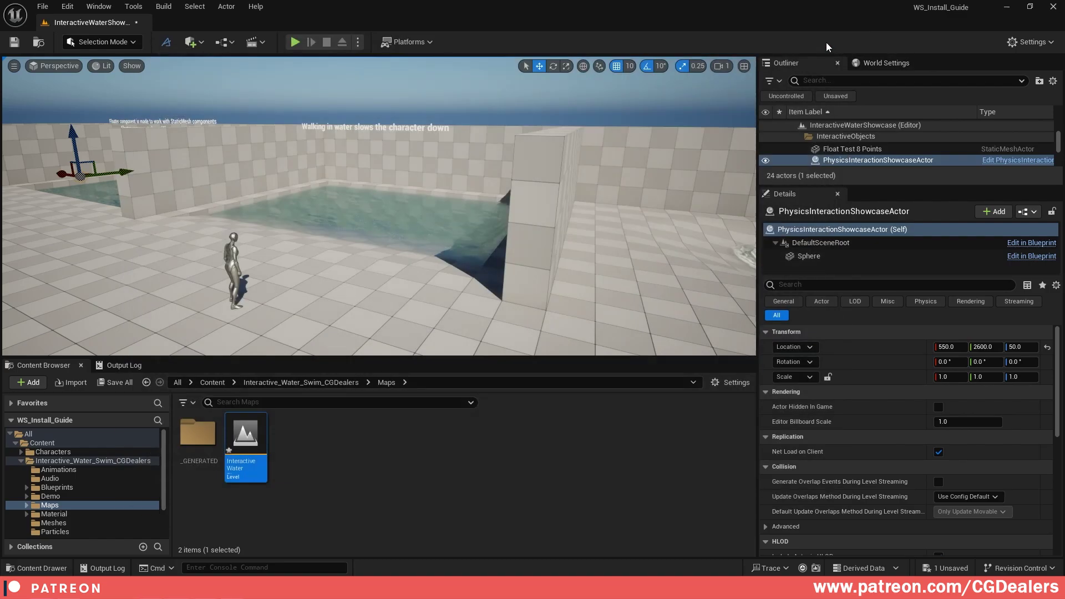
Play-test the showcase level briefly by walking the character toward the shallow pool, and stop the session
click(295, 42)
key(w)
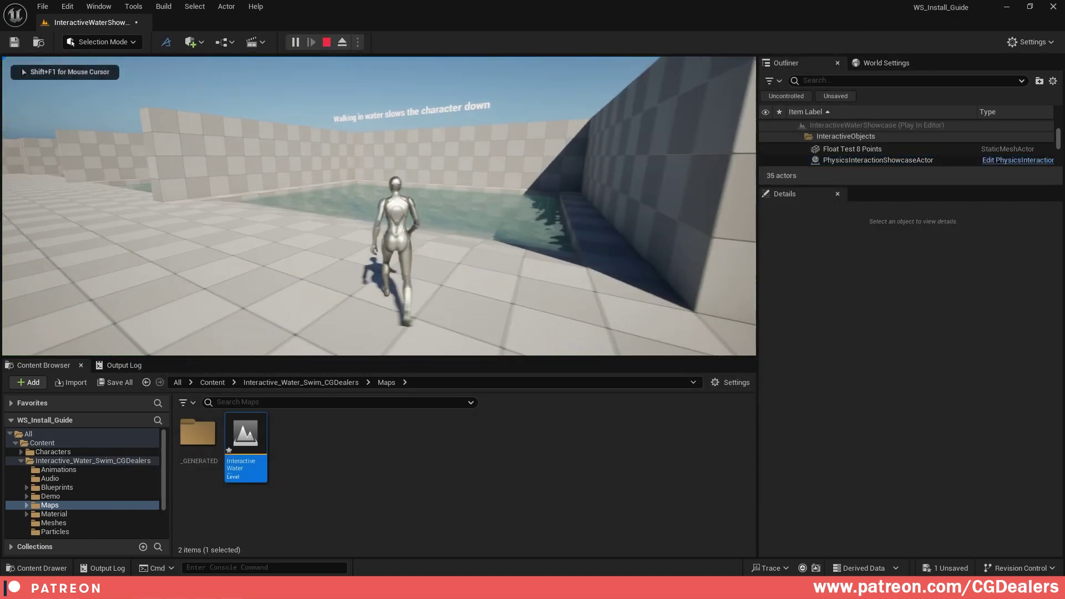
key(d)
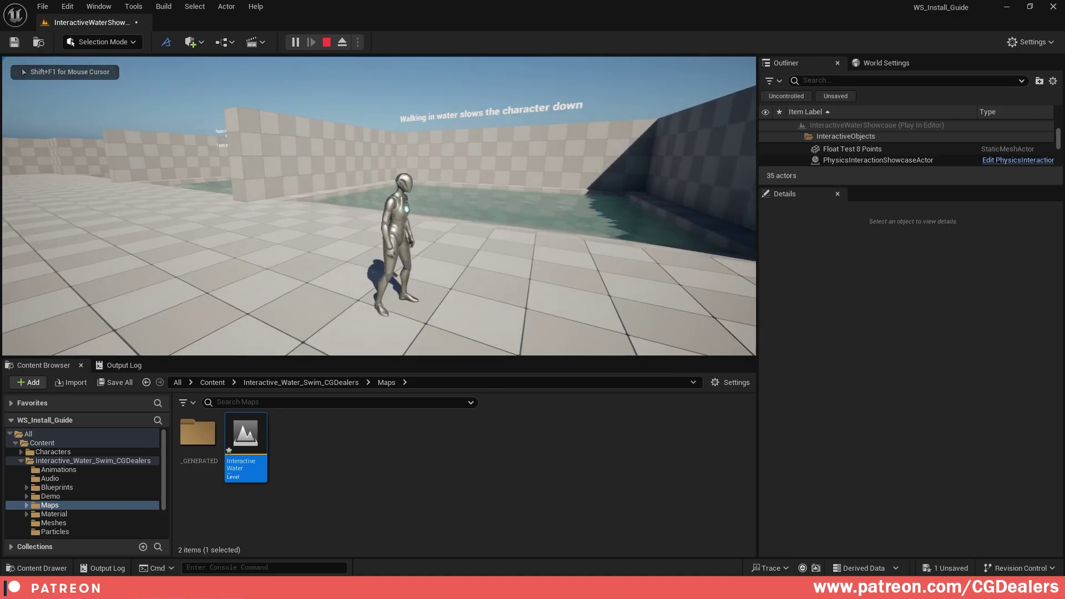
key(shift+F1)
key(Escape)
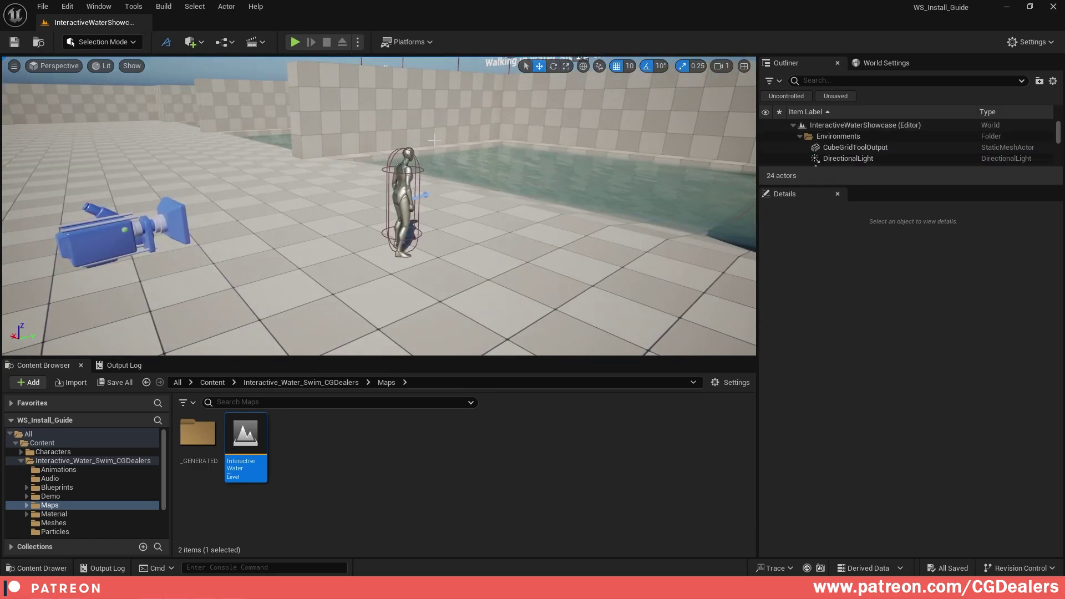
right_drag(434, 141, 432, 140)
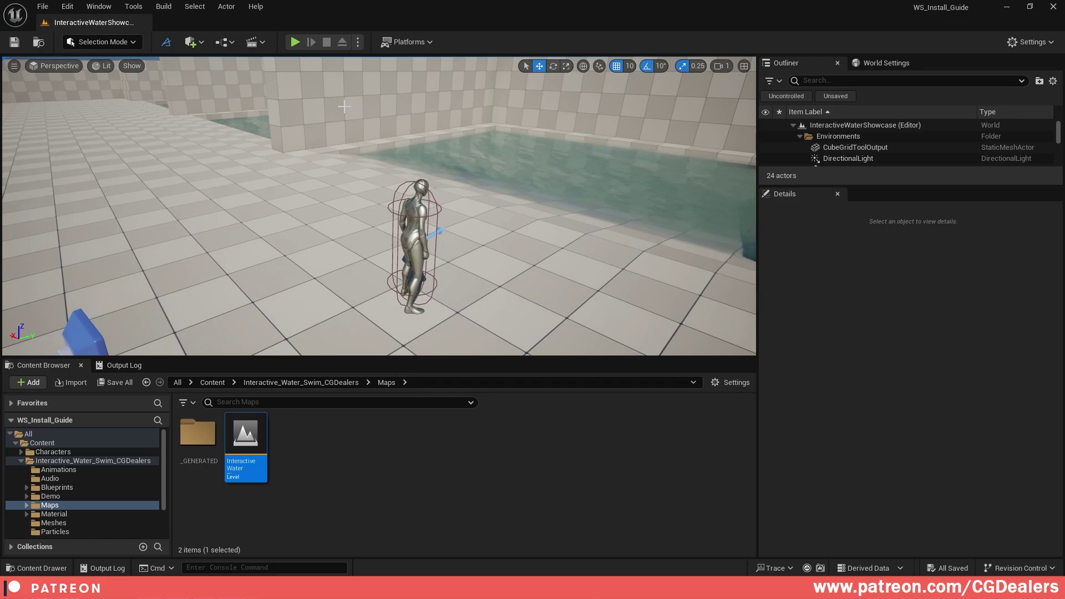
Play-test the level in full screen, walking the character through the shallow pool and past the floater preset pool
click(296, 42)
key(F11)
key(w)
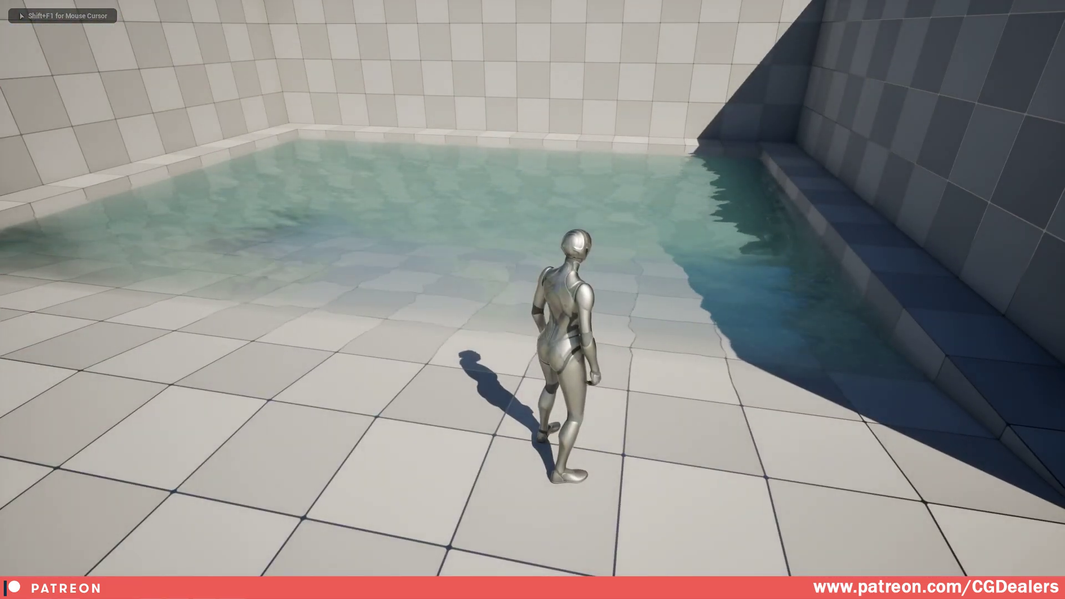
key(d)
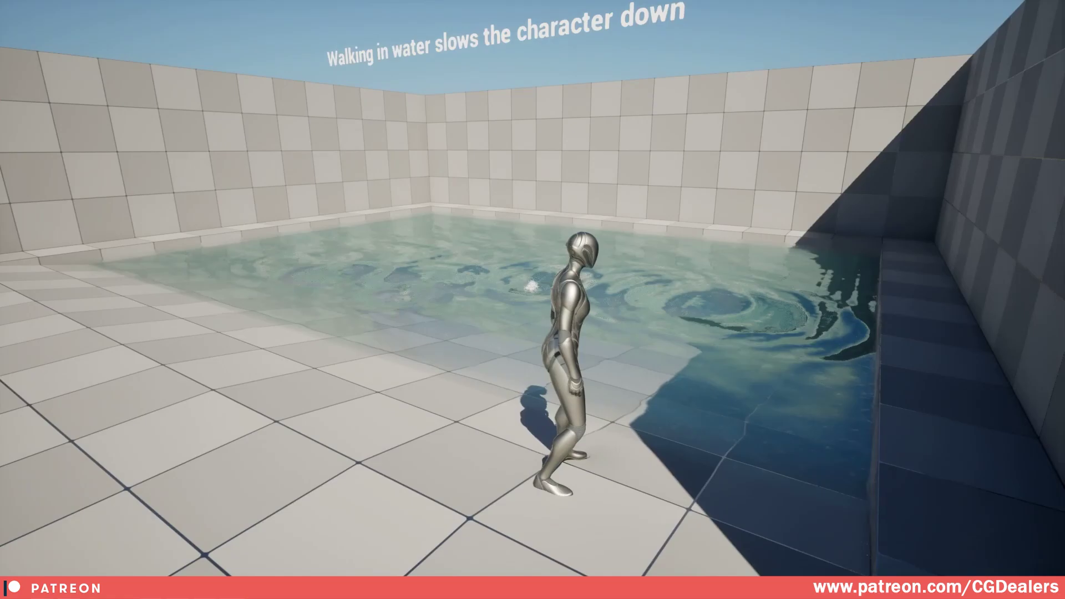
key(w)
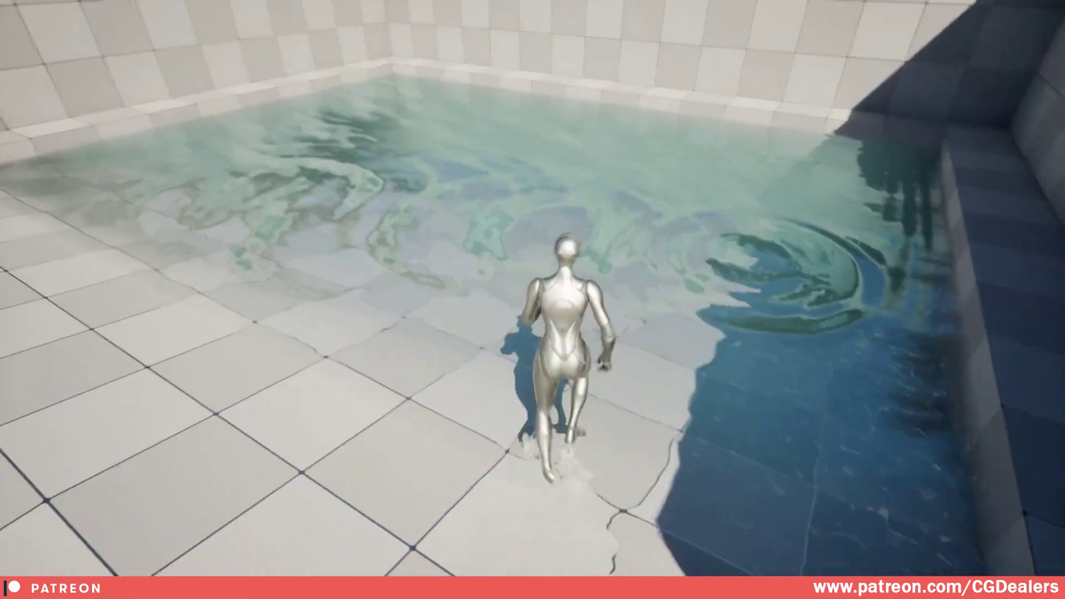
key(w)
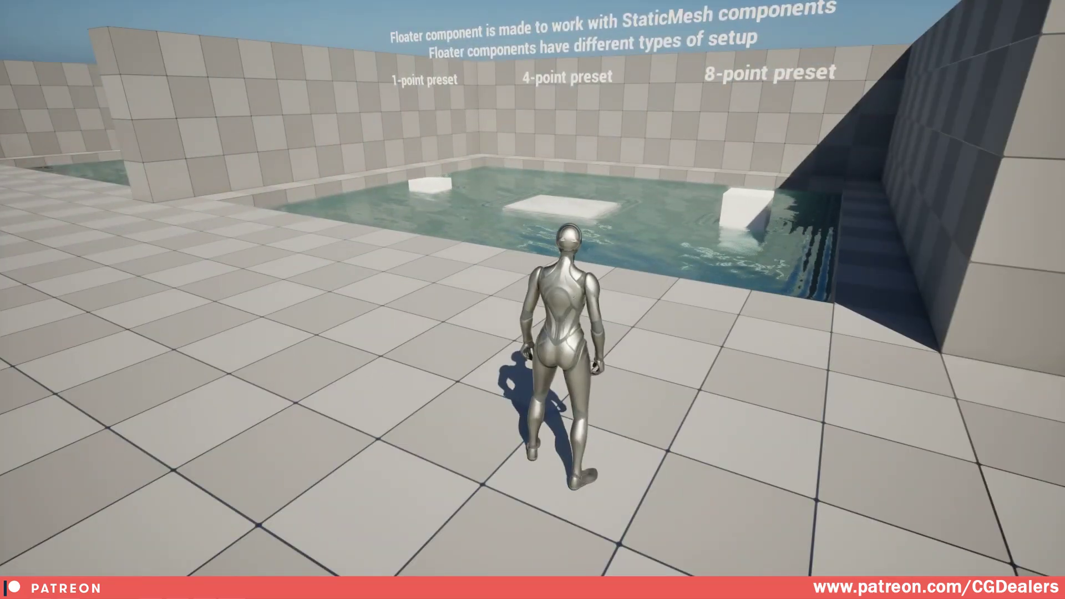
key(w)
key(a)
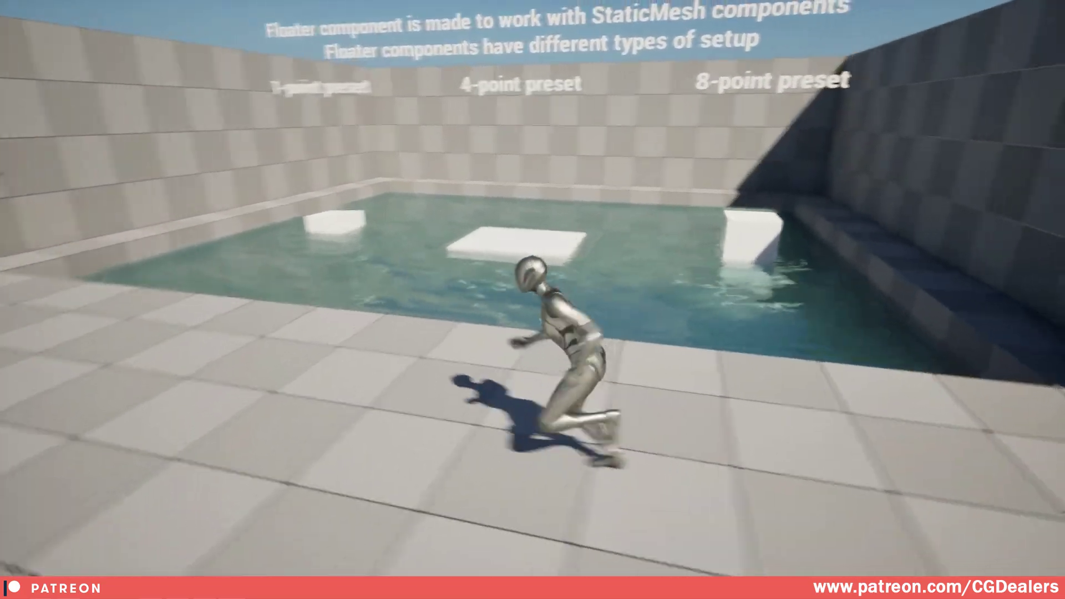
key(d)
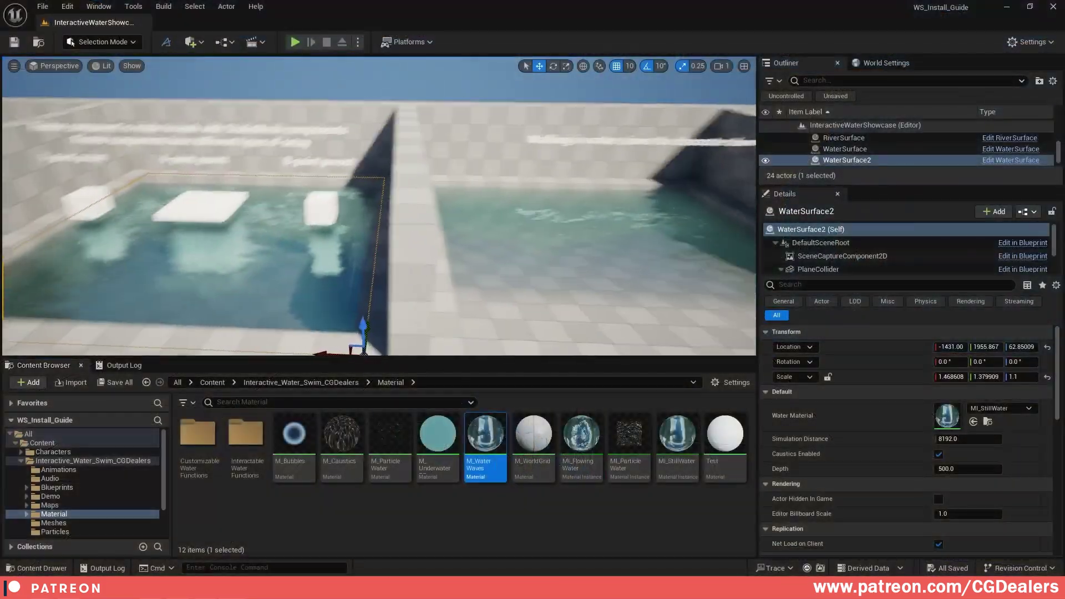
Open the M_WaterWaves material in a floating, enlarged editor window beside the level view of the shallow pool
key(a)
right_drag(277, 261, 280, 296)
key(d)
right_drag(323, 224, 322, 224)
right_drag(506, 202, 476, 295)
double_click(488, 430)
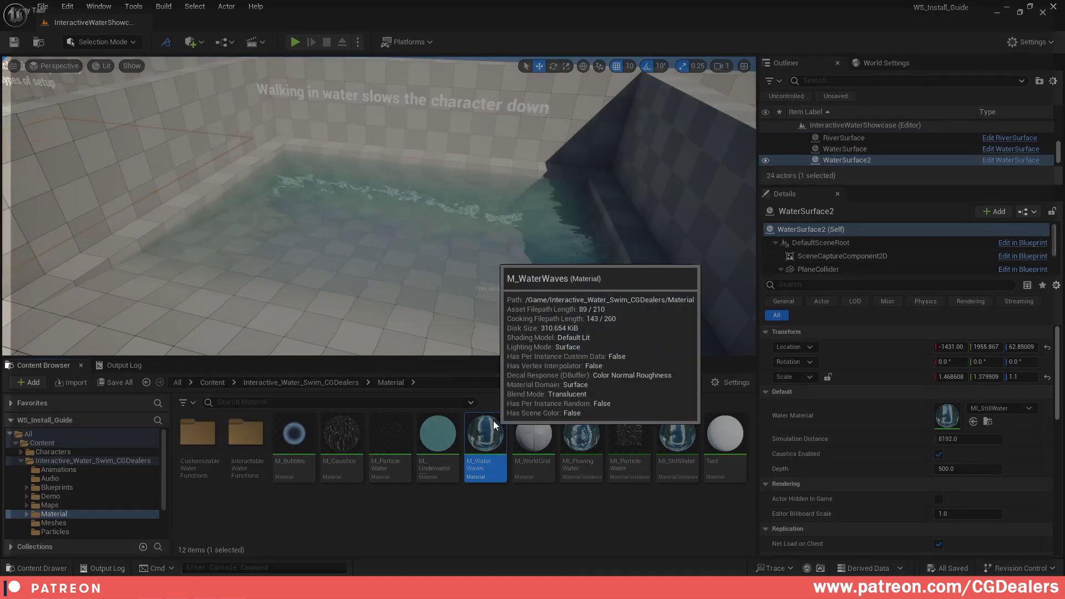
click(1029, 6)
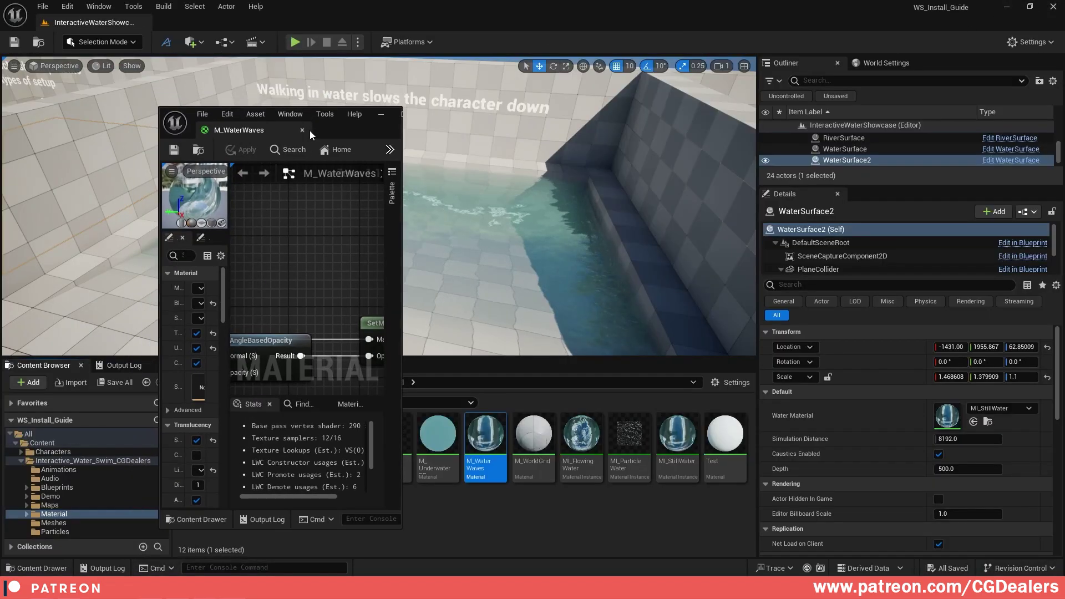
drag(310, 131, 836, 110)
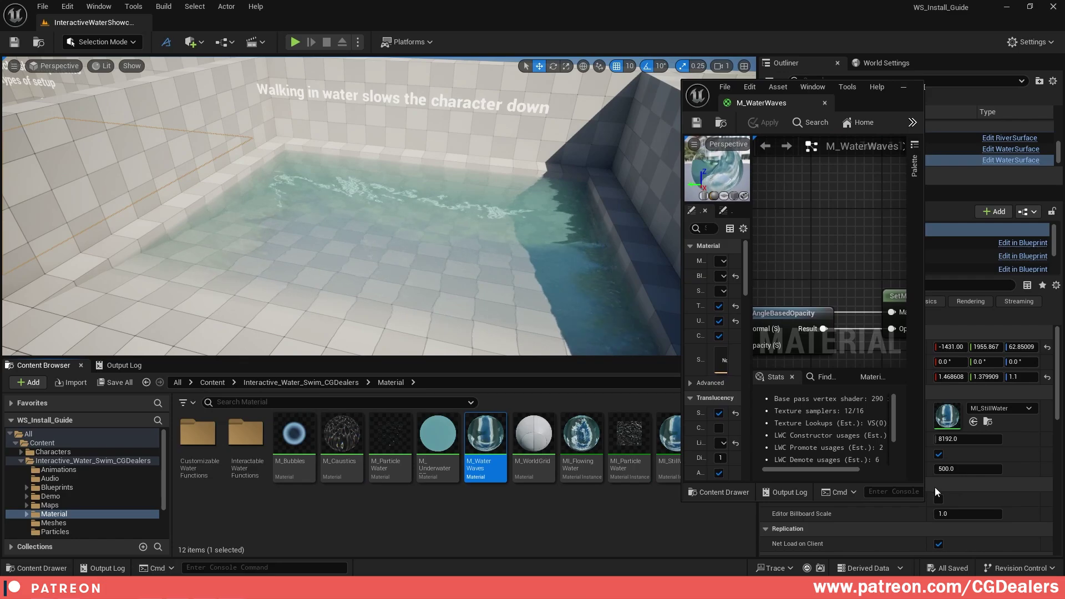
drag(923, 501, 1042, 553)
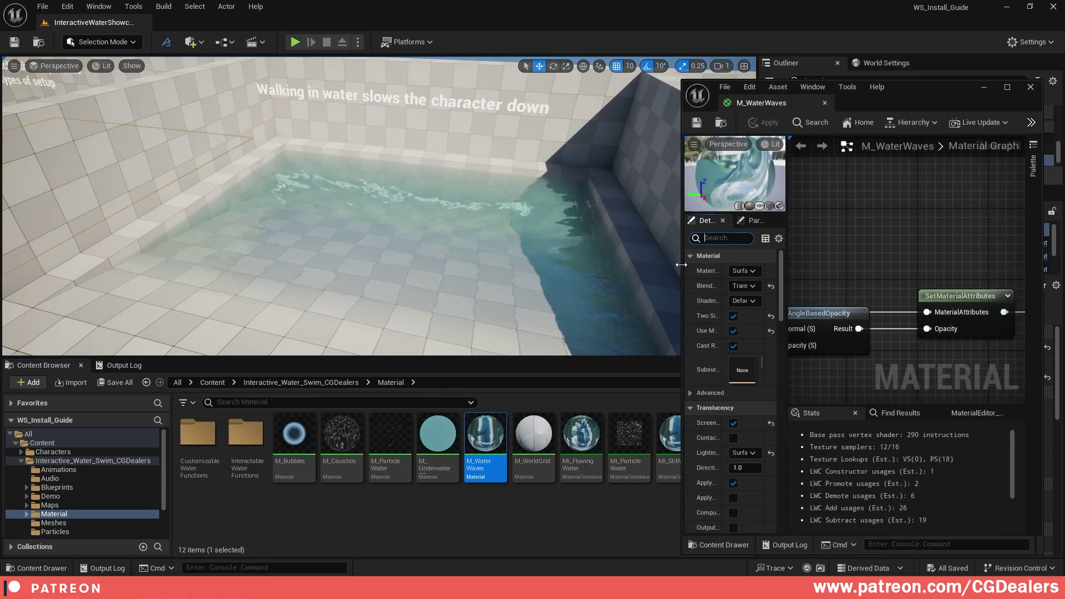
drag(678, 257, 536, 256)
Disable Screen Space Reflections in the M_WaterWaves material and apply the change to the level's water
text(ref)
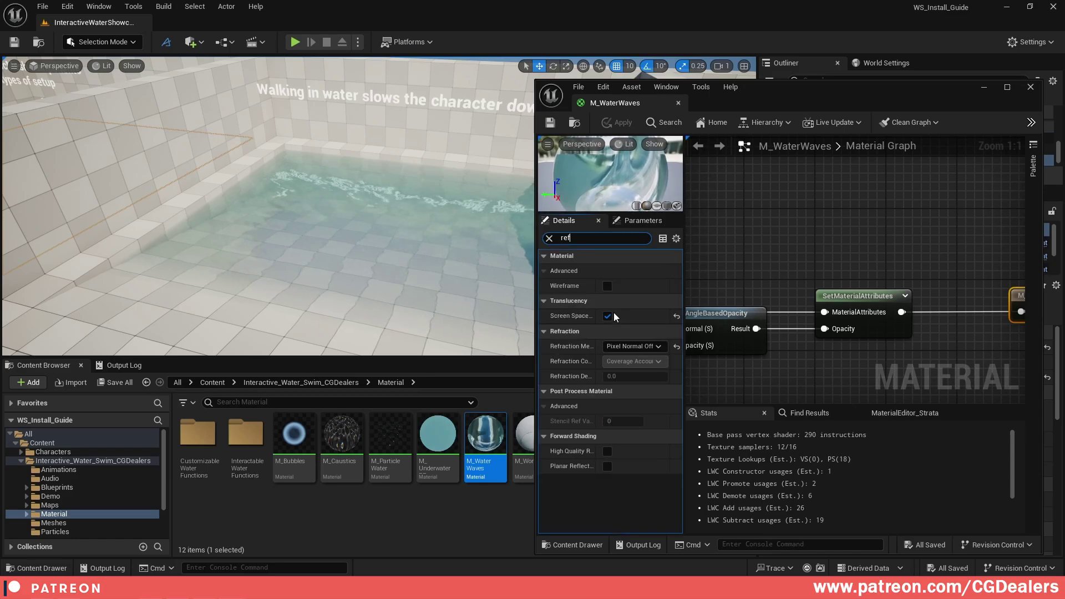
click(606, 316)
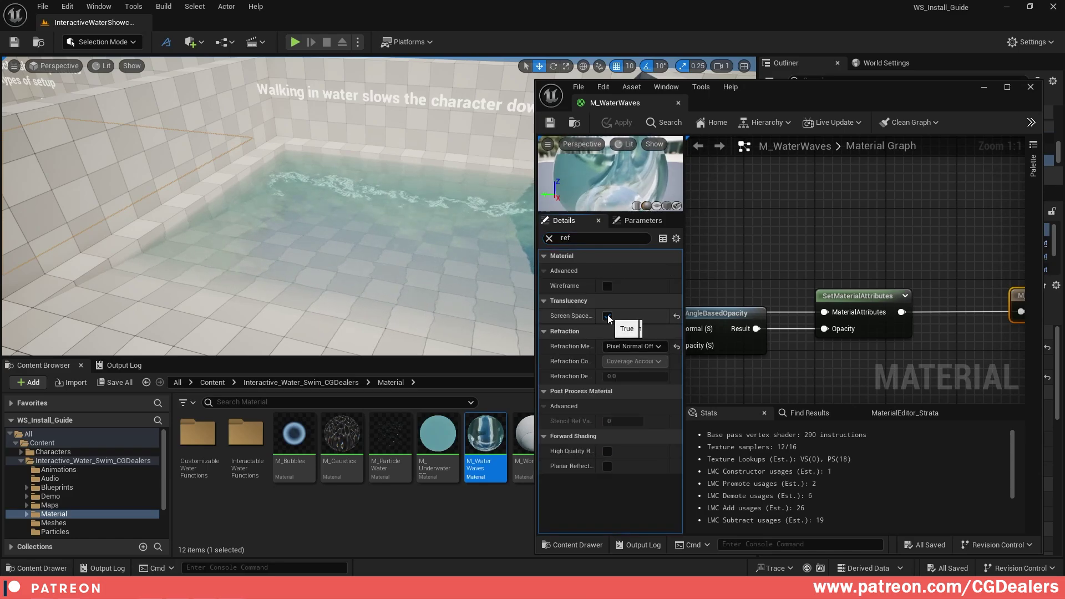
click(618, 123)
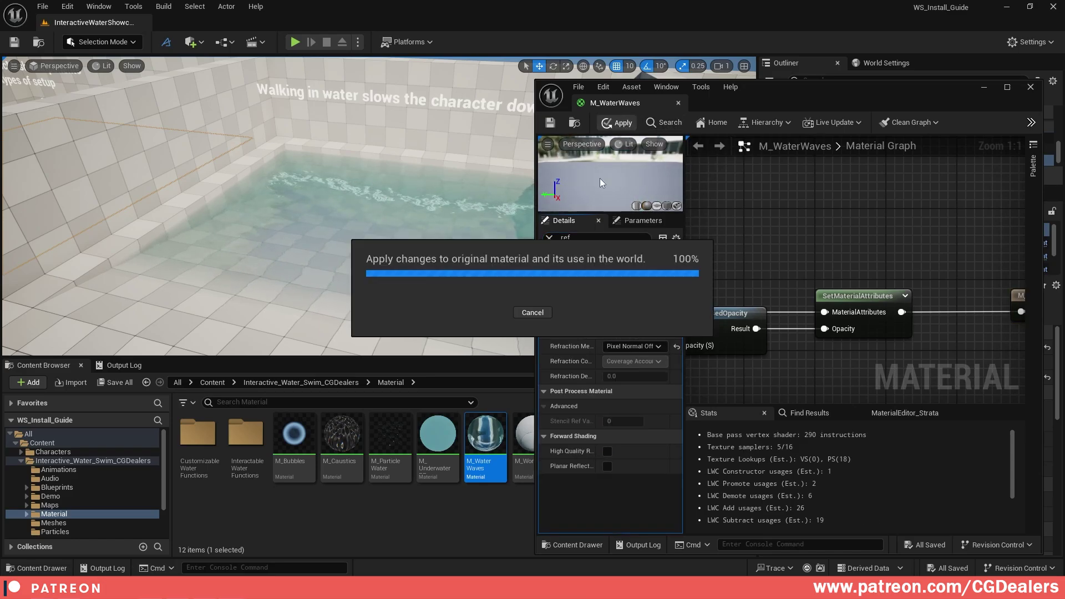
right_drag(266, 205, 356, 249)
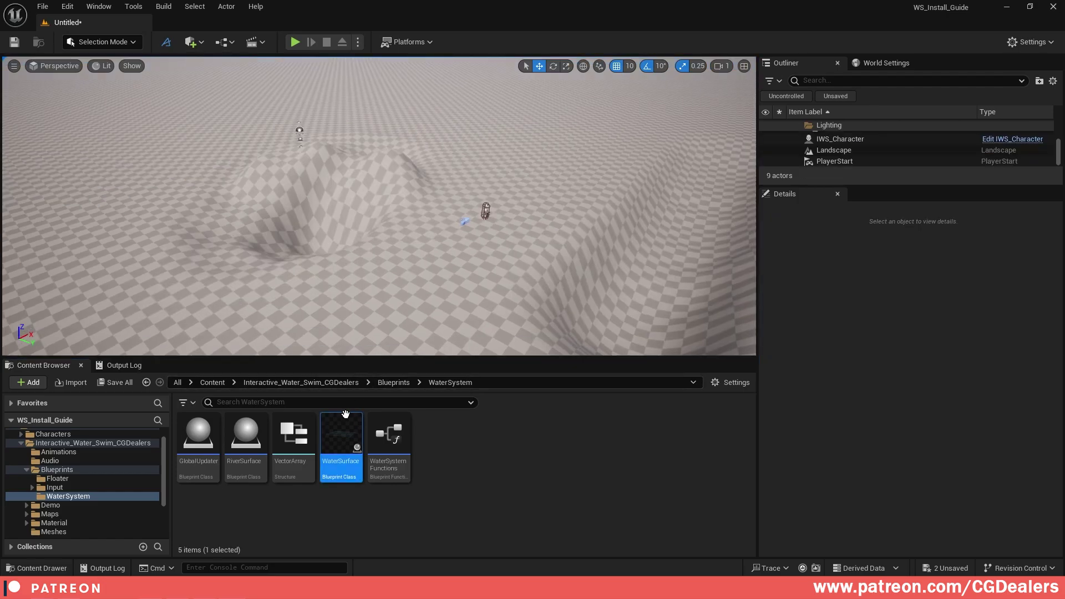
Place a WaterSurface blueprint in the landscape hollow at location -1160, 420, -190 so it fills the basin
drag(334, 446, 244, 248)
key(w)
right_drag(297, 244, 372, 255)
key(a)
drag(372, 256, 229, 248)
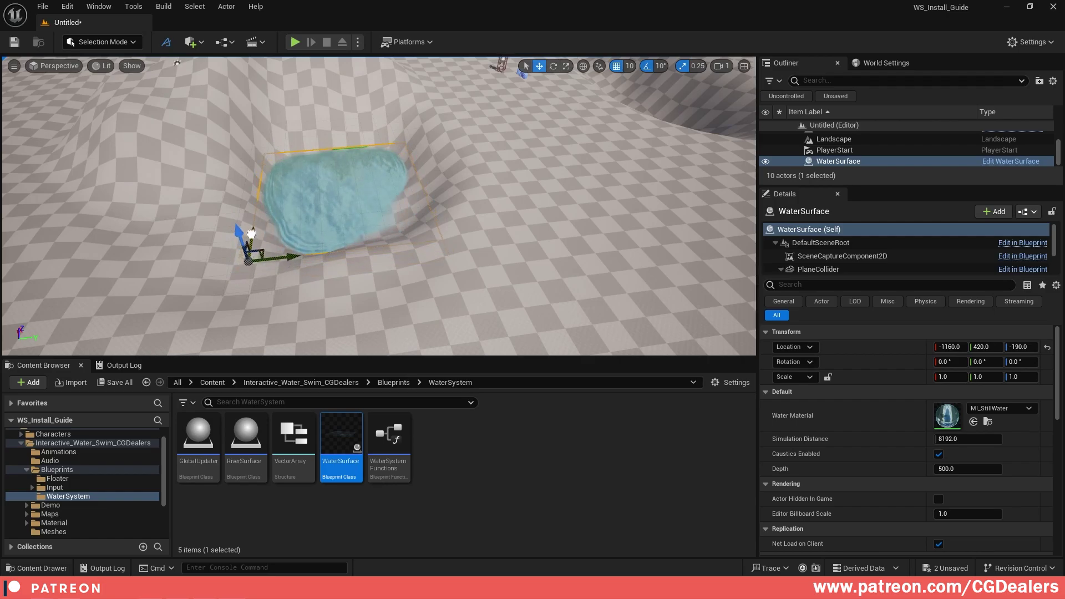
right_drag(424, 201, 332, 205)
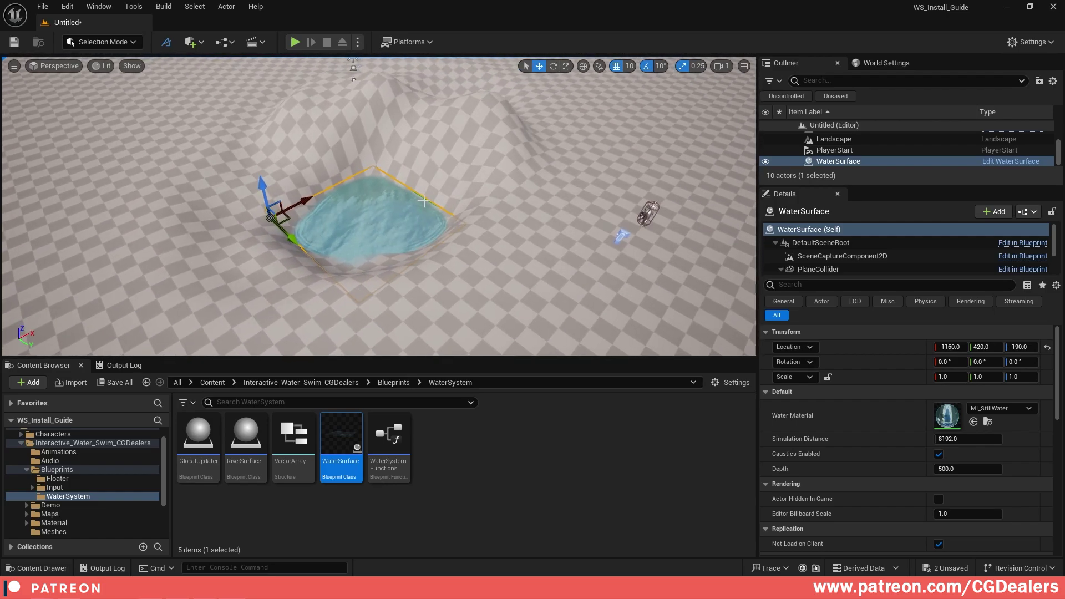
Play-test the new water basin by swimming the character on and below the surface, and stop the session
click(295, 43)
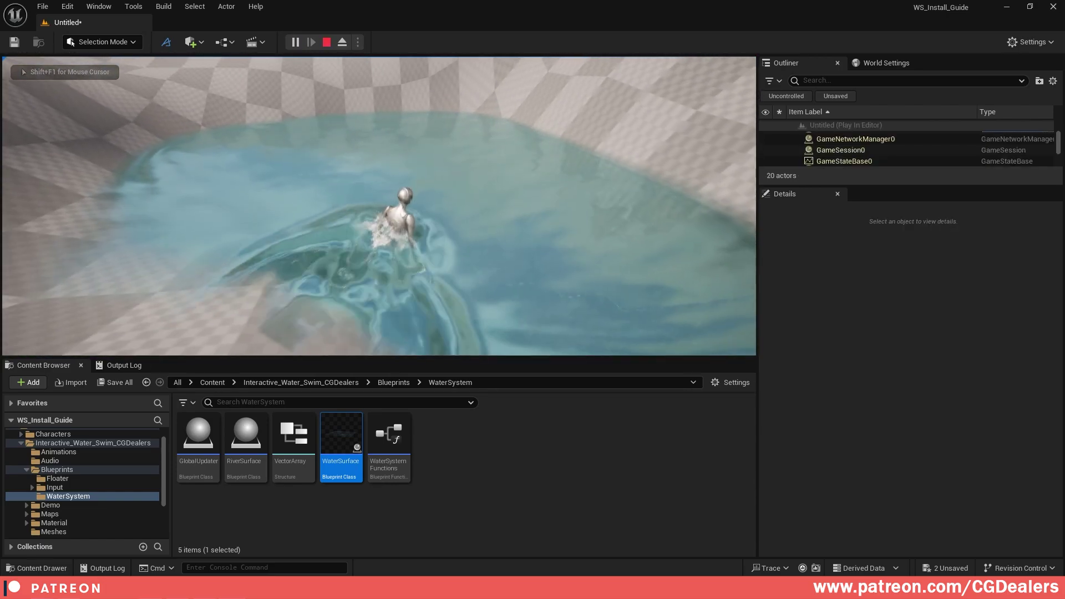
key(w)
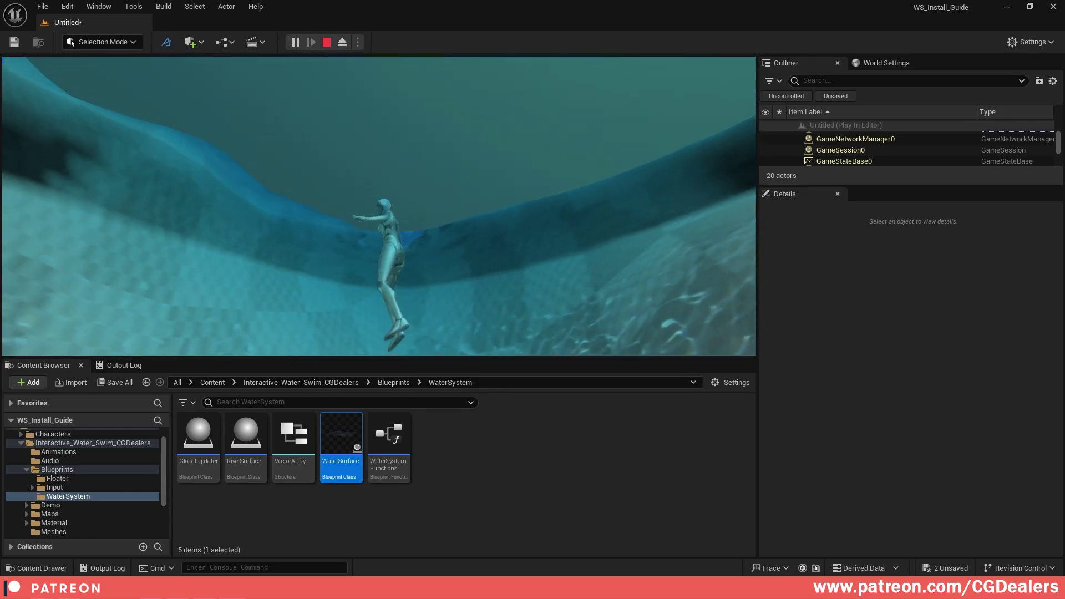
key(space)
key(w)
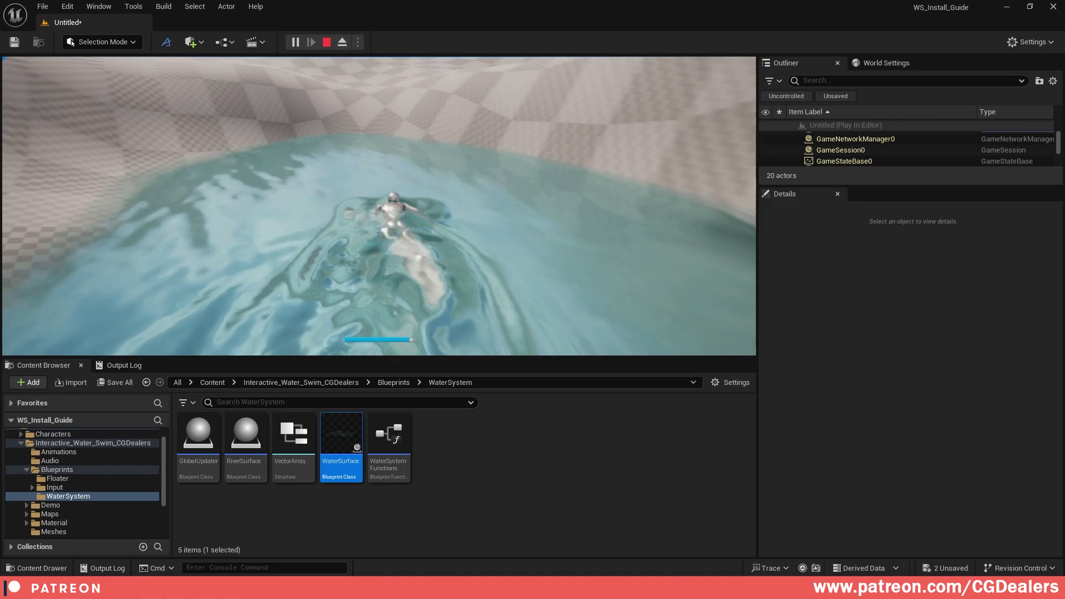
key(Escape)
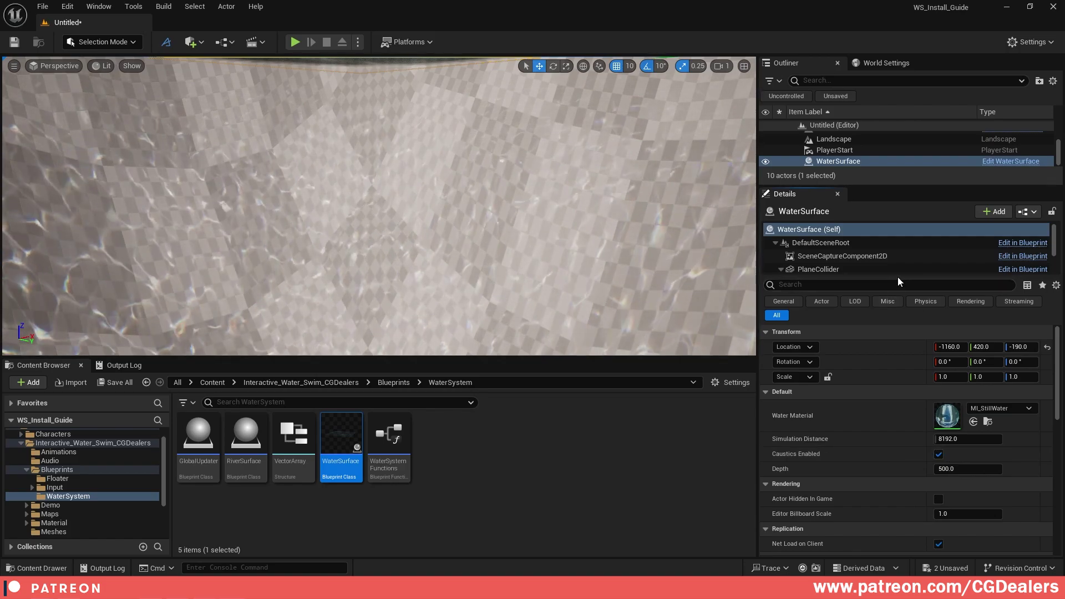
Try lowering the WaterSurface actor's Caustics component to a Z location of -410, and undo the move
drag(832, 276, 832, 353)
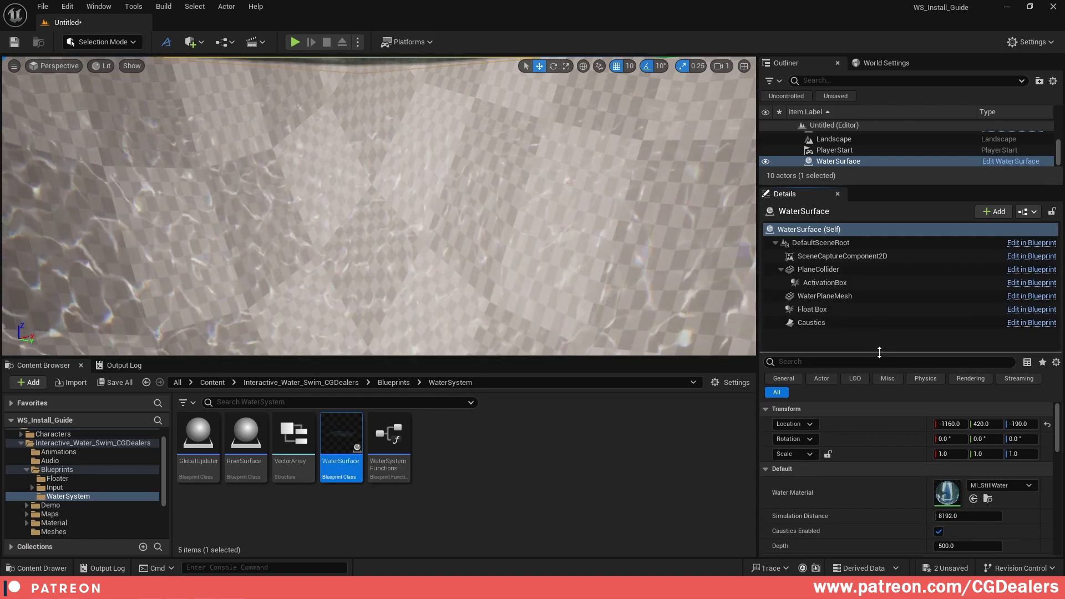
click(810, 309)
double_click(811, 322)
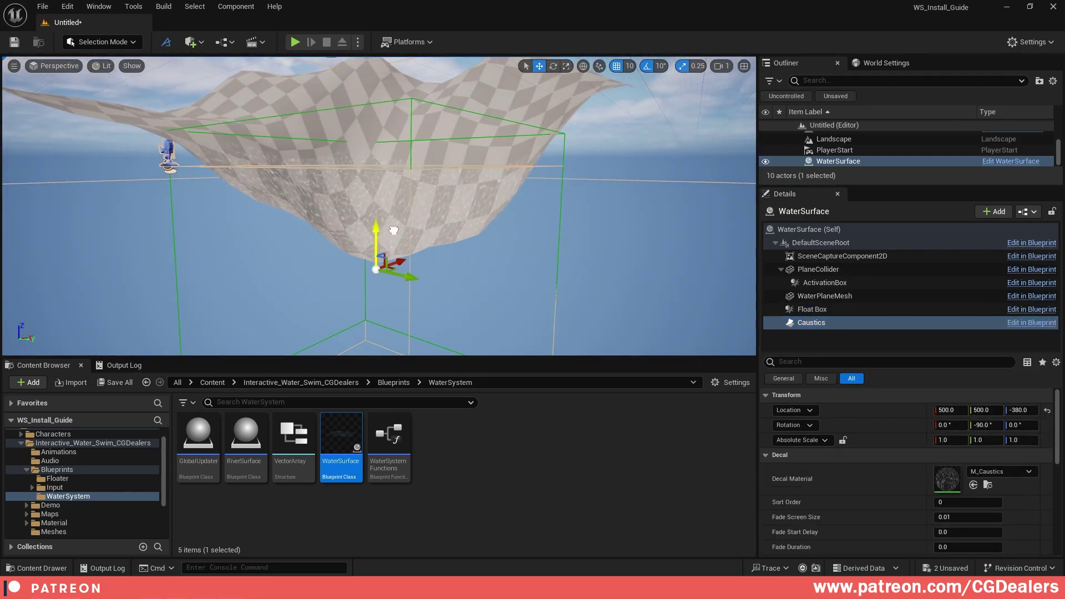
mouse_move(393, 244)
mouse_down()
mouse_move(403, 136)
mouse_move(397, 240)
mouse_up()
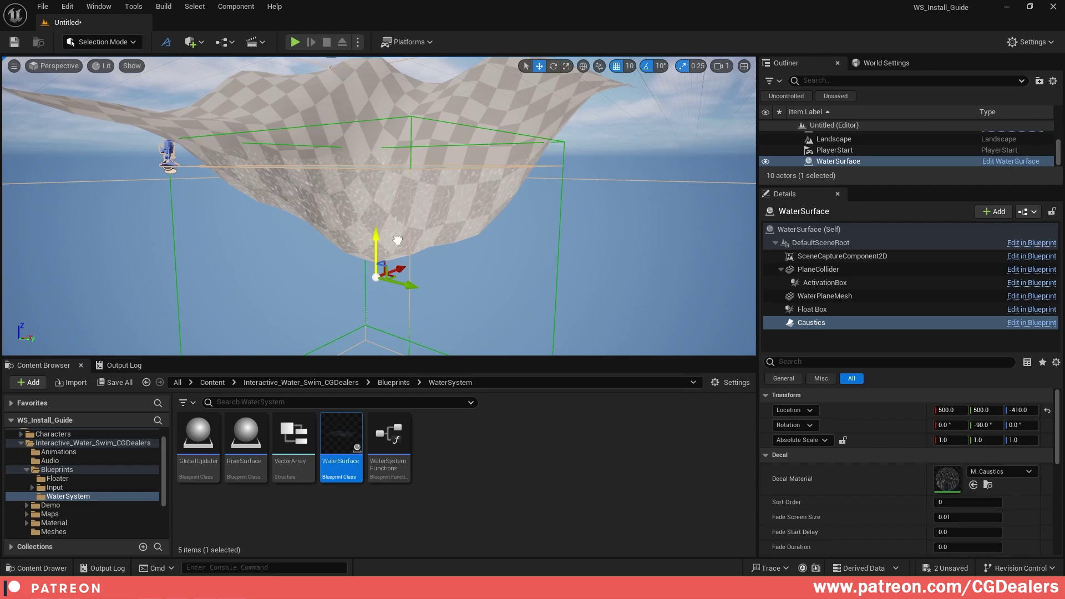
key(ctrl+z)
Review the WaterSurface actor's Simulation Distance and Caustics Enabled settings, and view the basin from farther away
click(836, 284)
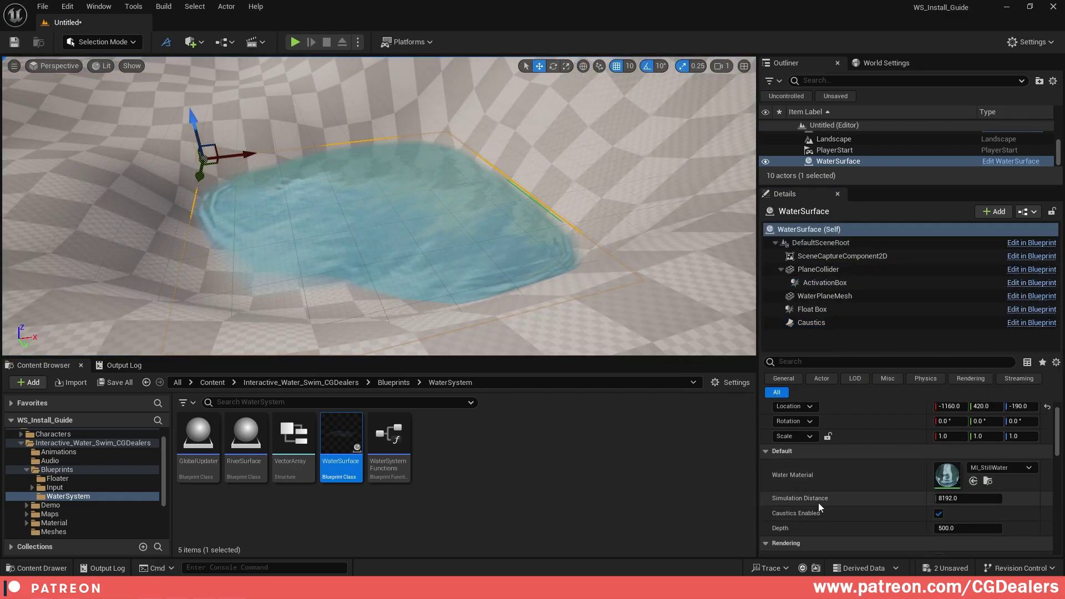
mouse_move(818, 500)
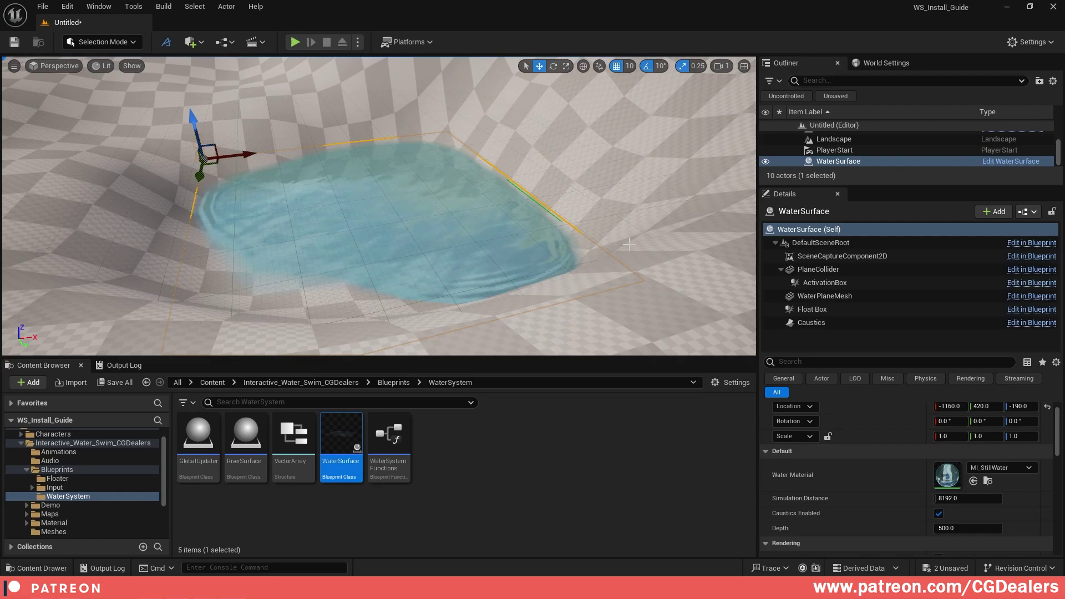
scroll(531, 212, down, 10)
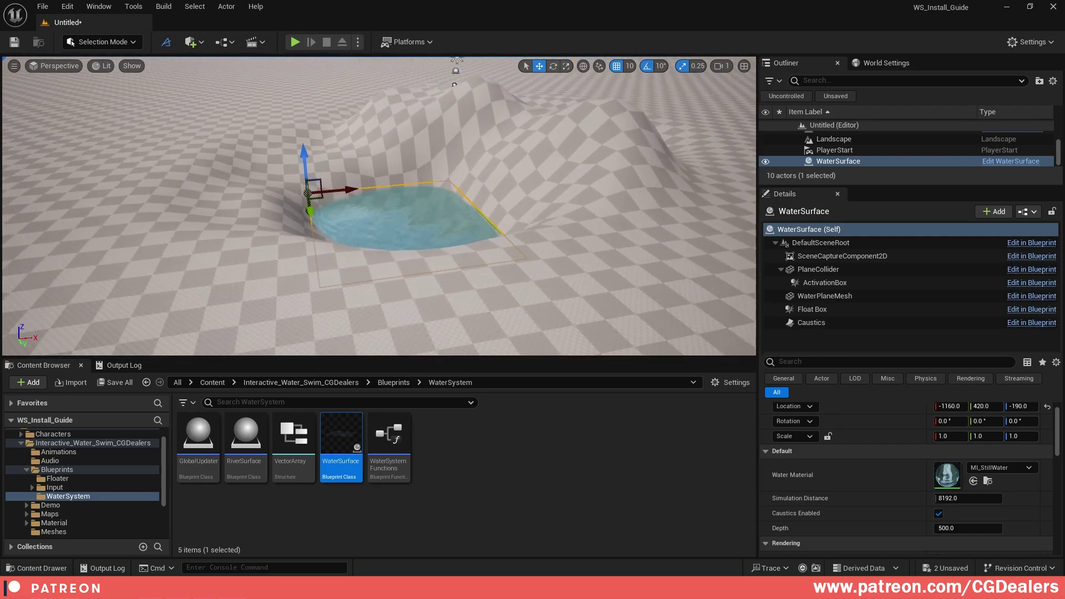
right_drag(471, 240, 477, 240)
key(s)
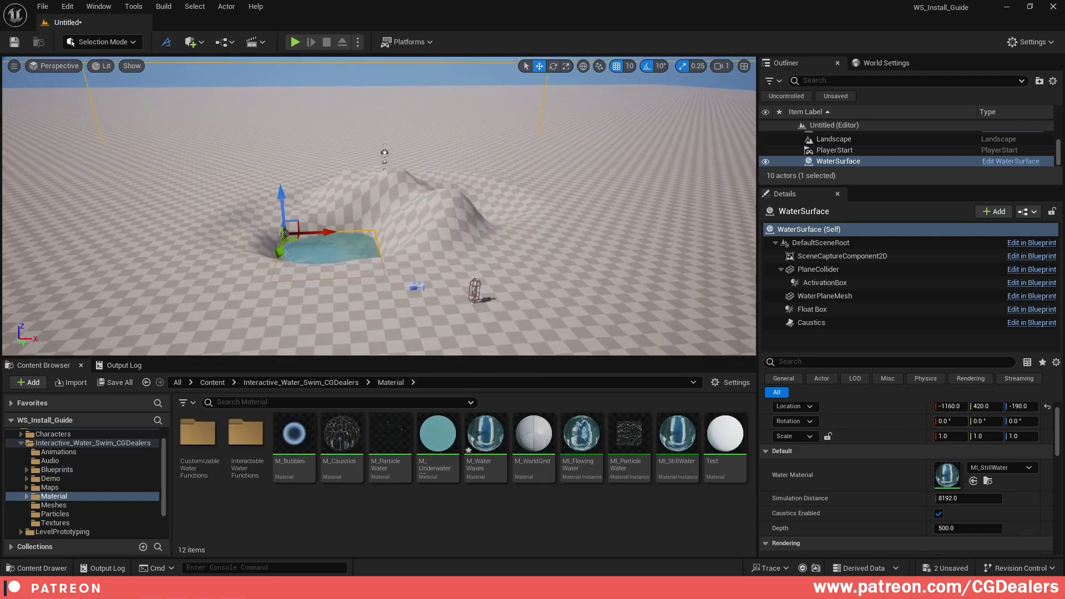
Review the asset actions available for the M_WaterWaves material, including Create Material Instance
scroll(436, 238, up, 5)
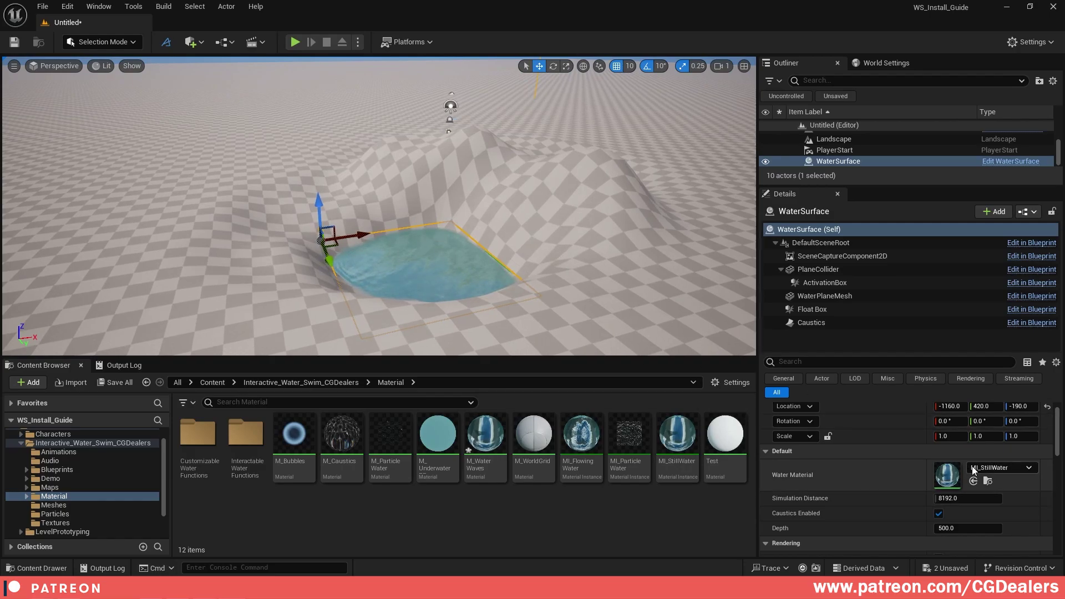
click(492, 437)
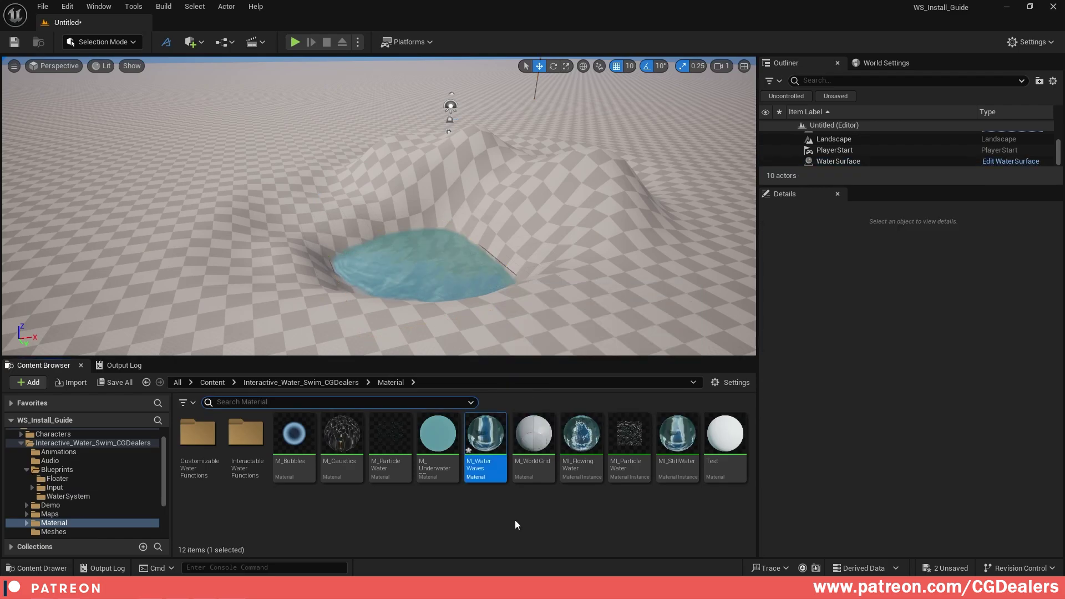
right_click(491, 468)
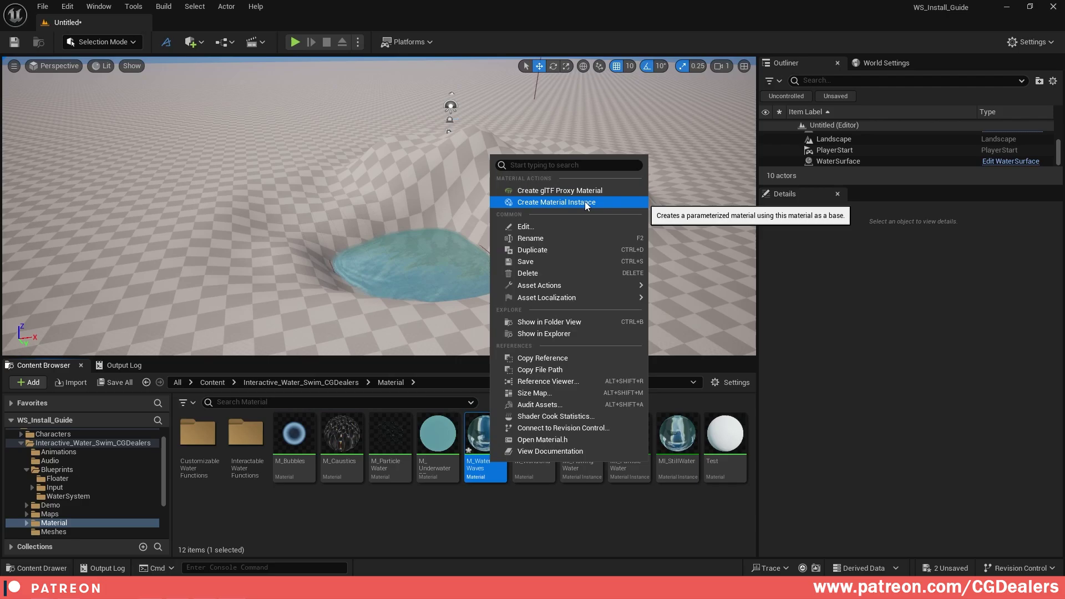
click(661, 537)
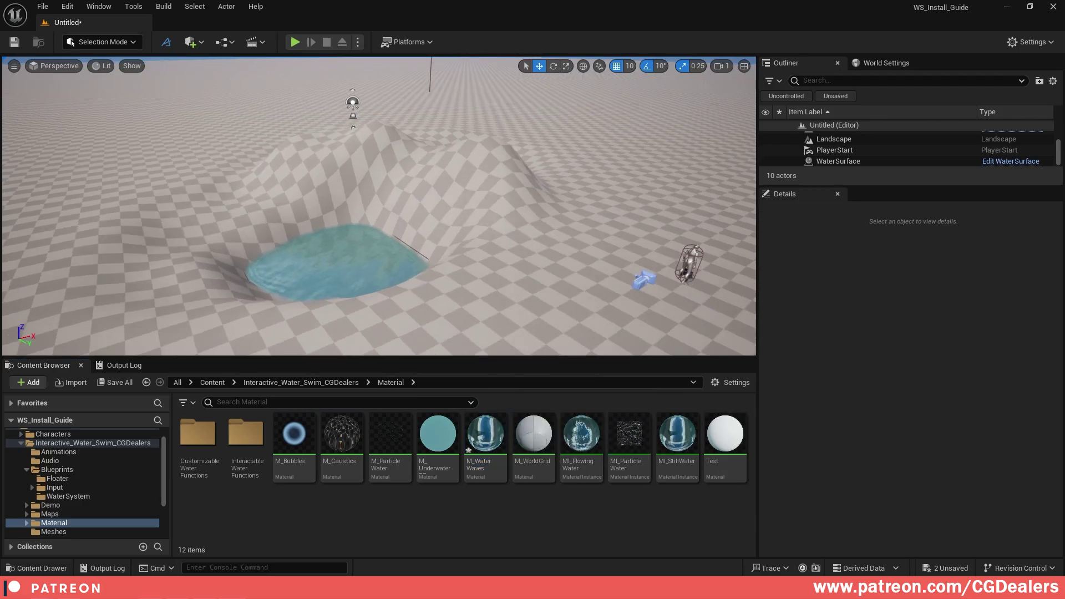
Open the MI_StillWater material instance, try Rain ON/OFF enabled and disable it again, and review the remaining water parameters
double_click(677, 435)
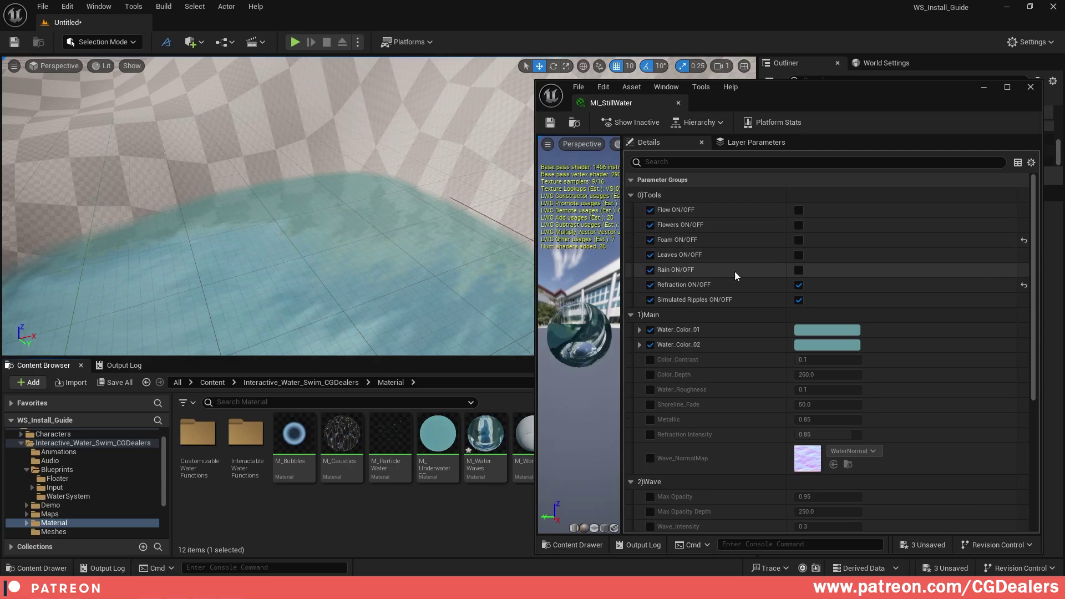
click(799, 270)
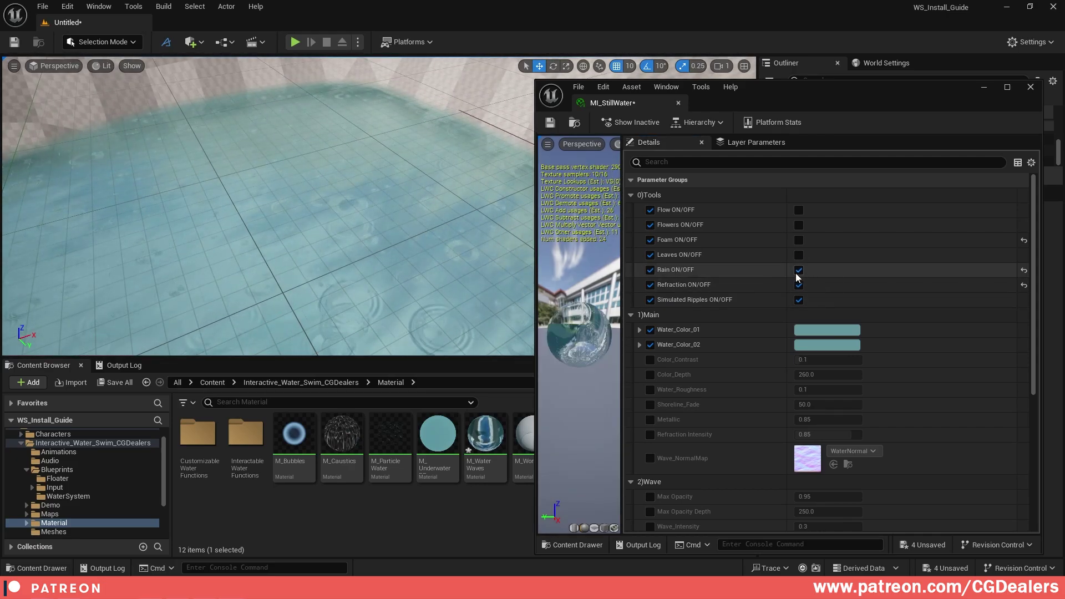
click(798, 270)
scroll(680, 325, down, 1)
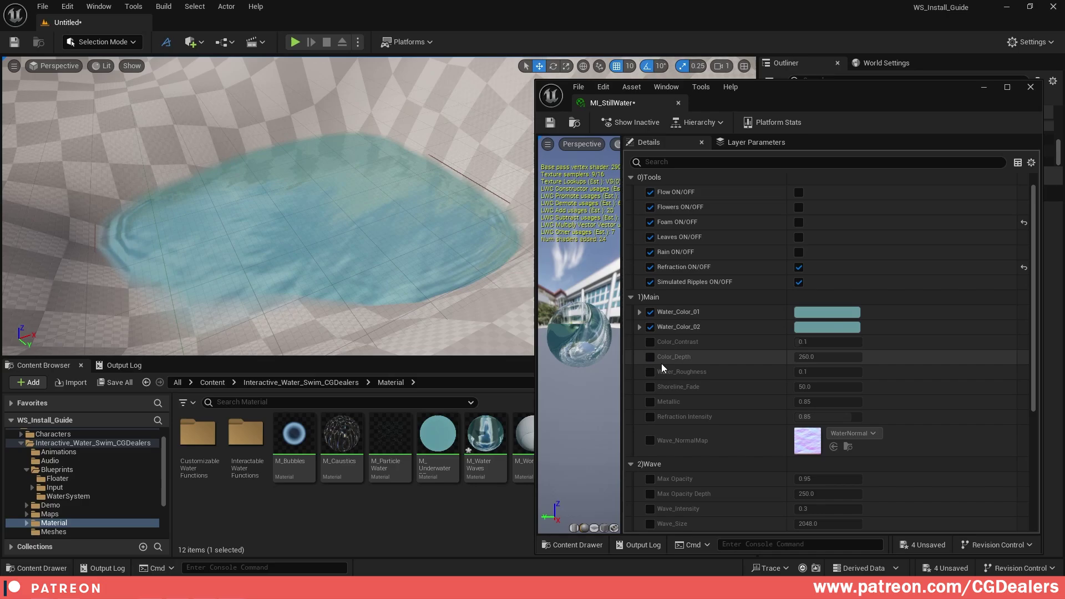
scroll(686, 392, down, 1)
scroll(686, 393, down, 2)
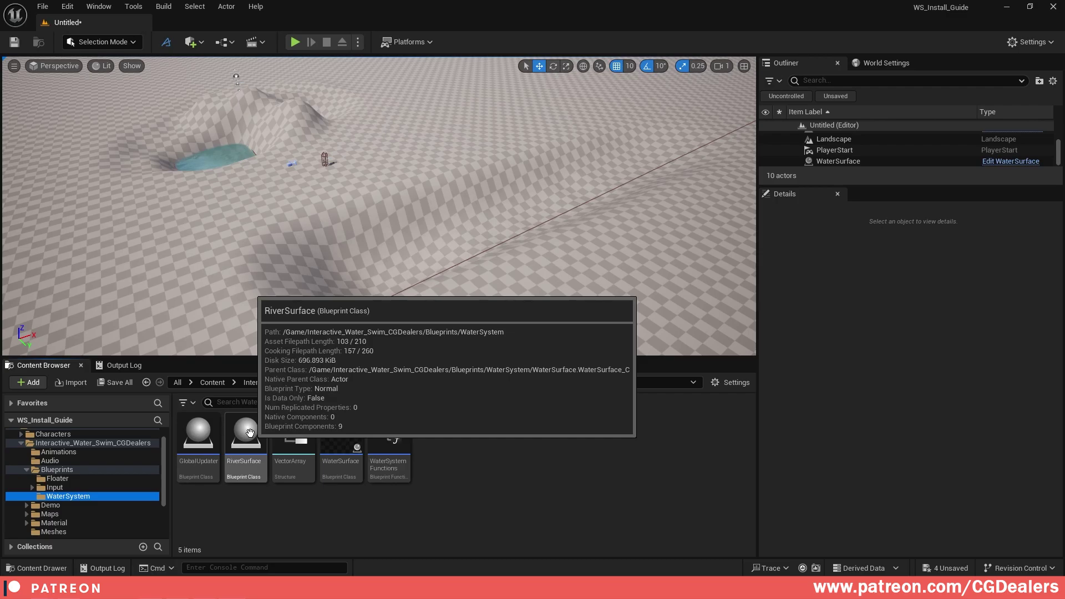
Place a RiverSurface blueprint at the start of the carved landscape channel and adjust its height
click(250, 433)
drag(339, 272, 339, 272)
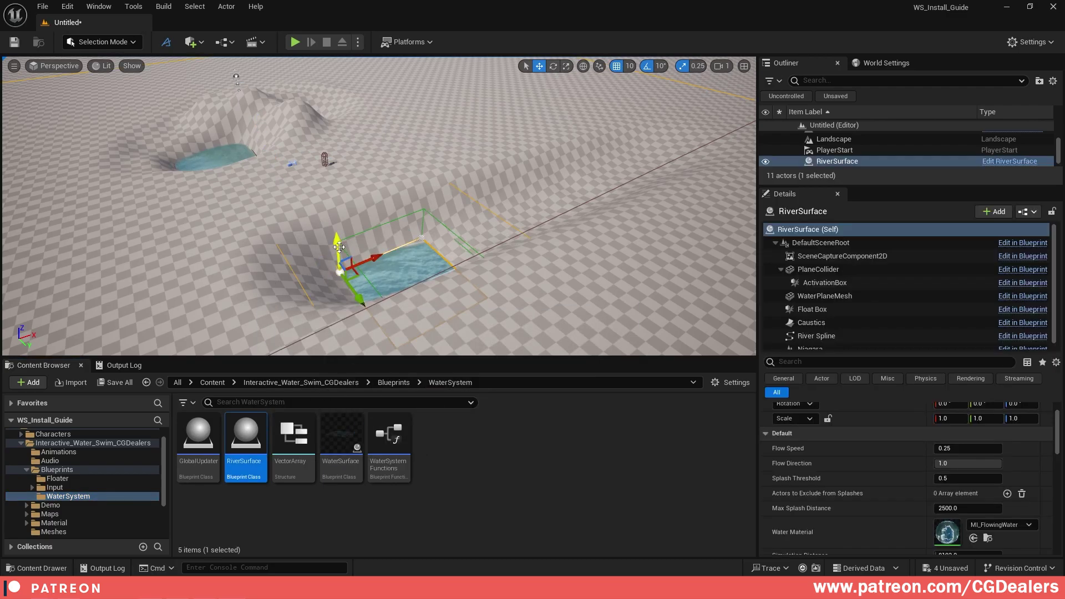
right_drag(336, 245, 335, 245)
right_drag(624, 253, 623, 253)
Lengthen the River Spline along the channel by moving its end point to X 1540 and adding a point at about X 3020
click(847, 336)
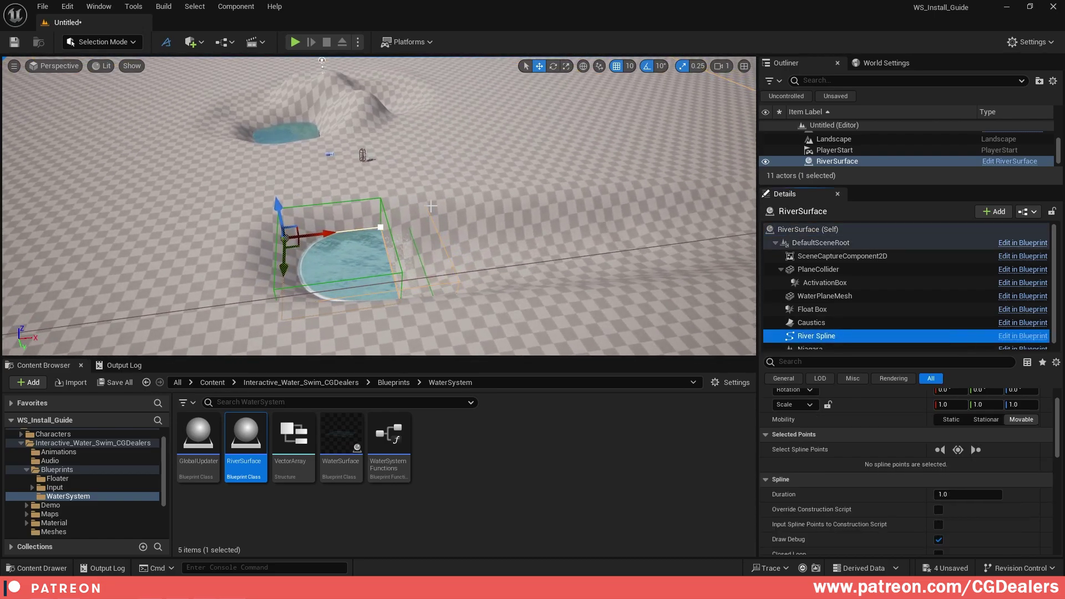
right_drag(352, 199, 401, 198)
click(353, 199)
drag(401, 197, 425, 257)
key(ctrl+z)
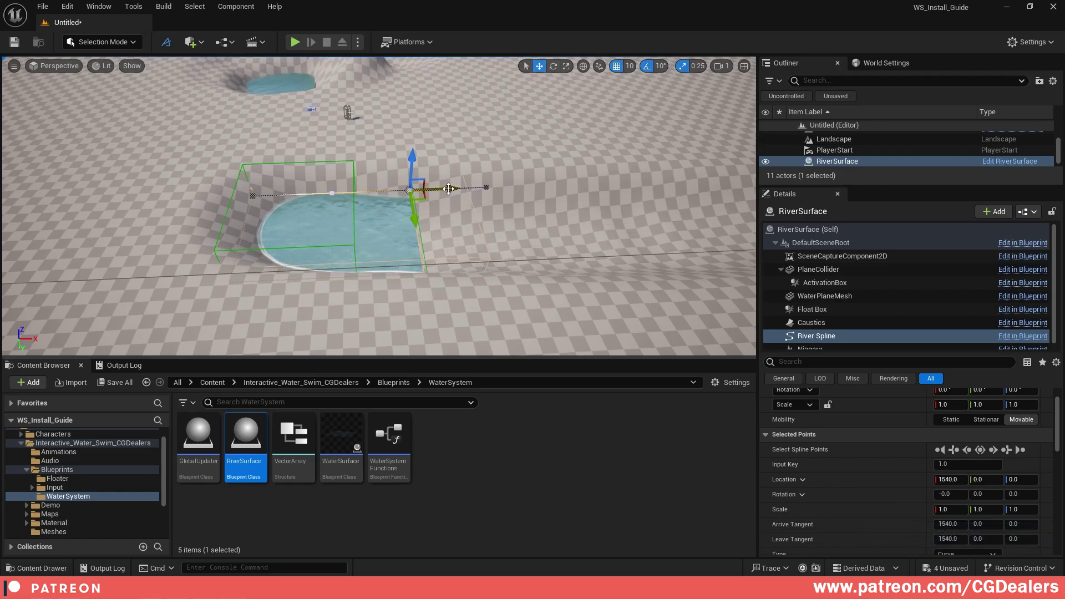
drag(449, 189, 467, 189)
drag(564, 192, 590, 190)
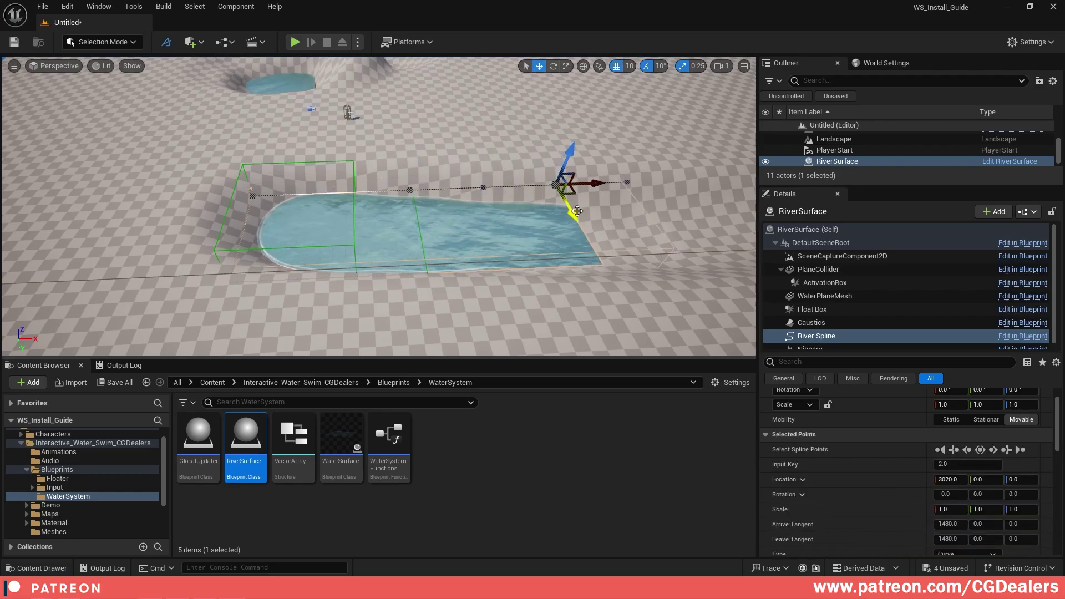
Bend the river spline along the channel, moving the third point to about 2930, 130 and adding points that end at about 4740, 600
right_drag(476, 193, 434, 194)
alt+drag(434, 194, 389, 167)
right_drag(468, 221, 488, 228)
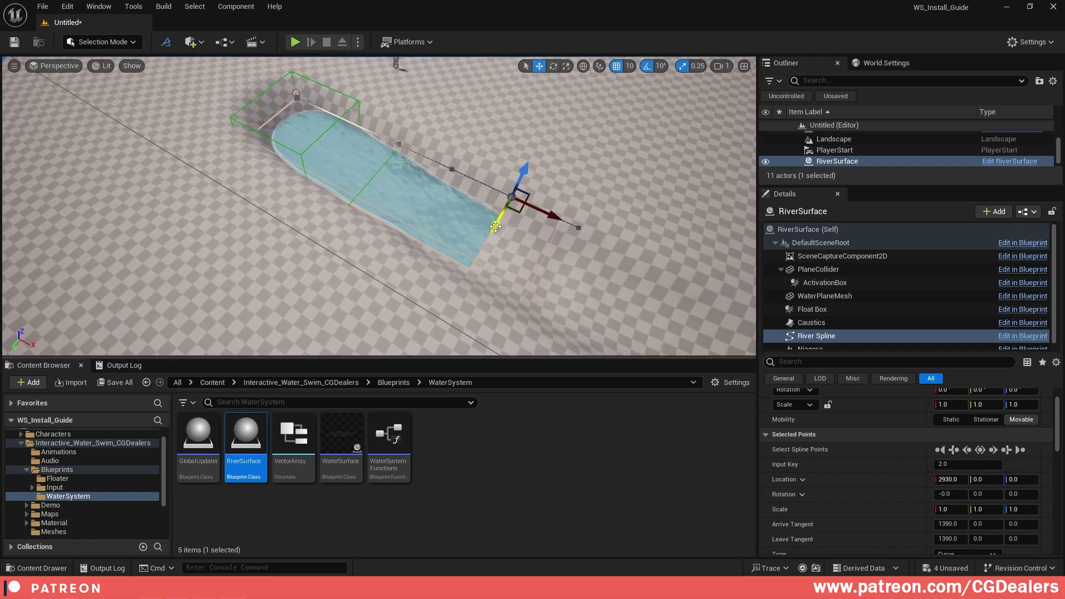
drag(496, 227, 454, 186)
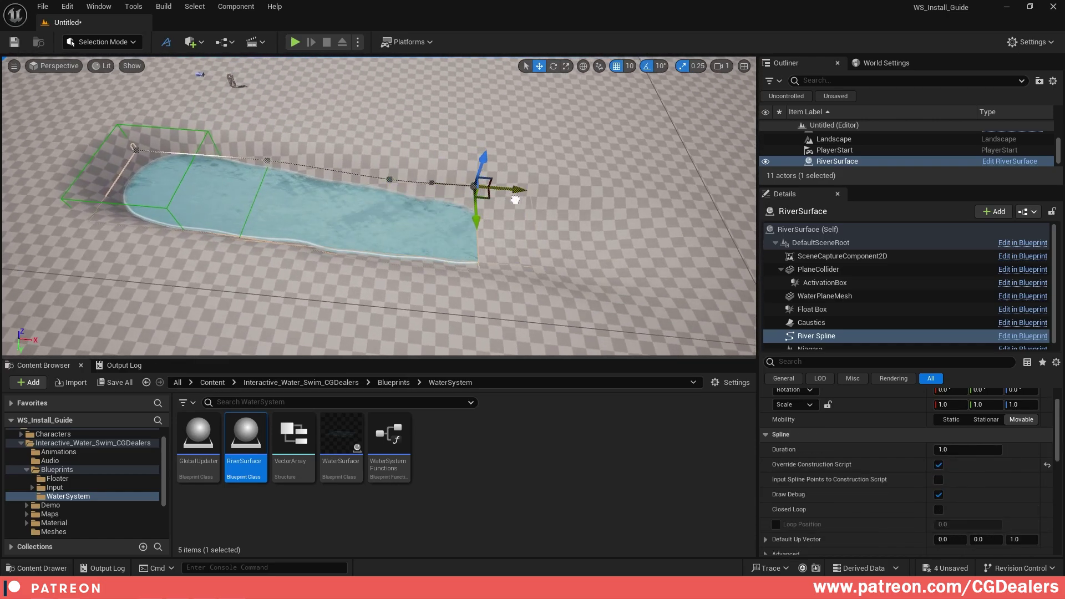
drag(515, 199, 574, 267)
right_drag(575, 266, 493, 188)
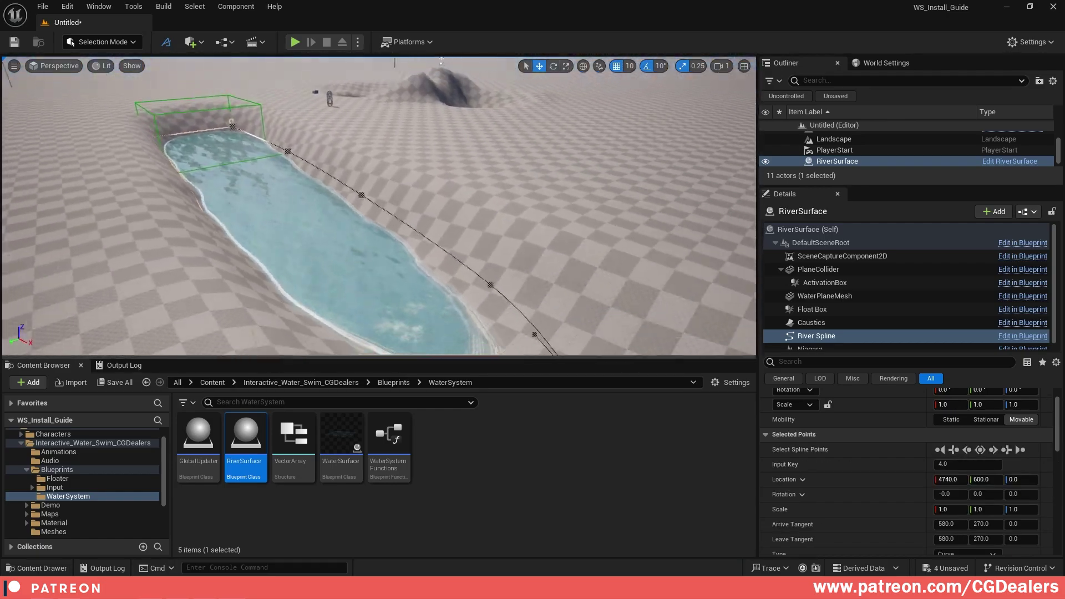
Adjust the heights of the river spline's points to fit the channel, and scale the RiverSurface to 1.5 in Y
right_drag(415, 195, 416, 195)
drag(382, 151, 383, 142)
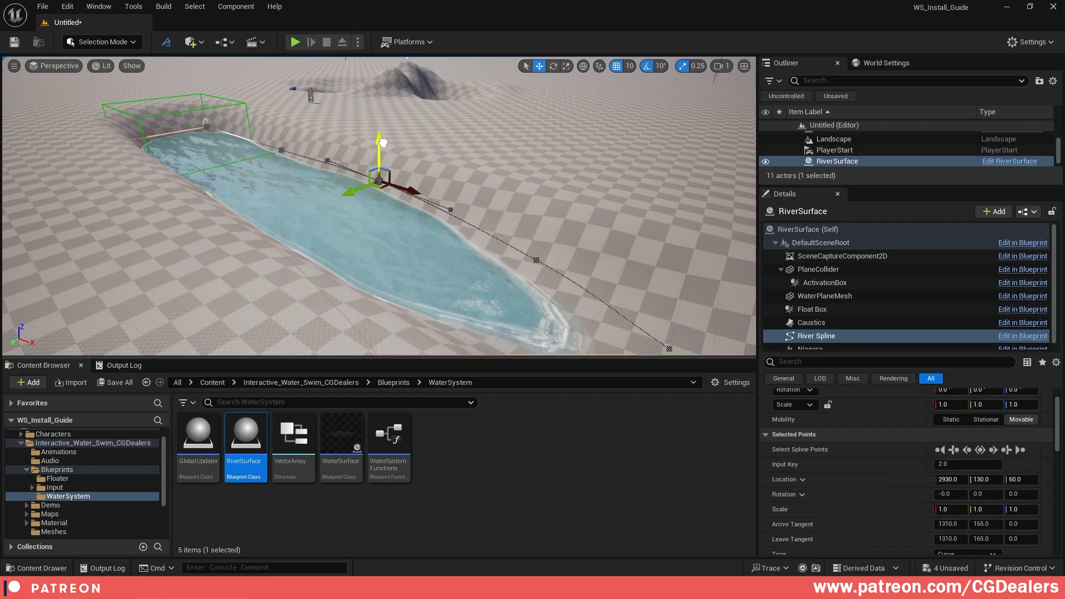
mouse_move(544, 229)
mouse_down()
mouse_move(546, 238)
mouse_move(547, 220)
mouse_up()
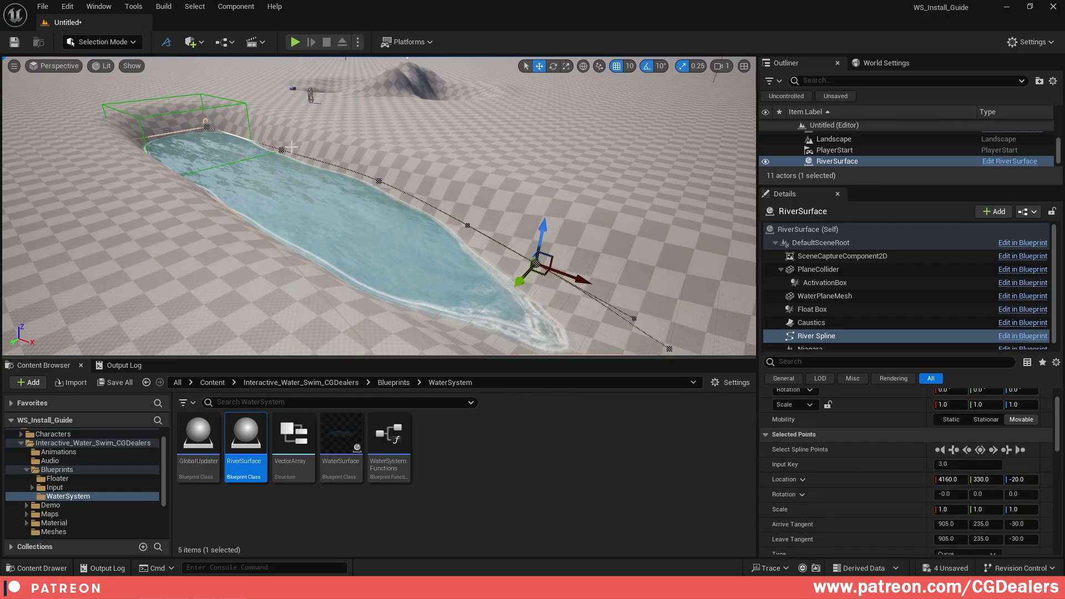
mouse_move(277, 112)
mouse_down()
mouse_move(279, 101)
mouse_move(281, 112)
mouse_up()
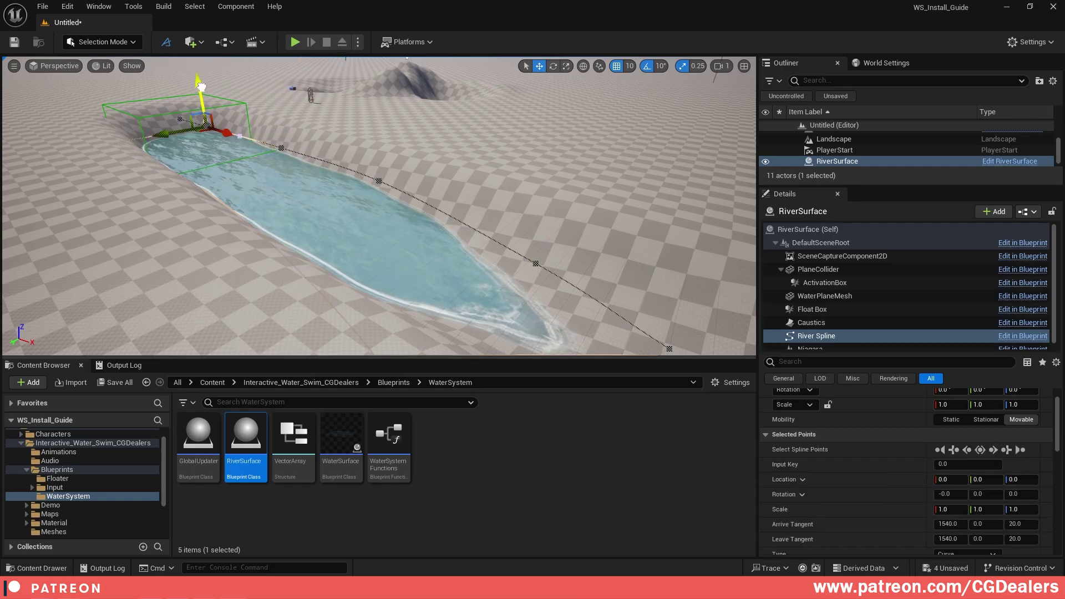
drag(175, 119, 165, 130)
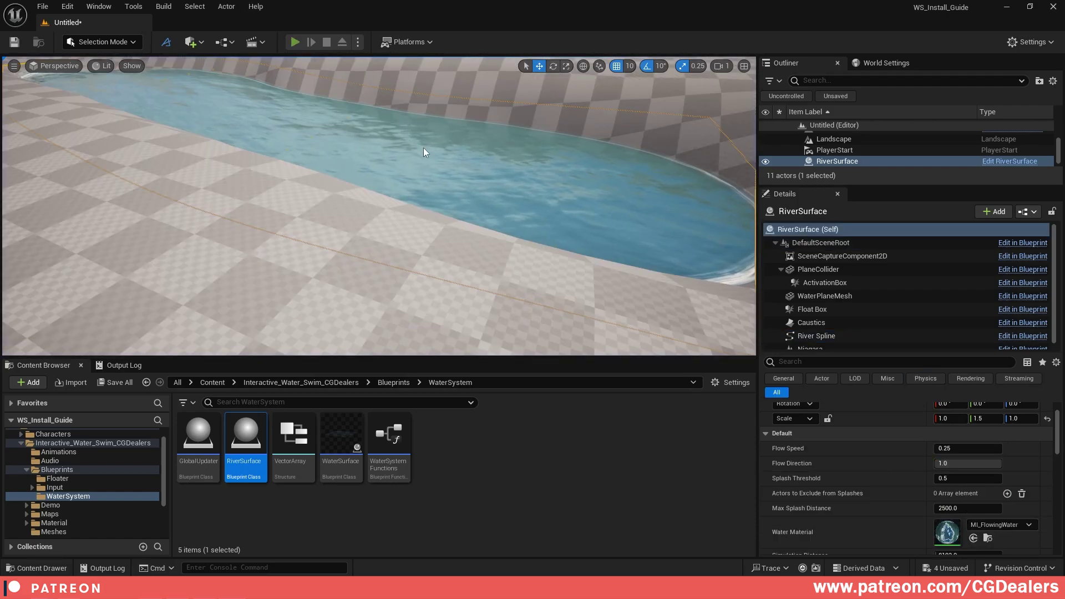
Play-test the river by swimming the character on and below its surface, and stop the session
key(alt+p)
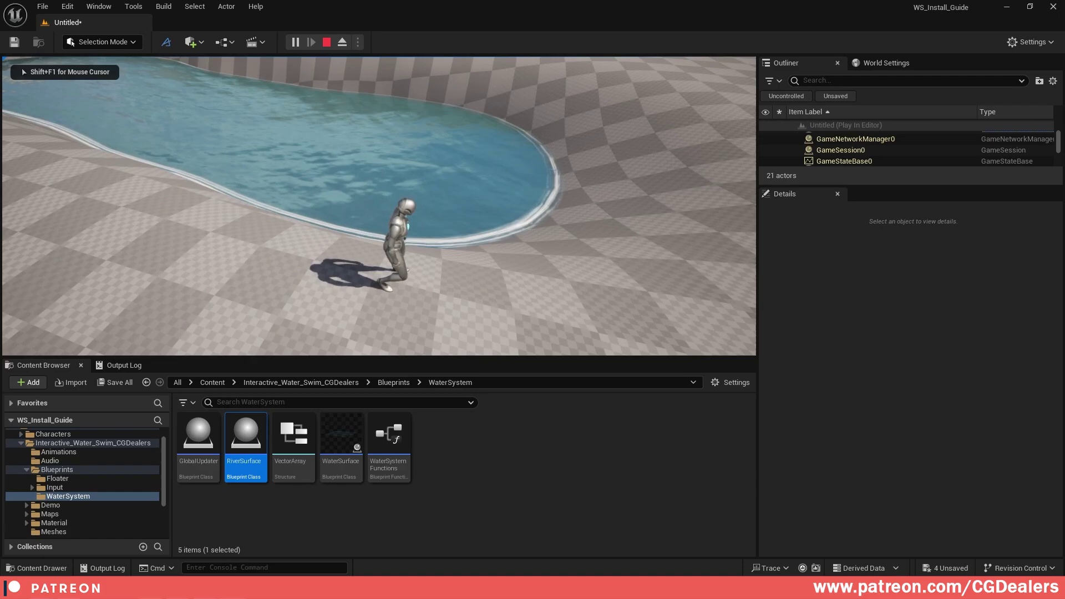
key(w)
key(w)
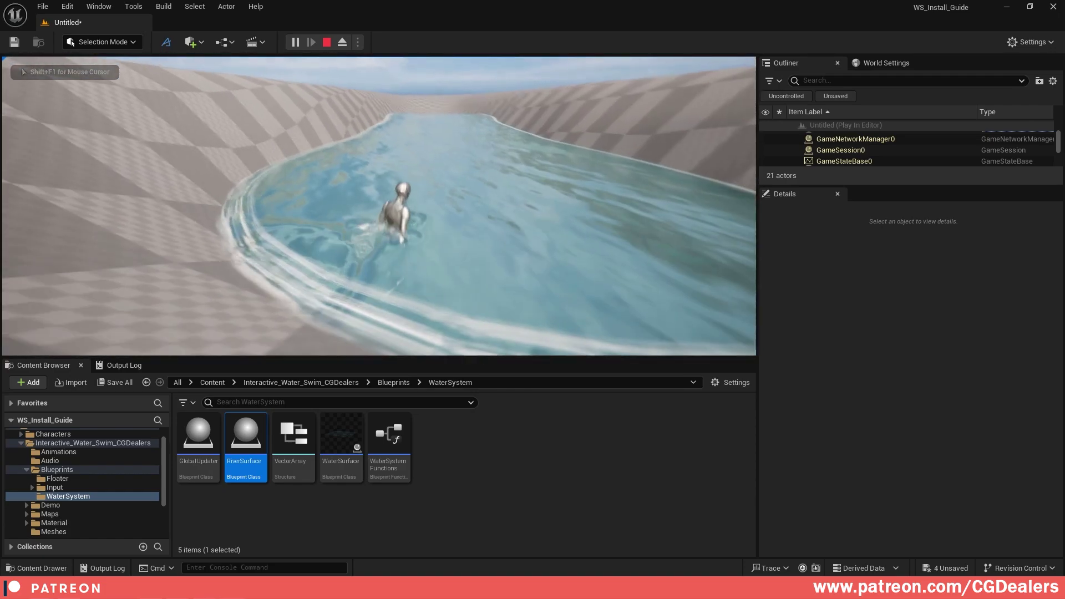
key(w)
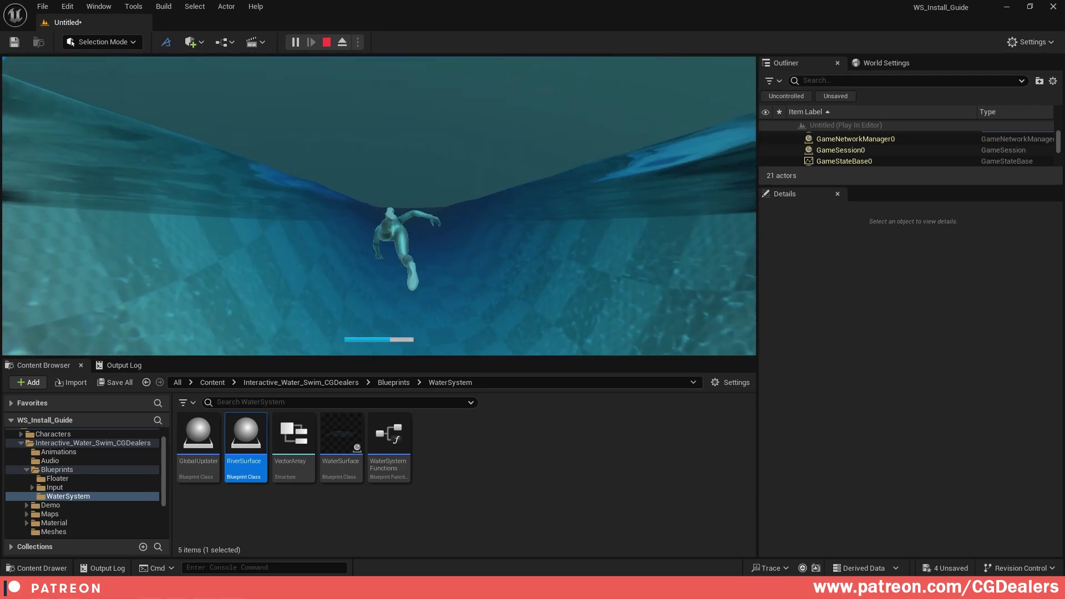
key(w)
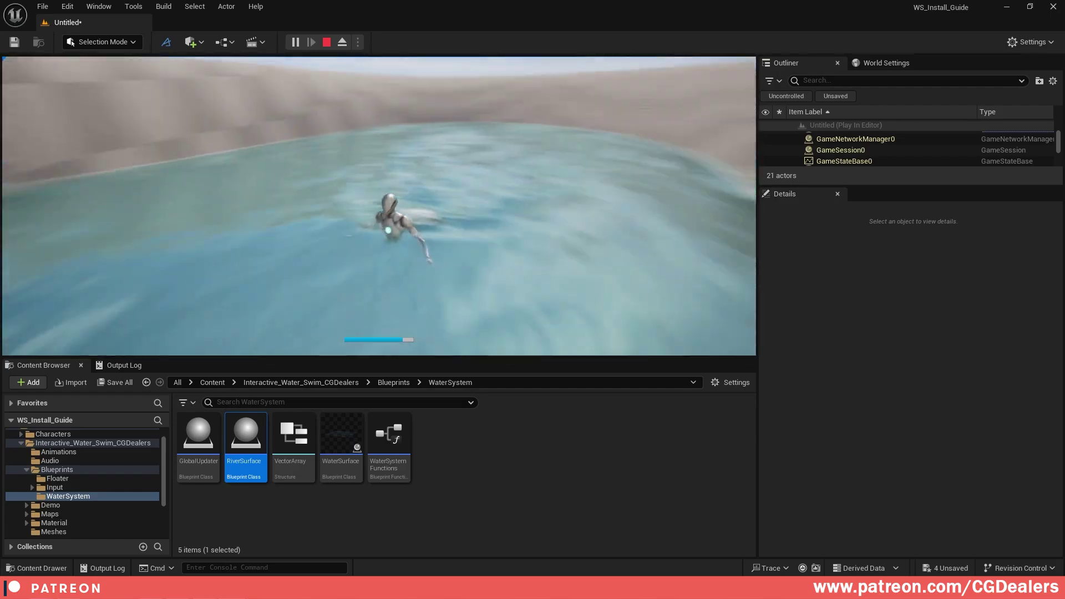
key(w)
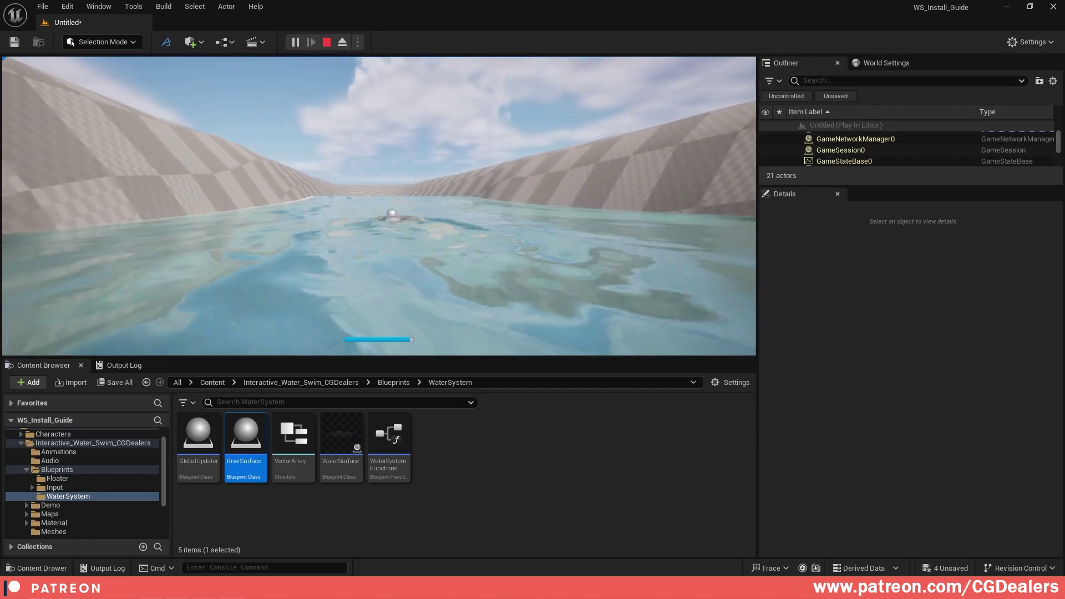
key(Escape)
View the river from outside and locate its MI_FlowingWater material among the project assets
key(s)
right_drag(379, 206, 383, 169)
key(d)
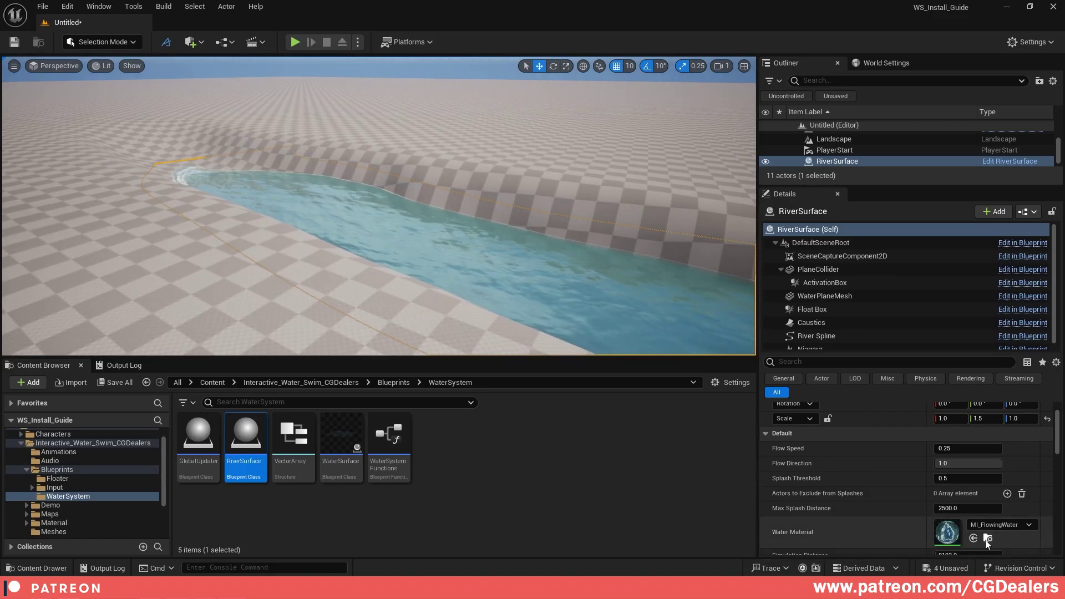
click(987, 539)
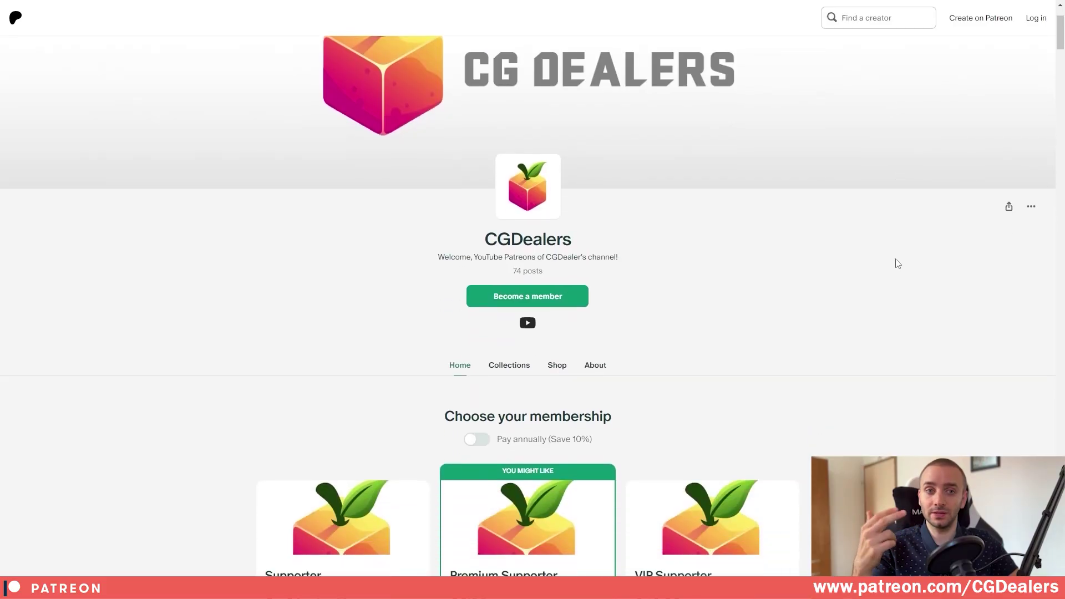
Switch to the browser and review the CGDealers Patreon membership tiers and the YouTube channel's membership perks
scroll(896, 263, down, 2)
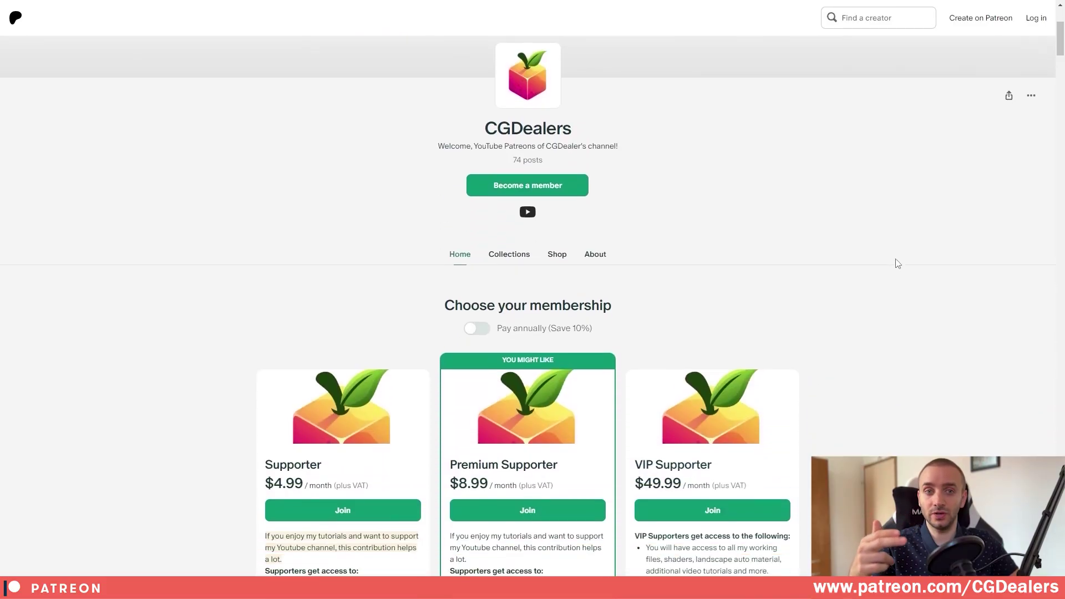
scroll(897, 264, down, 4)
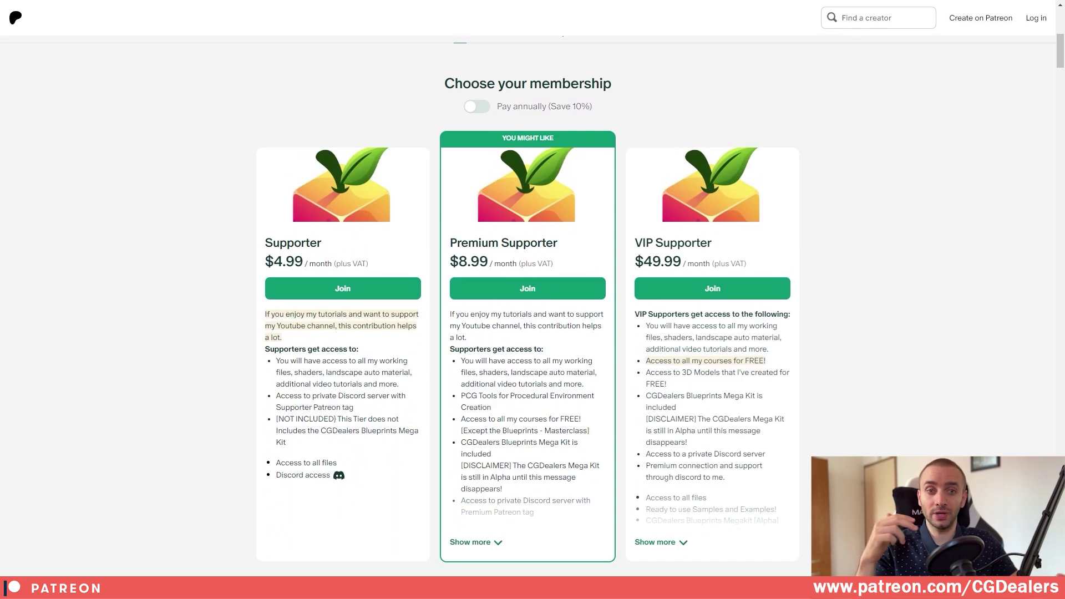
scroll(879, 254, down, 1)
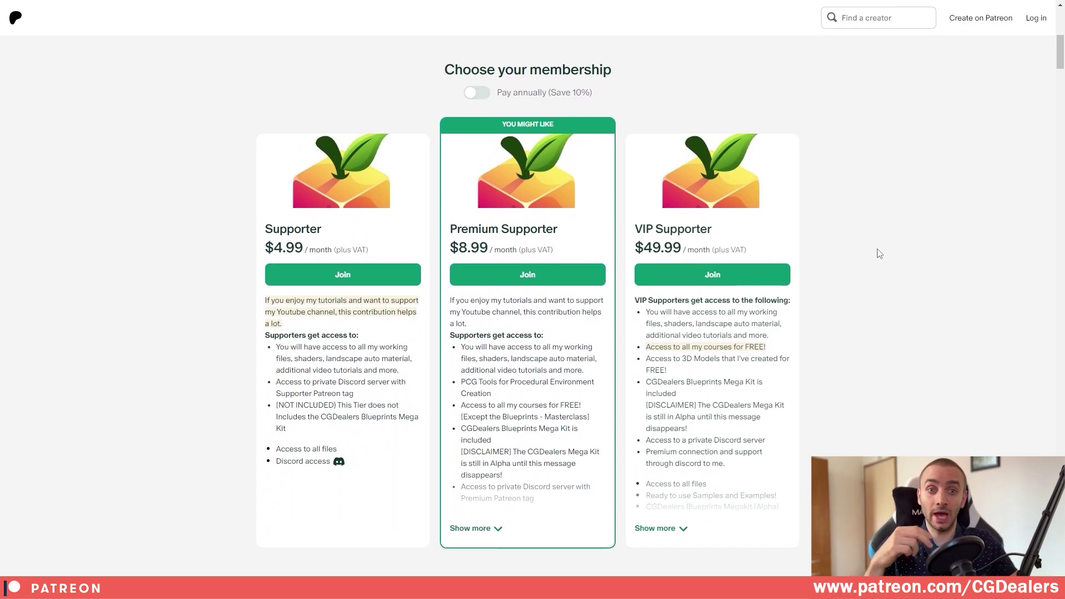
scroll(874, 252, down, 4)
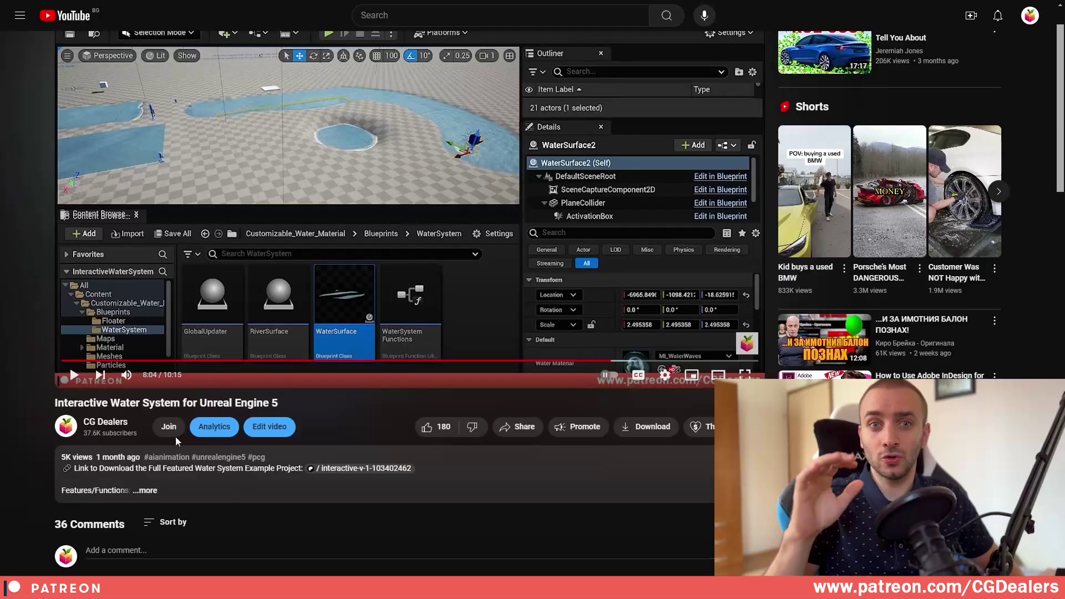
click(169, 428)
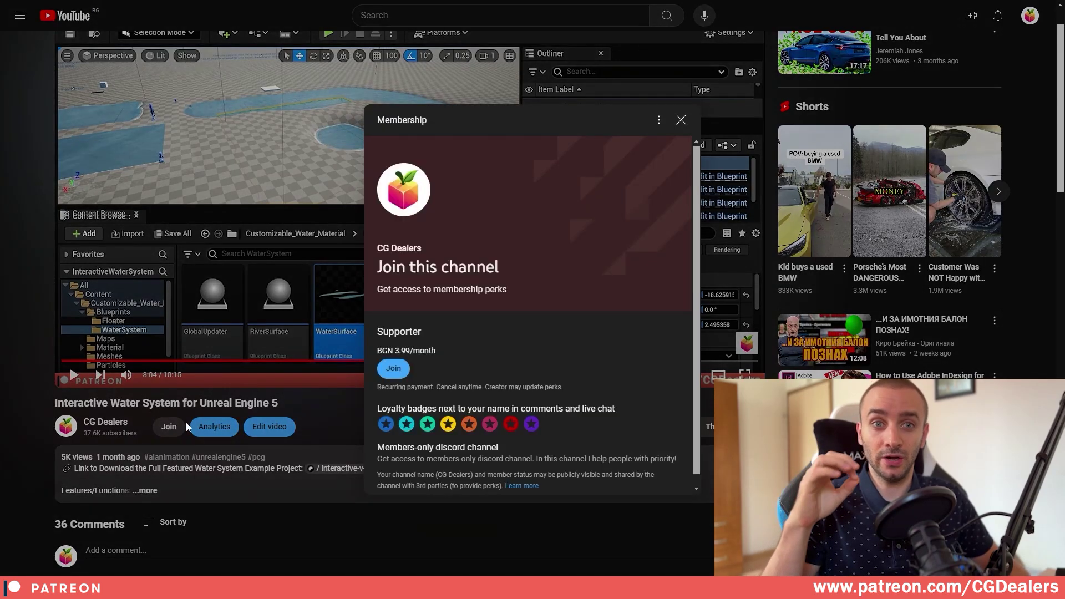
scroll(577, 385, down, 1)
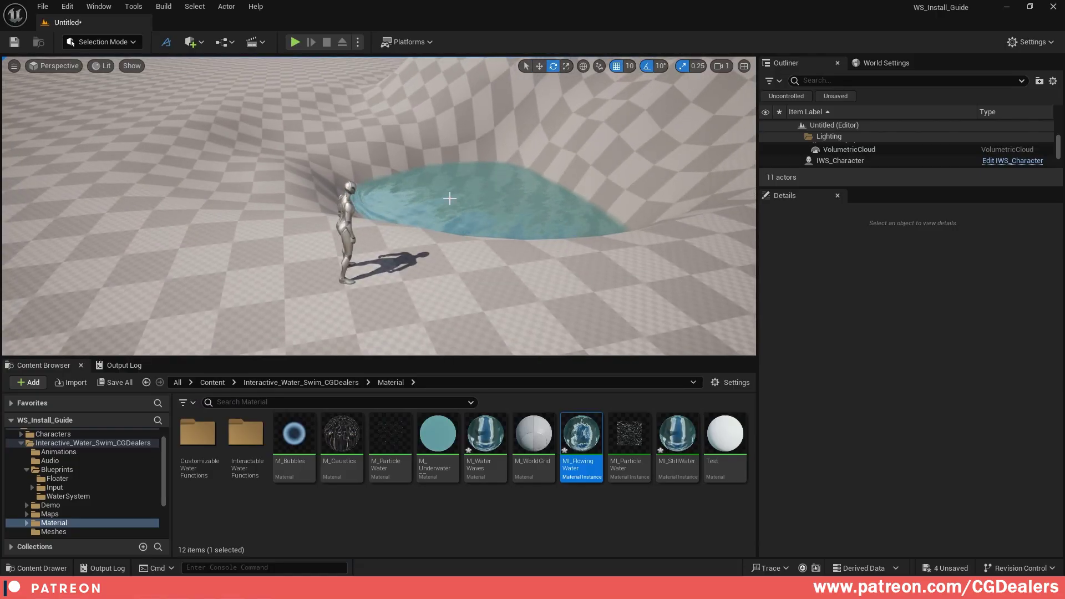
Switch to Unreal Editor, add a cube and move it into the water basin at about -630, 940, -110
click(202, 40)
mouse_move(233, 182)
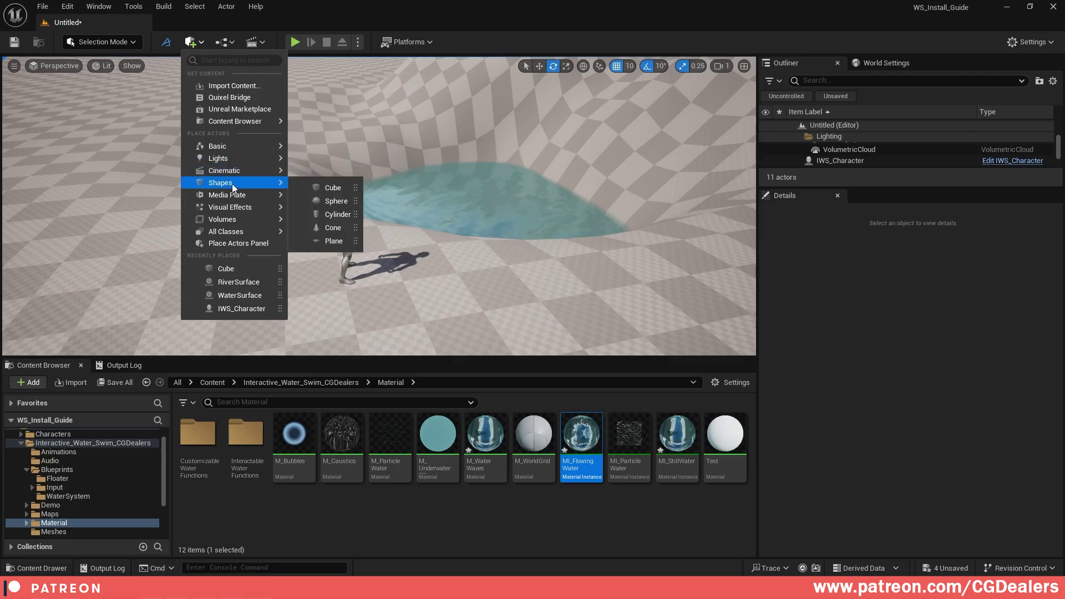
click(332, 186)
right_drag(422, 183, 480, 161)
key(w)
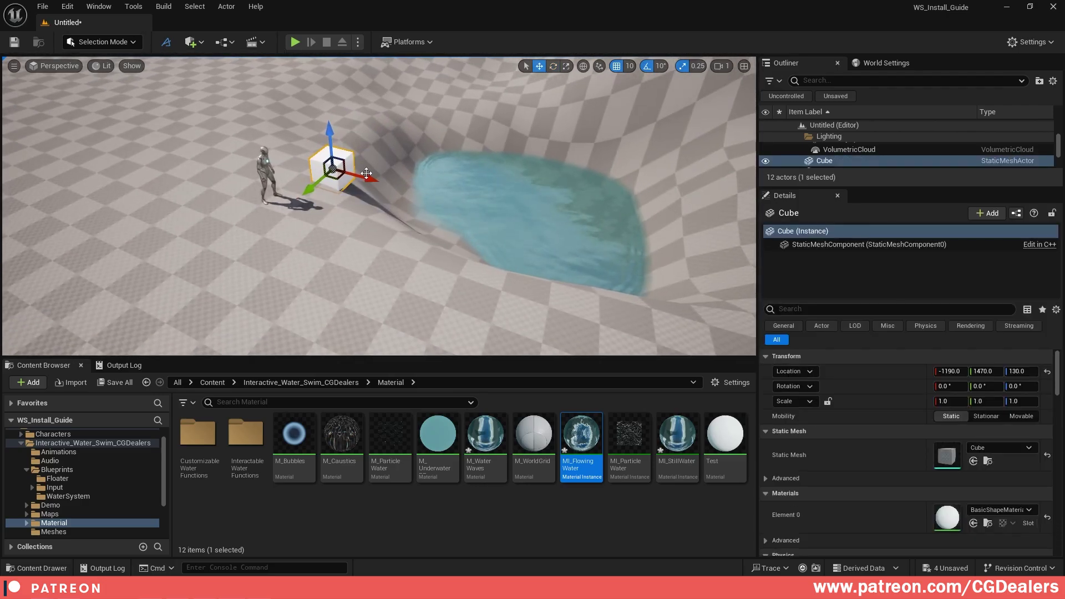
drag(366, 175, 574, 209)
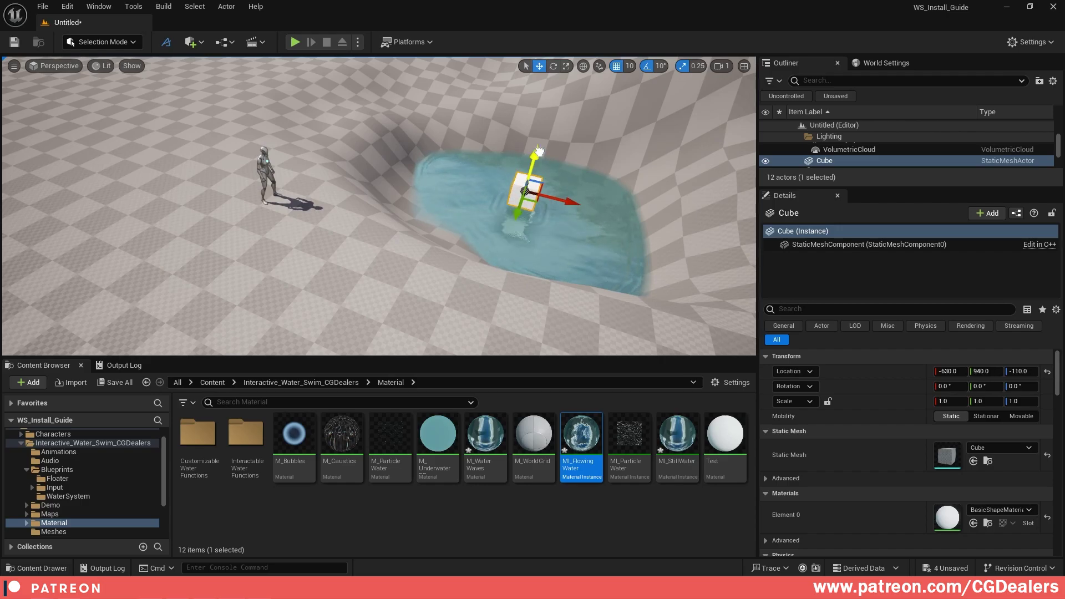
Raise the cube out of the basin so it hangs above the water at about -730, 1010, 100
drag(545, 151, 551, 126)
right_drag(450, 143, 524, 145)
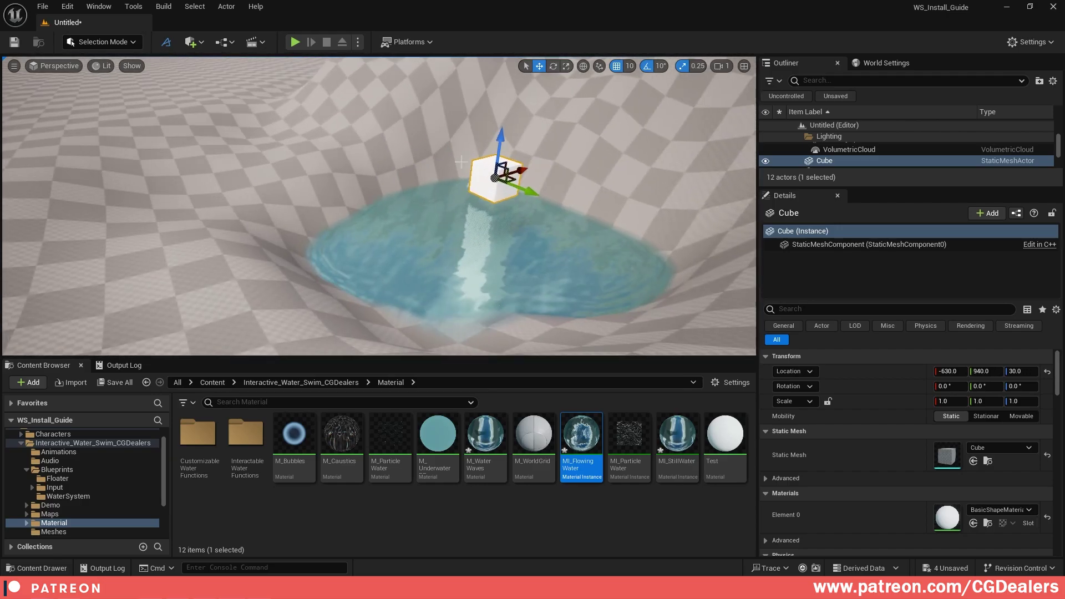
drag(505, 144, 528, 181)
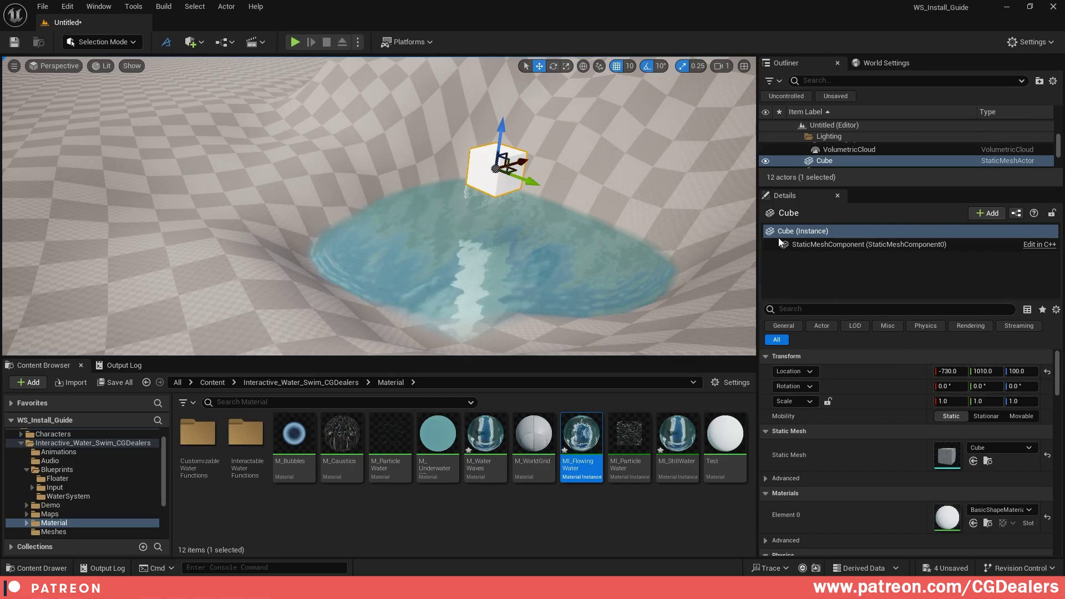
Add a Floater component to the cube, with Setup on Auto 8 Points and Total Floatiness at 50000
click(981, 214)
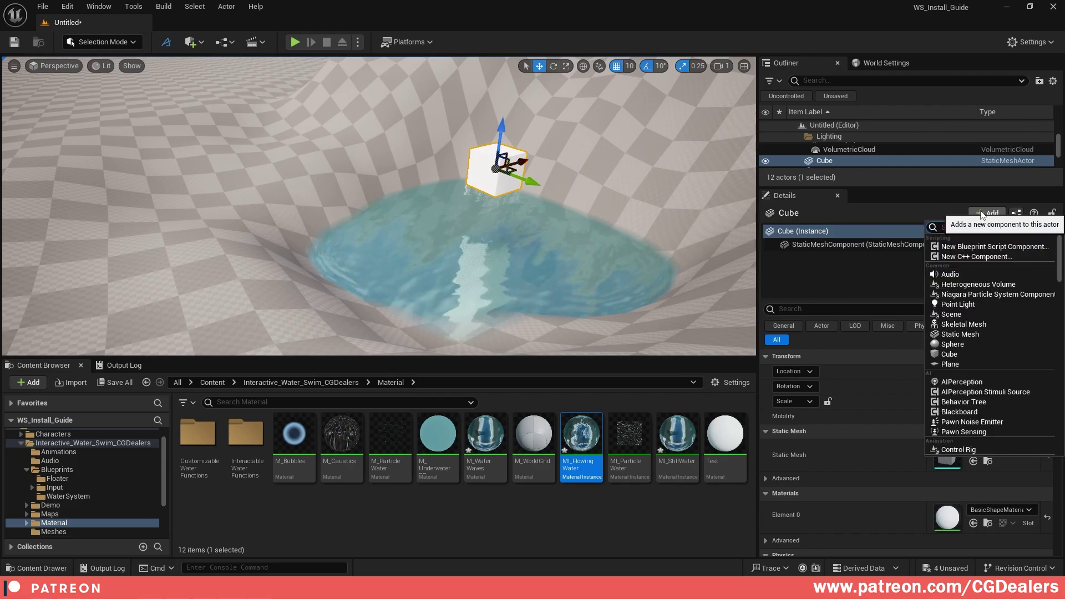
text(float)
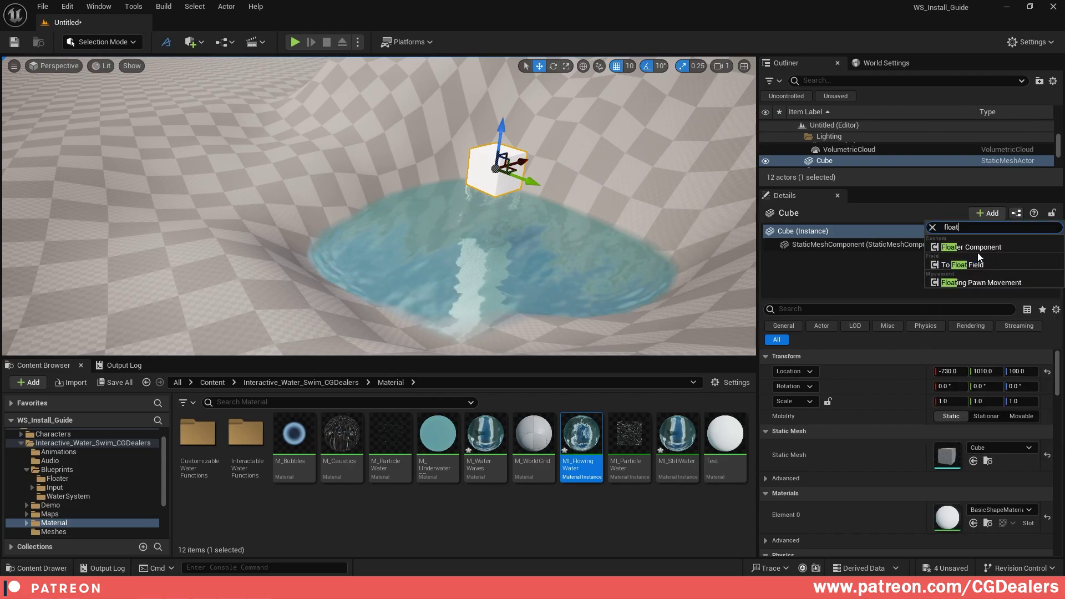
click(940, 247)
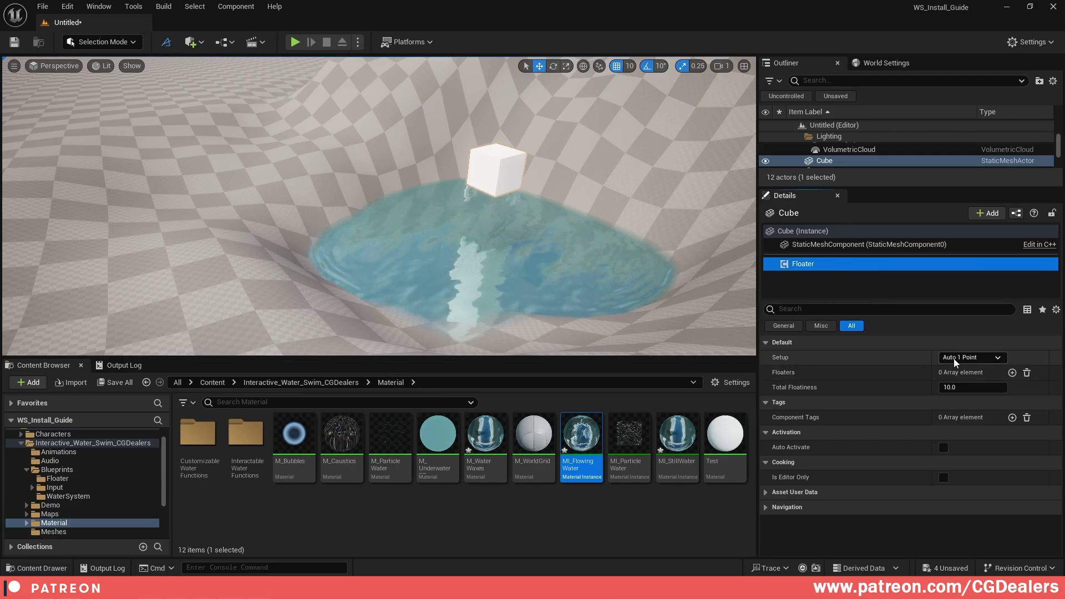
click(954, 358)
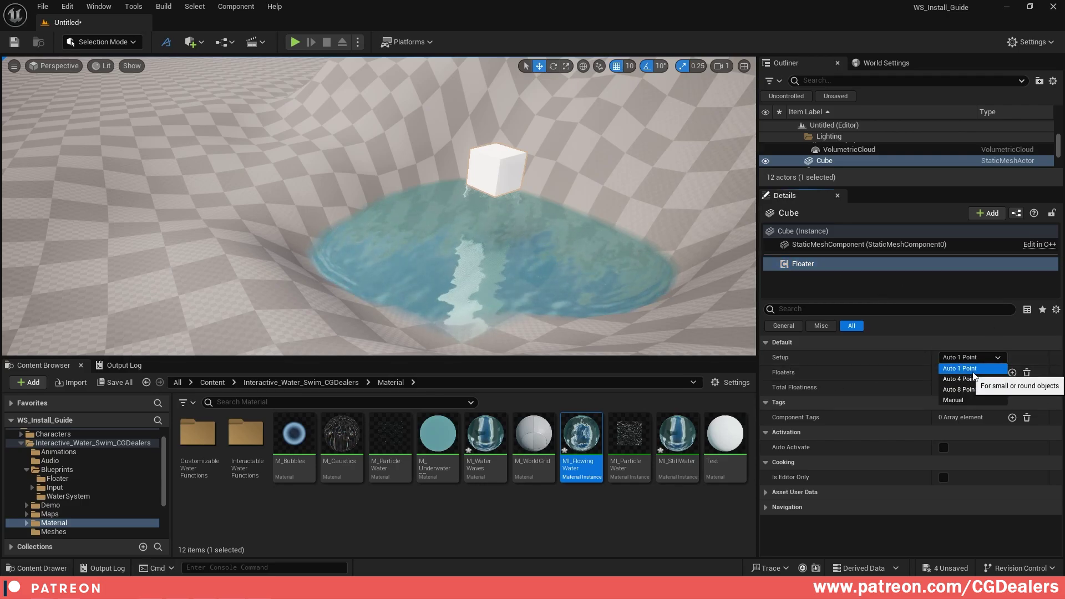
click(965, 389)
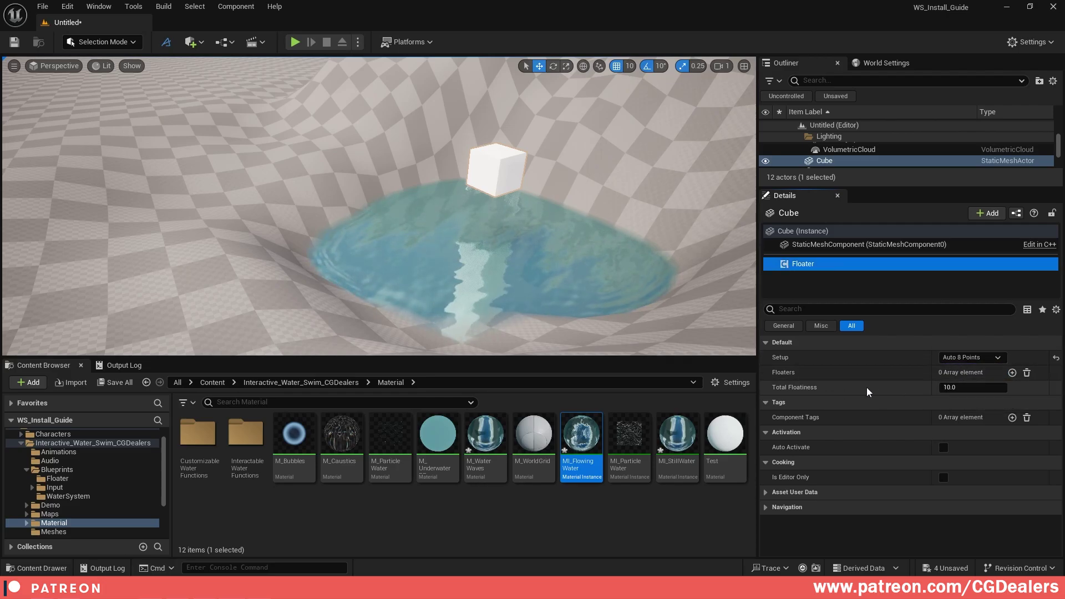
click(976, 388)
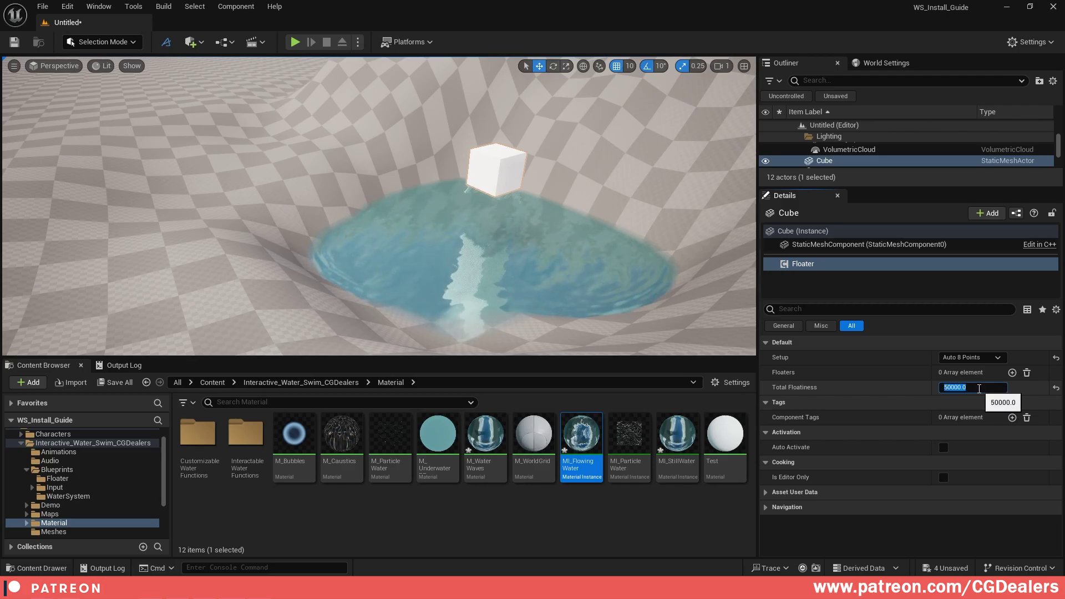
Enable Simulate Physics on the cube actor
click(829, 232)
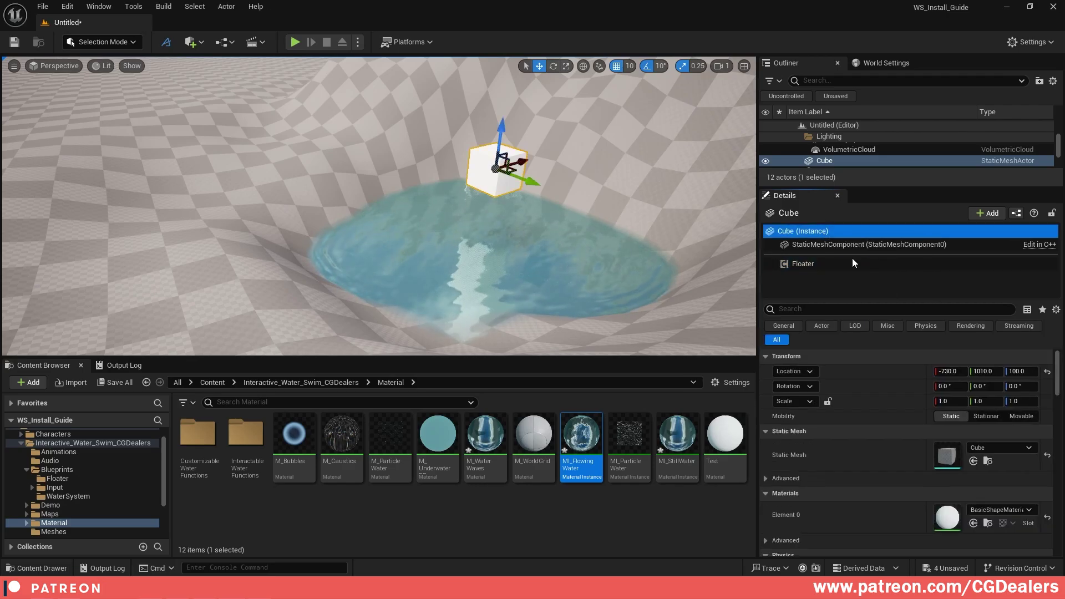
scroll(909, 465, down, 2)
scroll(910, 463, down, 3)
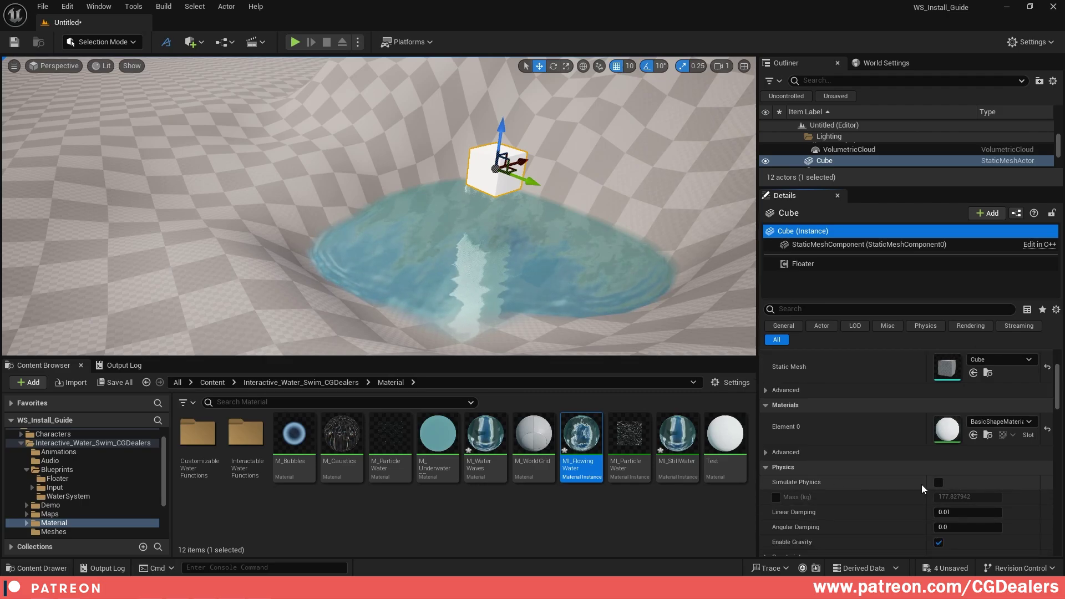
click(938, 482)
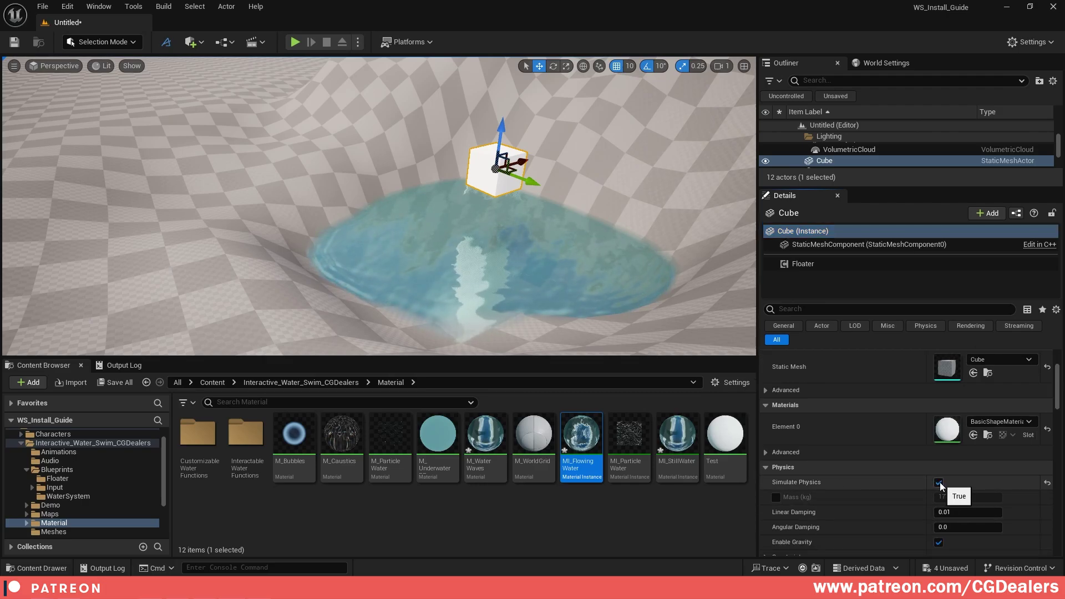
Play-test how the cube floats in the basin, end the session, and view the basin again
click(296, 43)
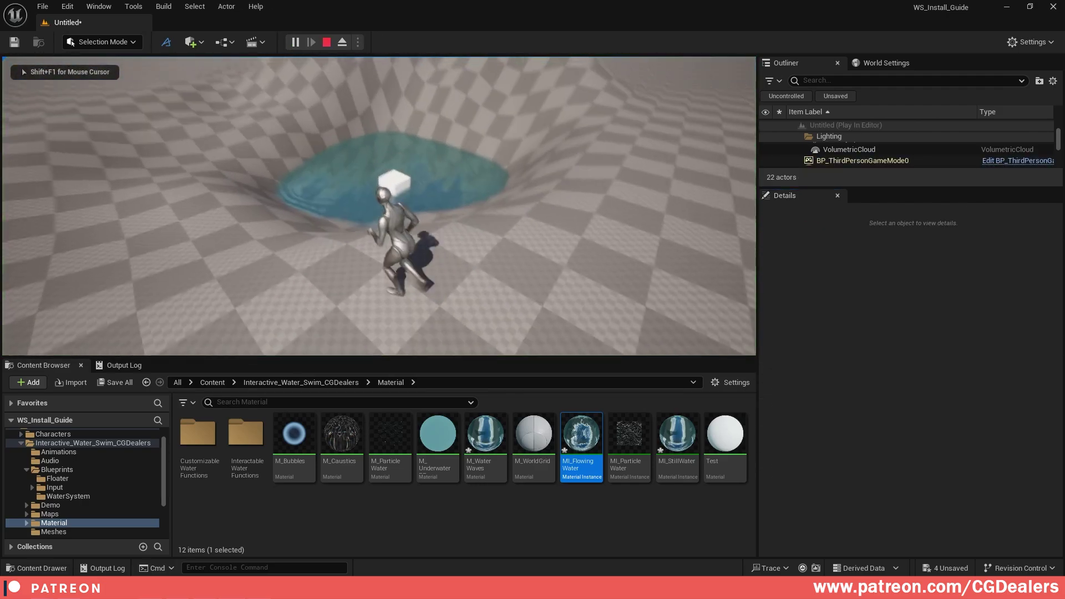
key(w)
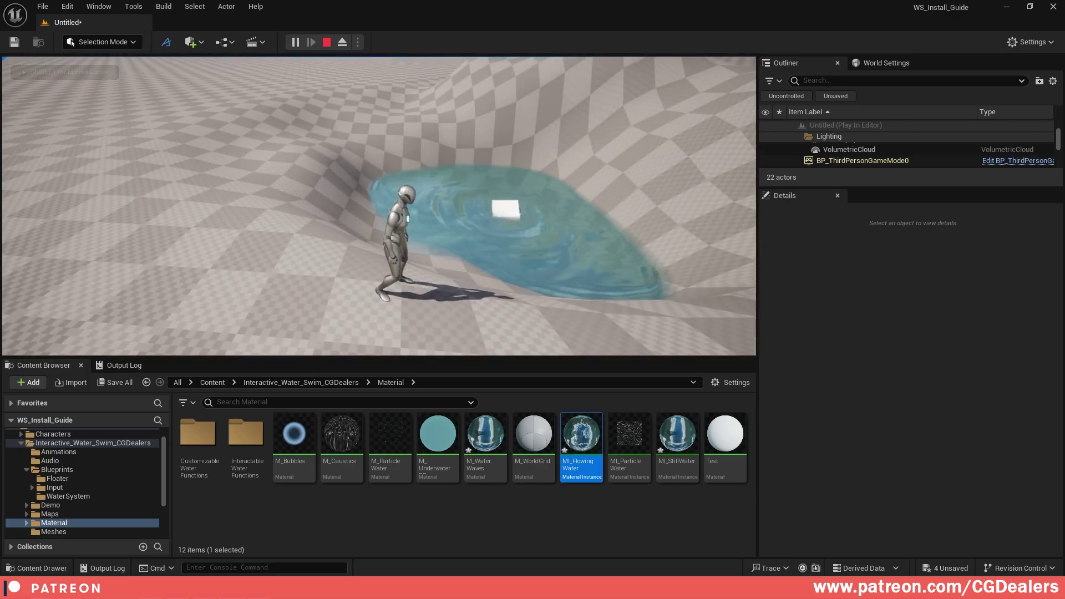
key(Escape)
right_drag(378, 205, 455, 189)
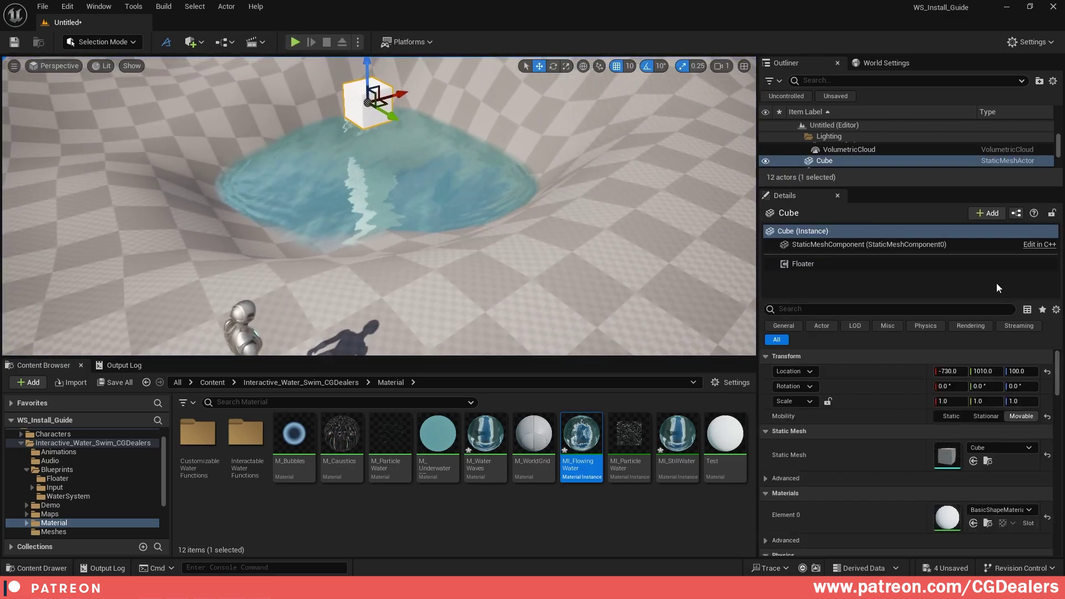
Increase the Total Floatiness of the cube's Floater component and launch a new play session
click(828, 261)
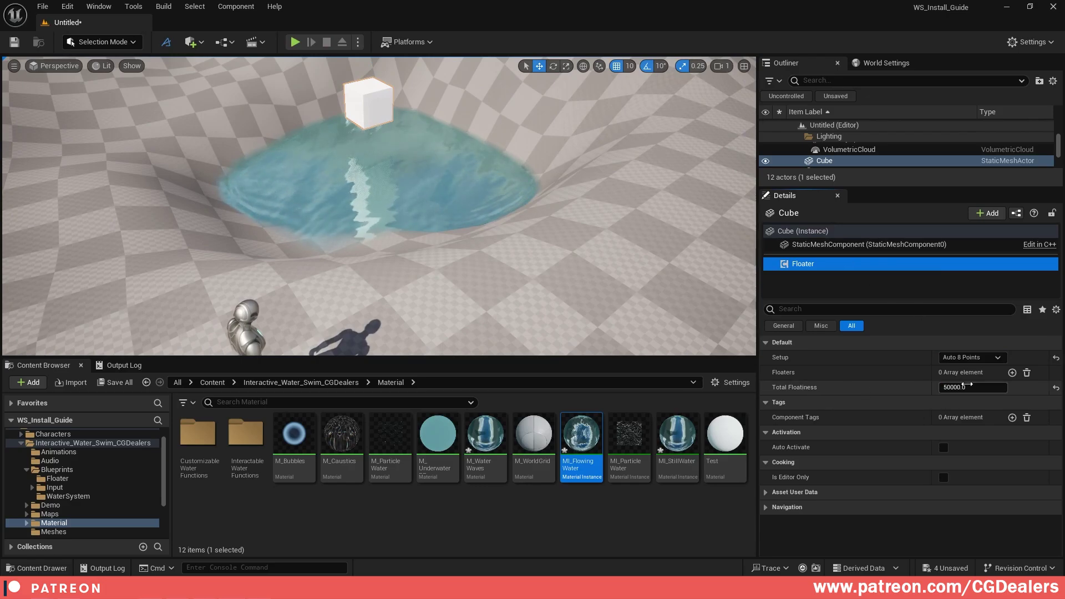
click(969, 388)
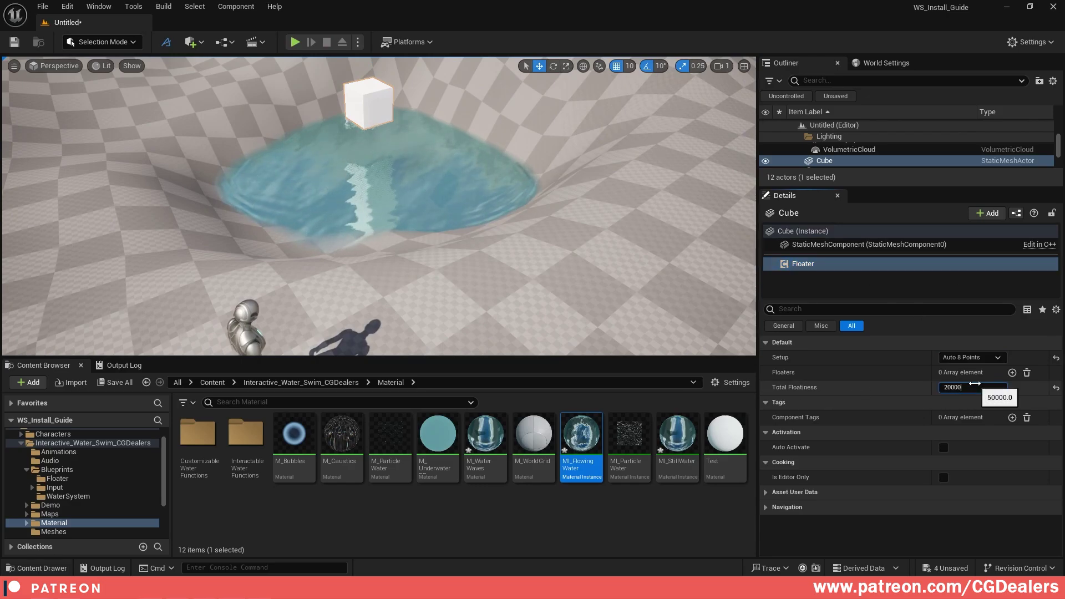
click(352, 87)
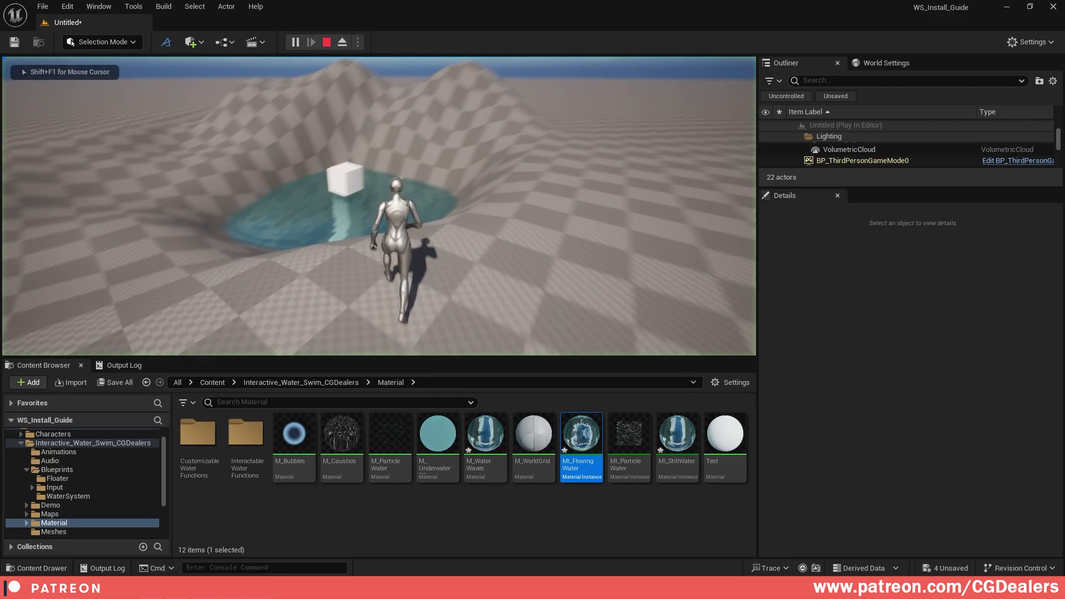
Test the cube's buoyancy by walking around the basin and swimming the character into the cube, and end the session
key(w)
key(d)
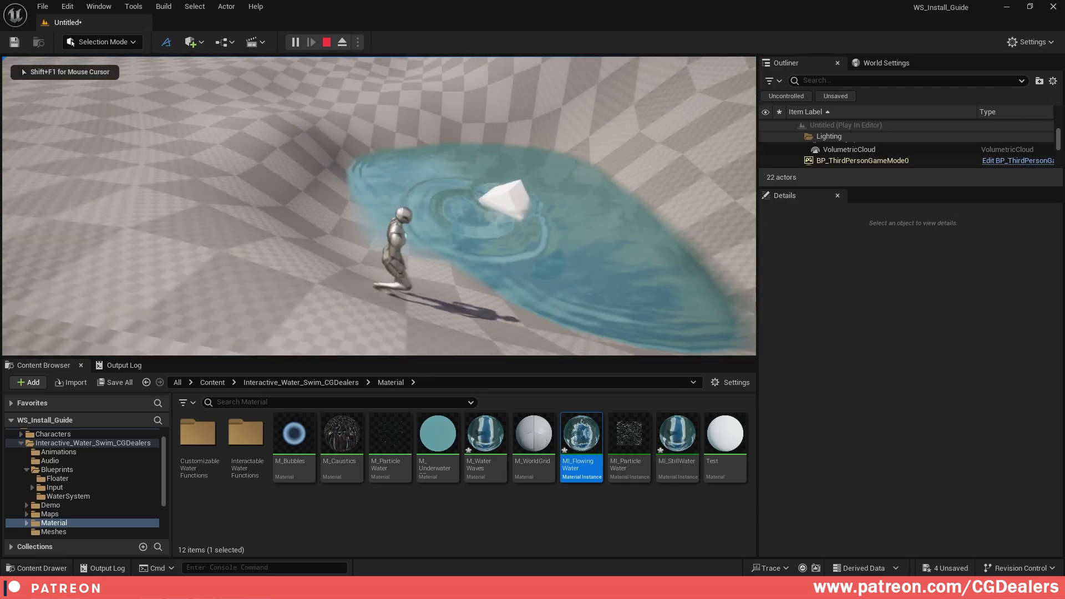
key(w)
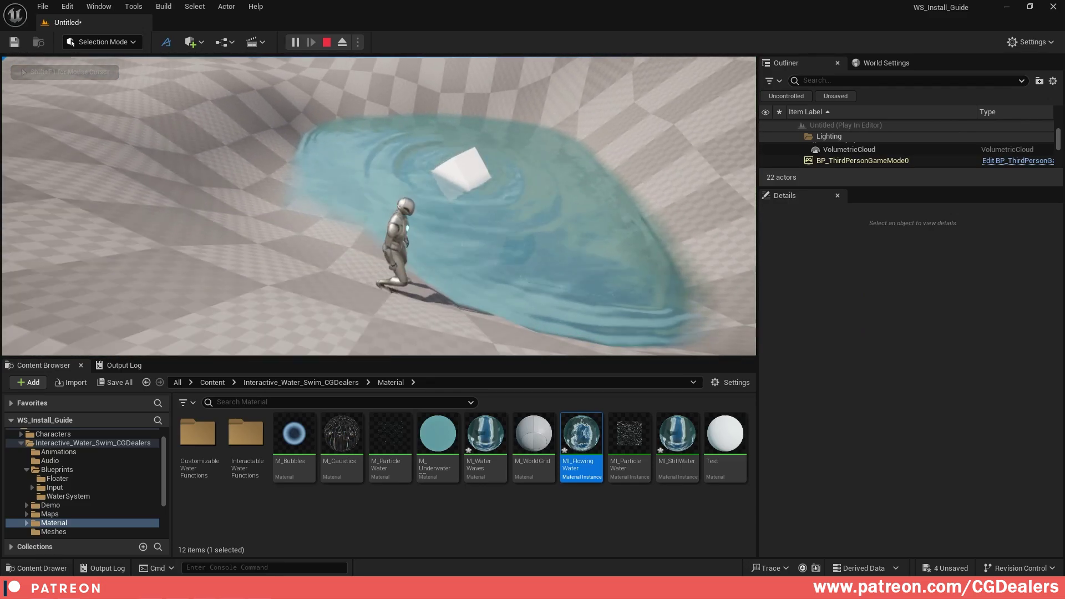
key(w)
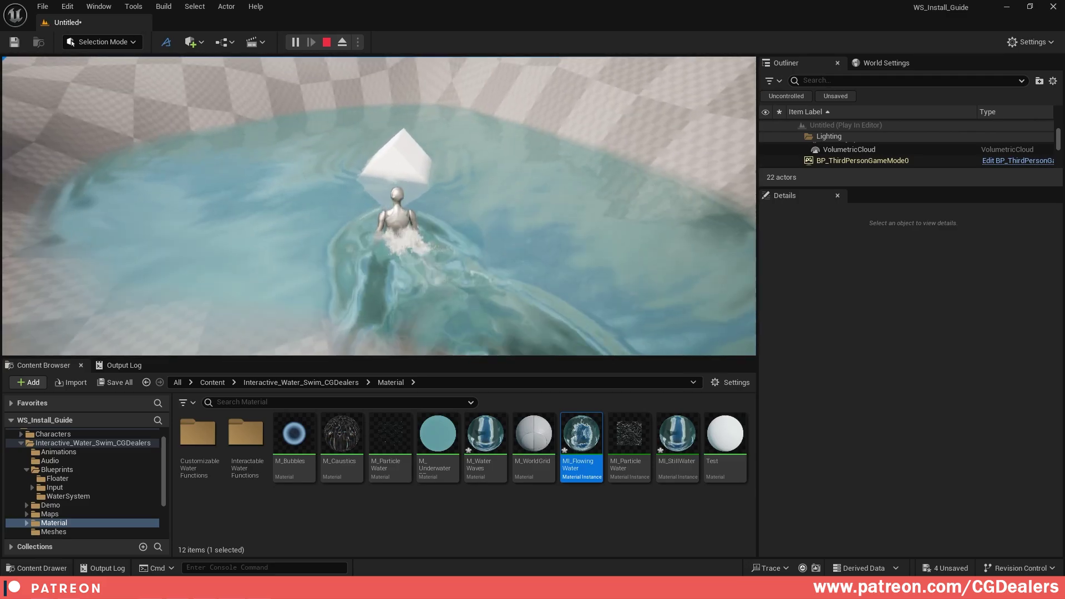
key(s)
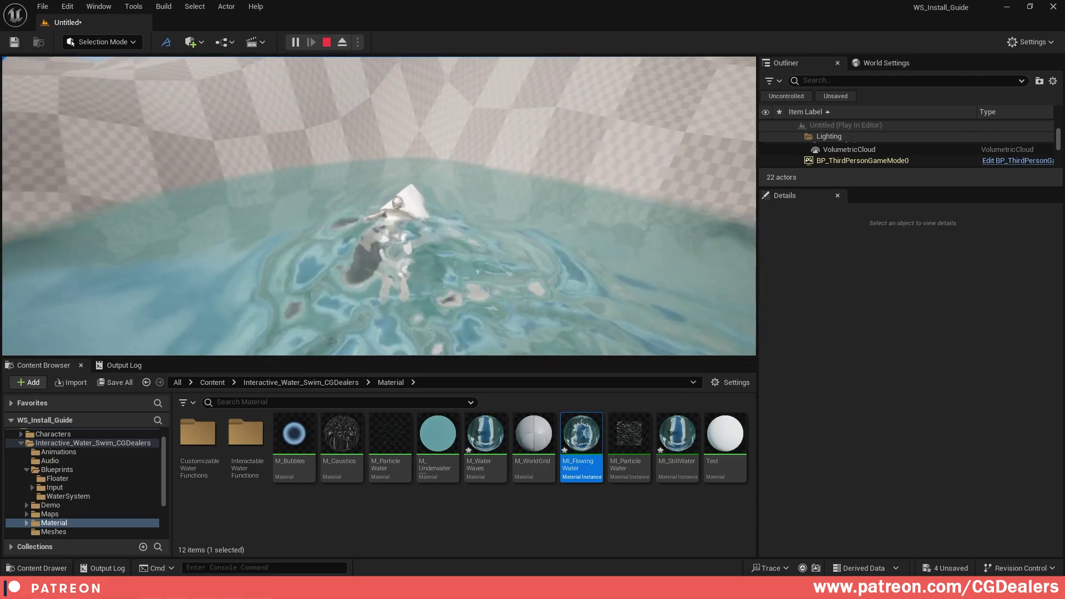
key(a)
key(w)
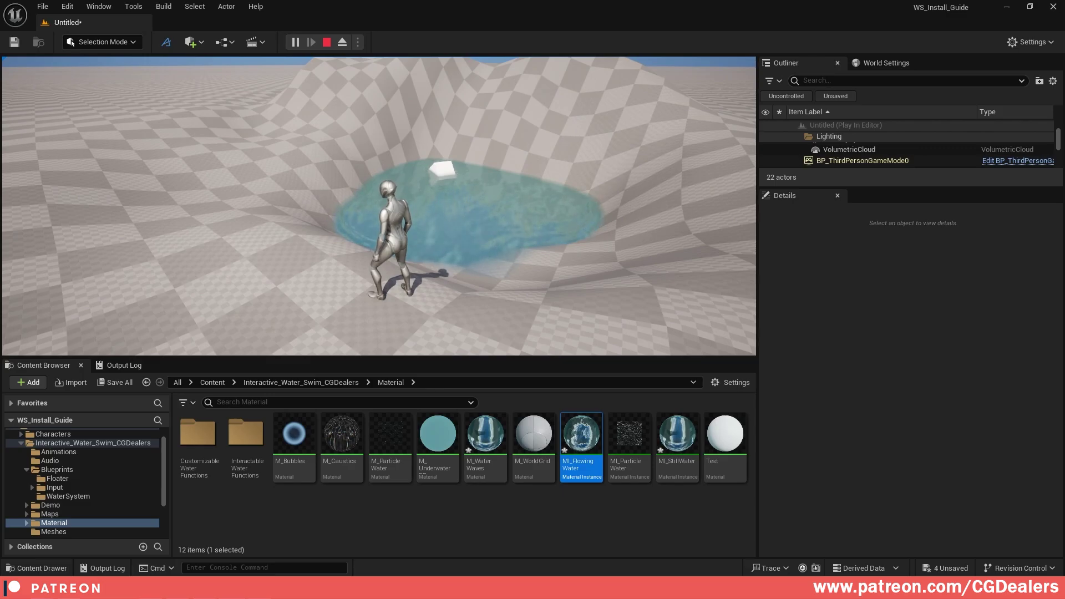
key(Escape)
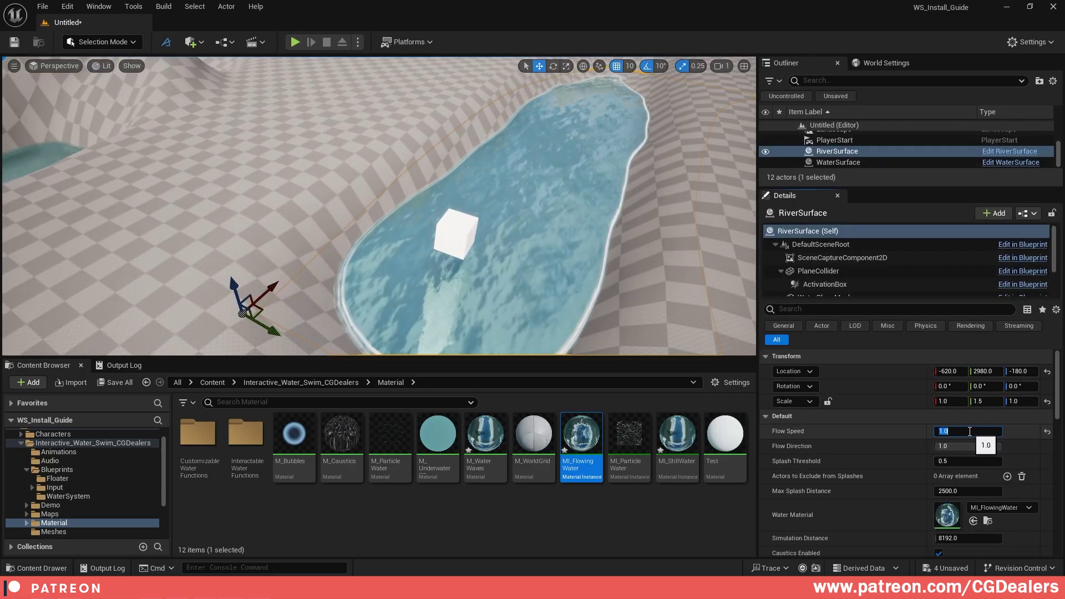
Play-test the floating cube in the RiverSurface water, walking the character along the bank to watch it
click(295, 41)
key(w)
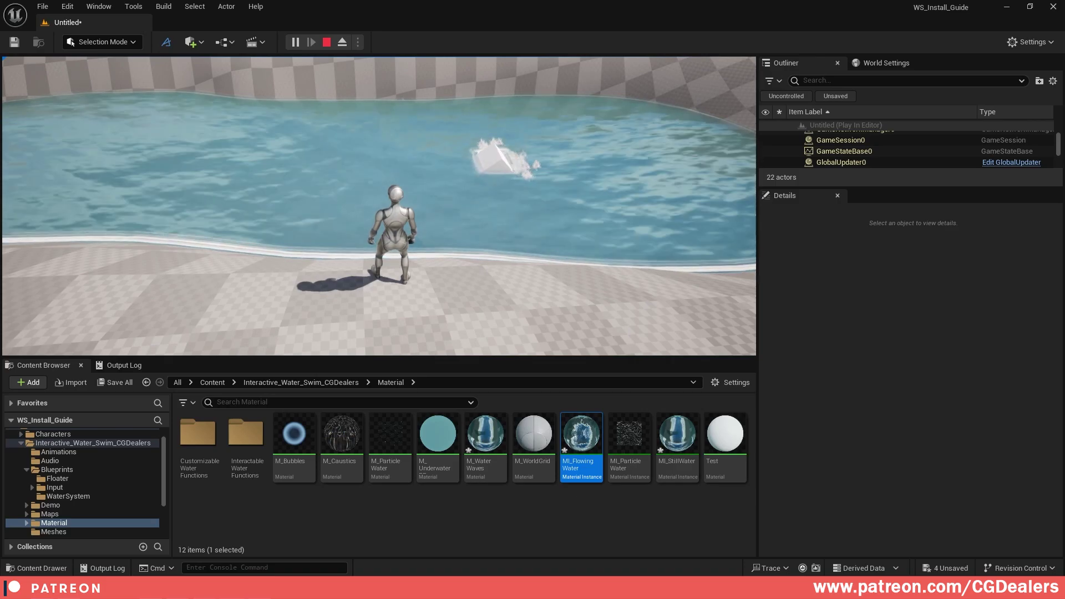
key(a)
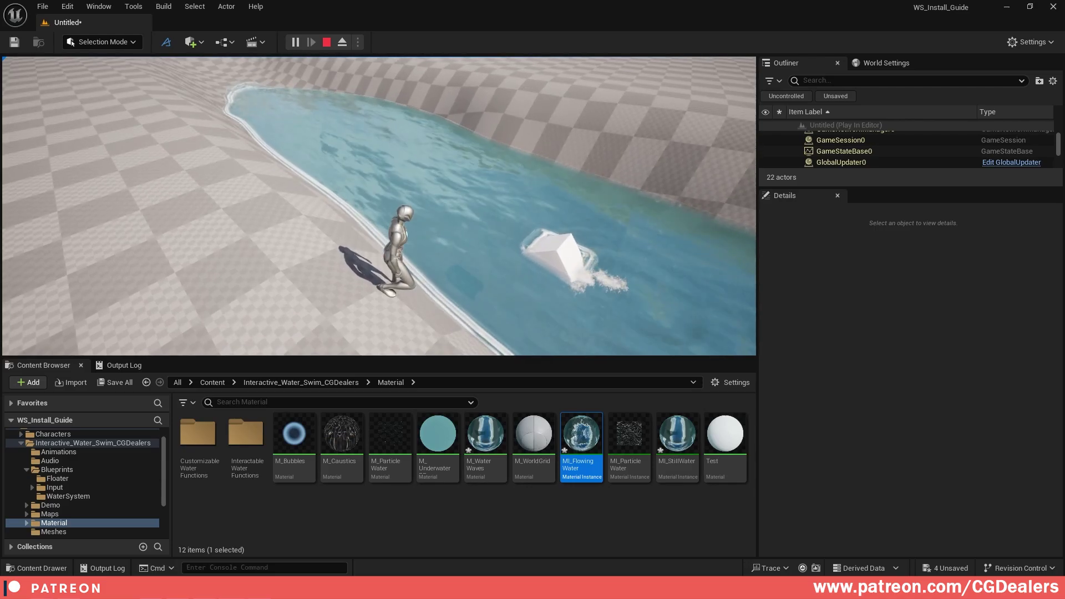
key(a)
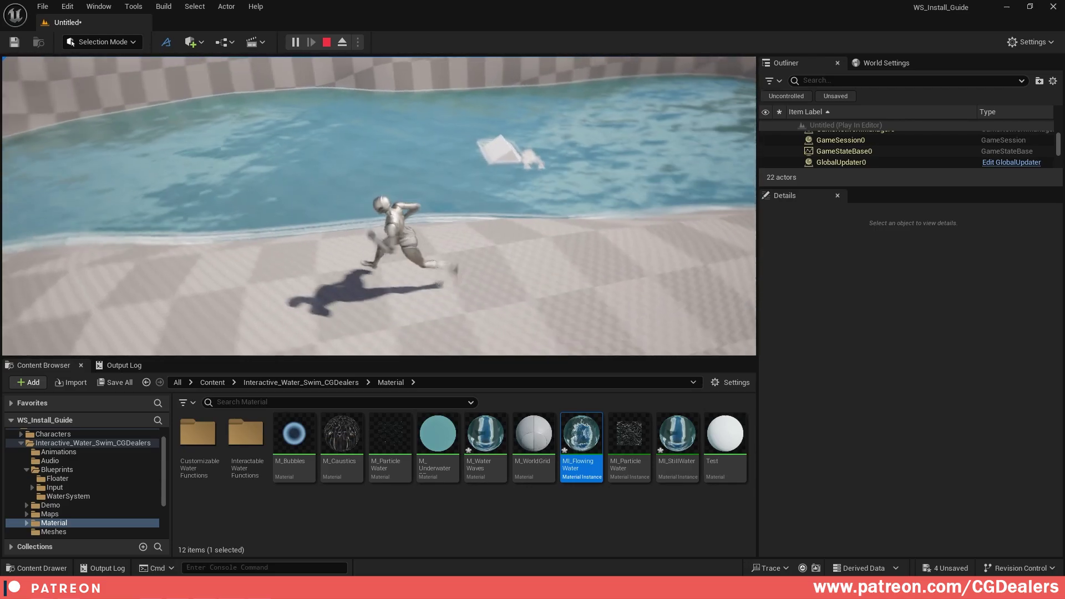
key(d)
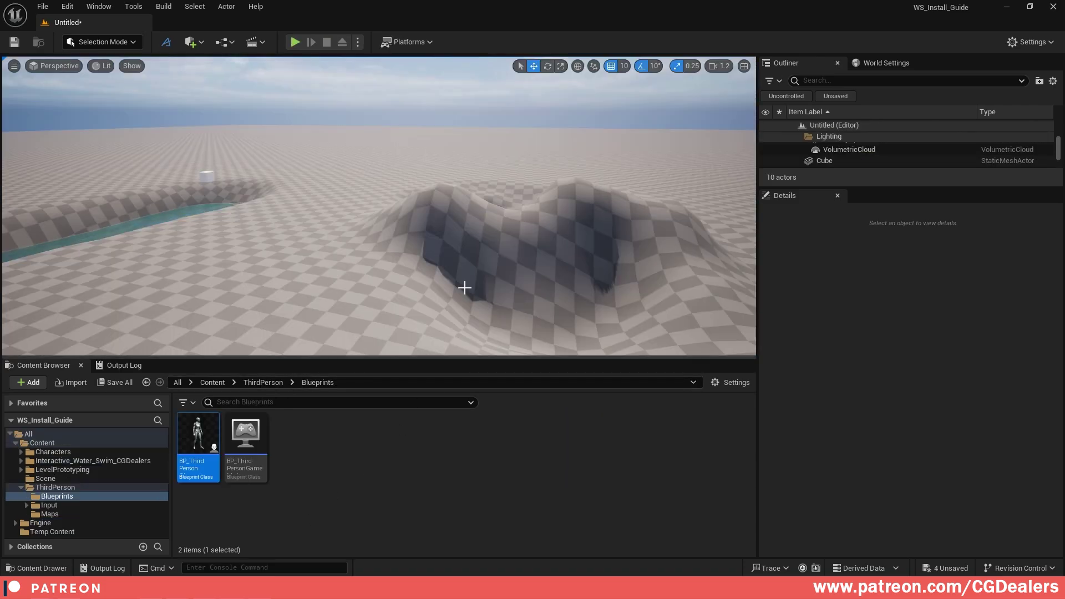
Place a BP_ThirdPersonCharacter on the landscape beside the water basin, at about -1440, 1840, 190
right_drag(466, 288, 499, 284)
key(w)
mouse_move(448, 251)
right_down()
mouse_move(448, 277)
mouse_move(471, 280)
mouse_move(447, 251)
right_up()
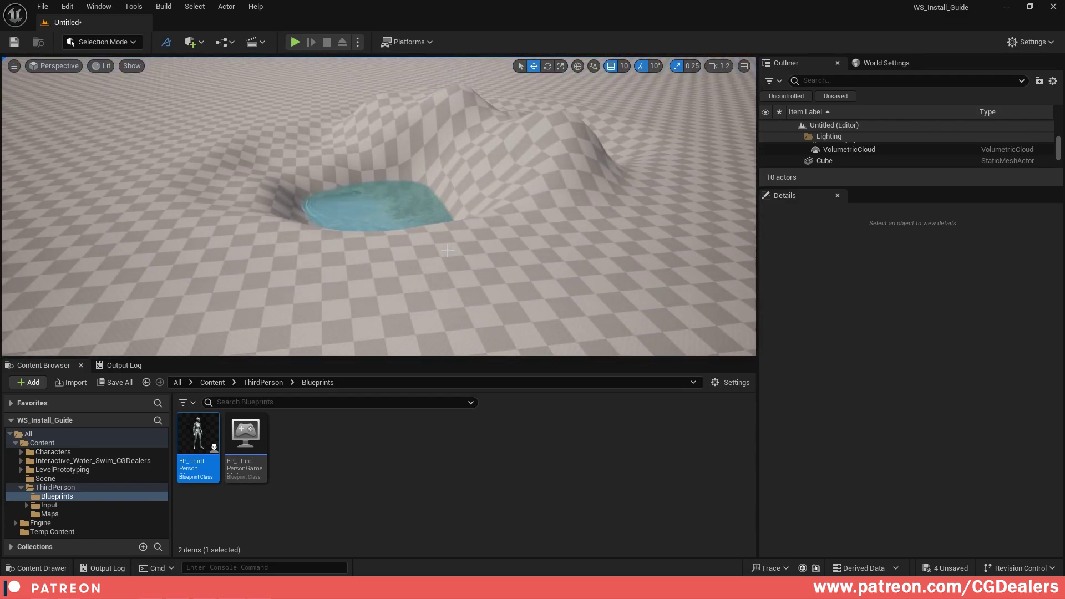
key(s)
right_drag(469, 233, 447, 229)
mouse_move(215, 434)
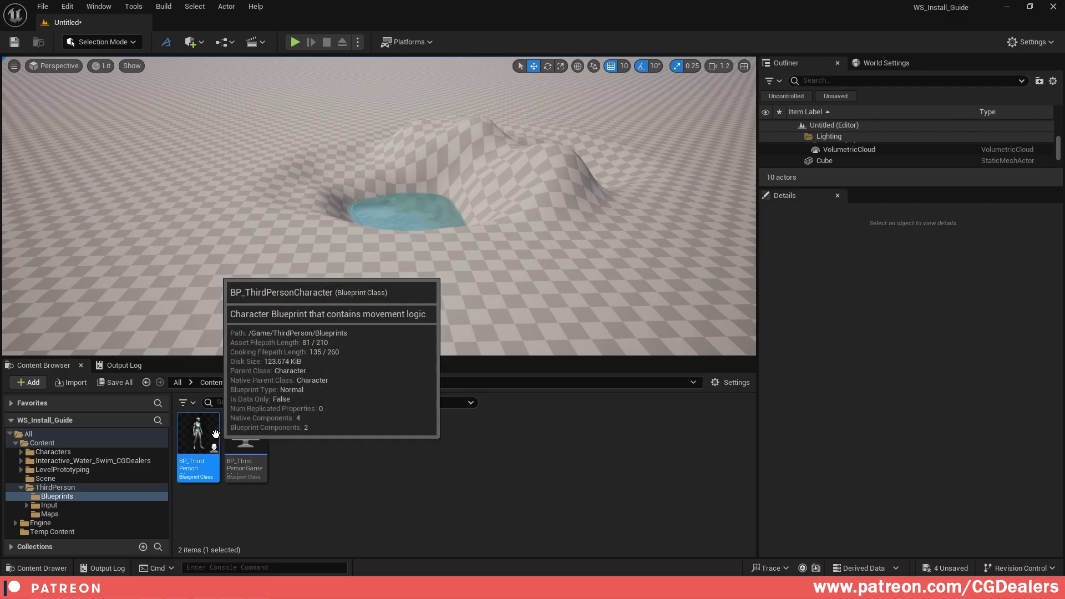
key(w)
mouse_move(509, 226)
right_down()
mouse_move(533, 220)
mouse_move(508, 227)
right_up()
key(a)
drag(198, 436, 360, 274)
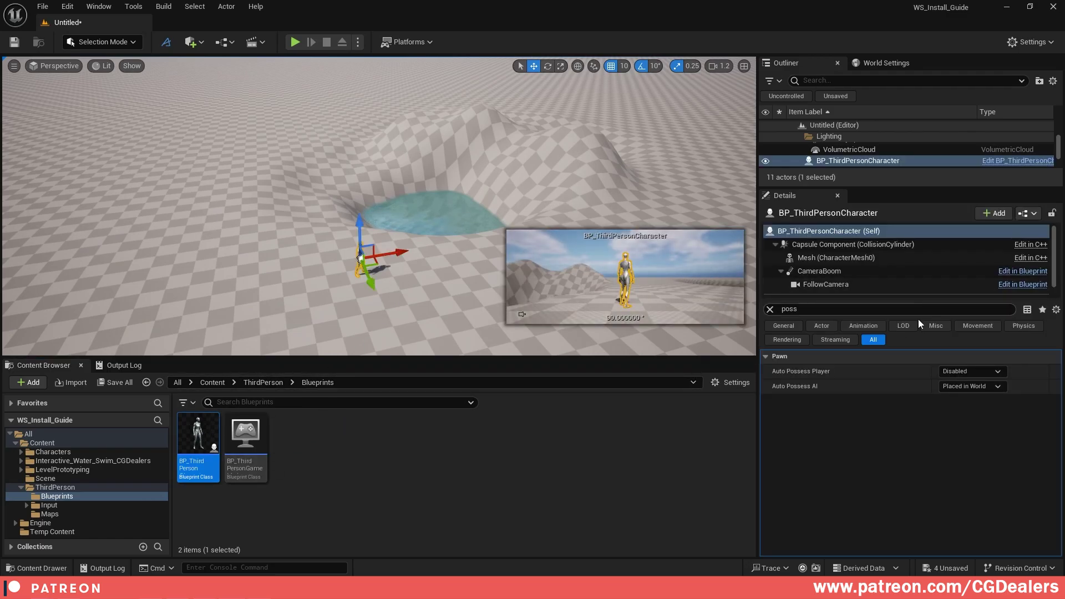
Set the placed character's Auto Possess Player to Player 0 and clear the property search
click(970, 371)
click(959, 394)
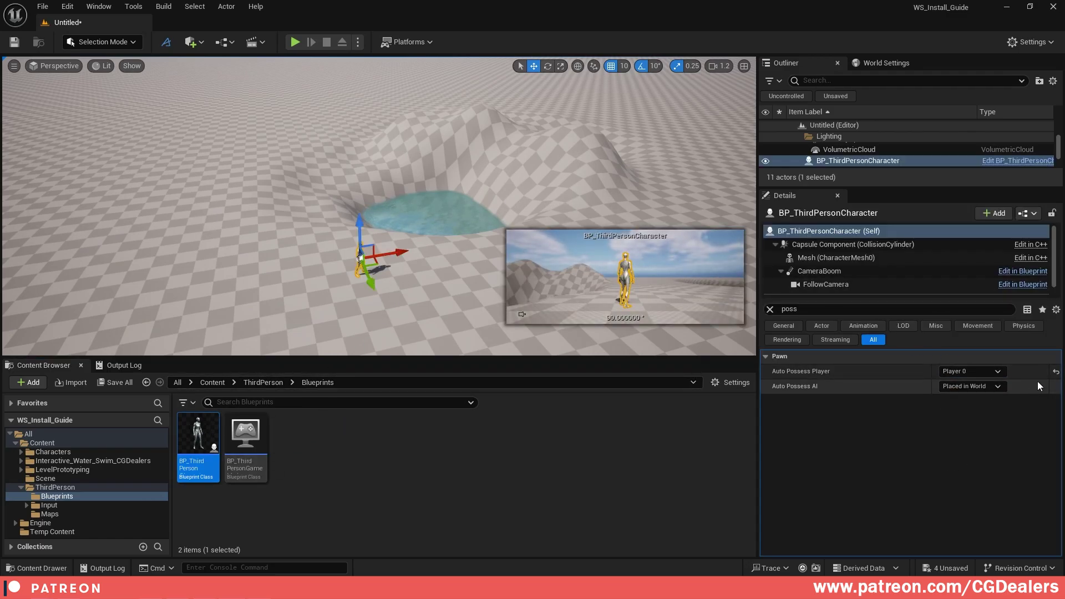
right_drag(610, 333, 562, 345)
click(770, 309)
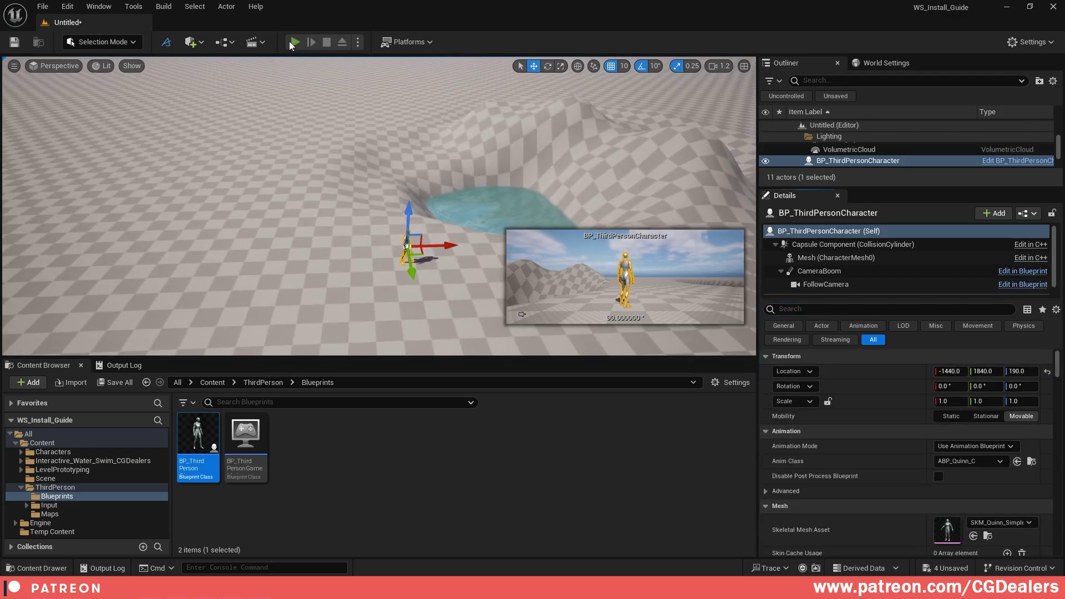
Play-test the placed character by moving it into the water basin and back out, and end the session
click(290, 43)
key(w)
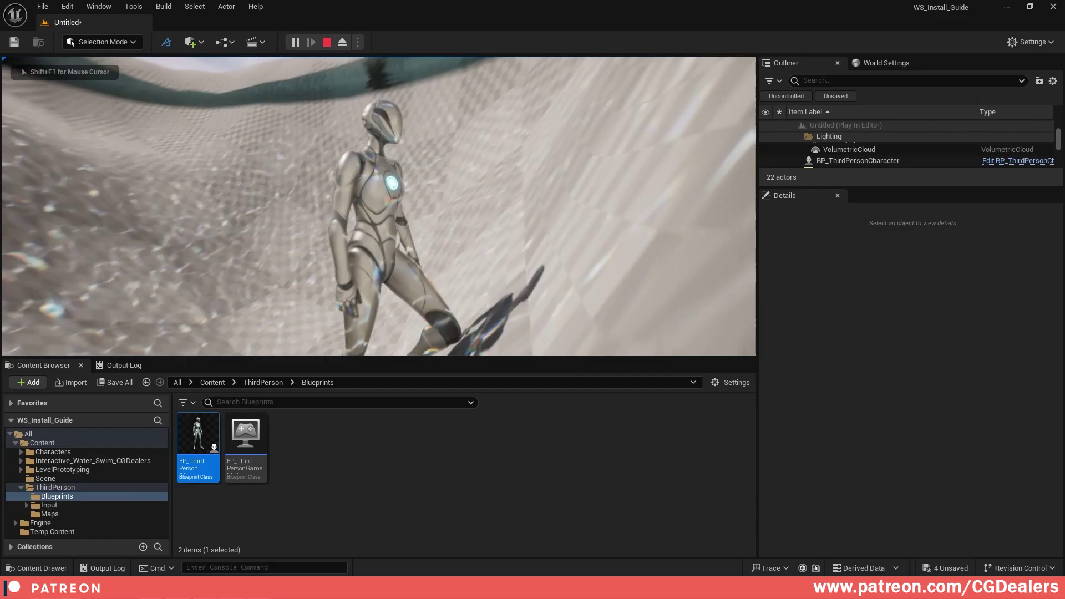
key(w)
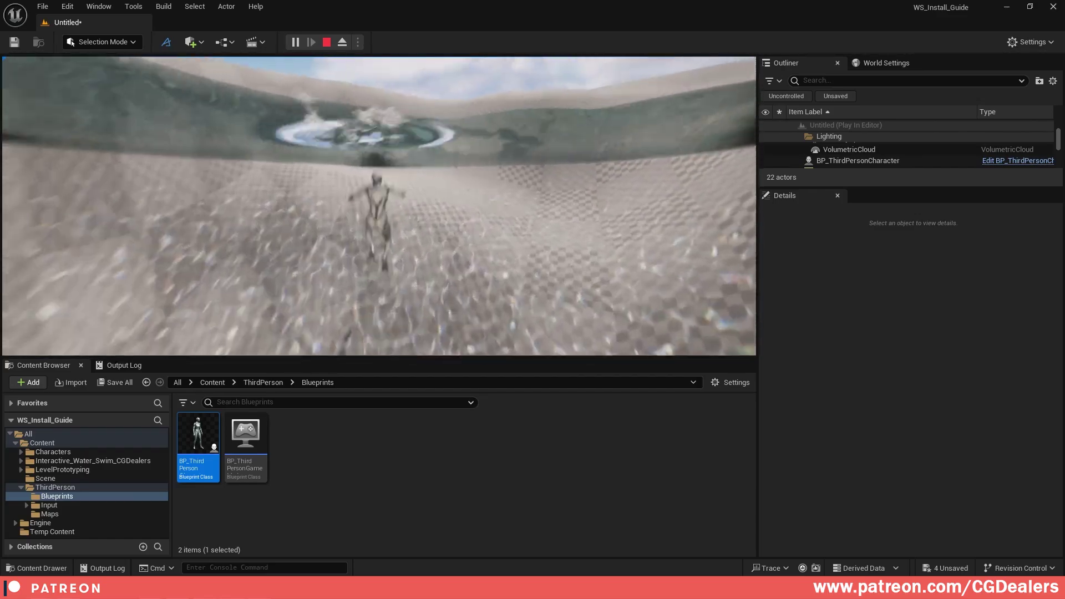
key(w)
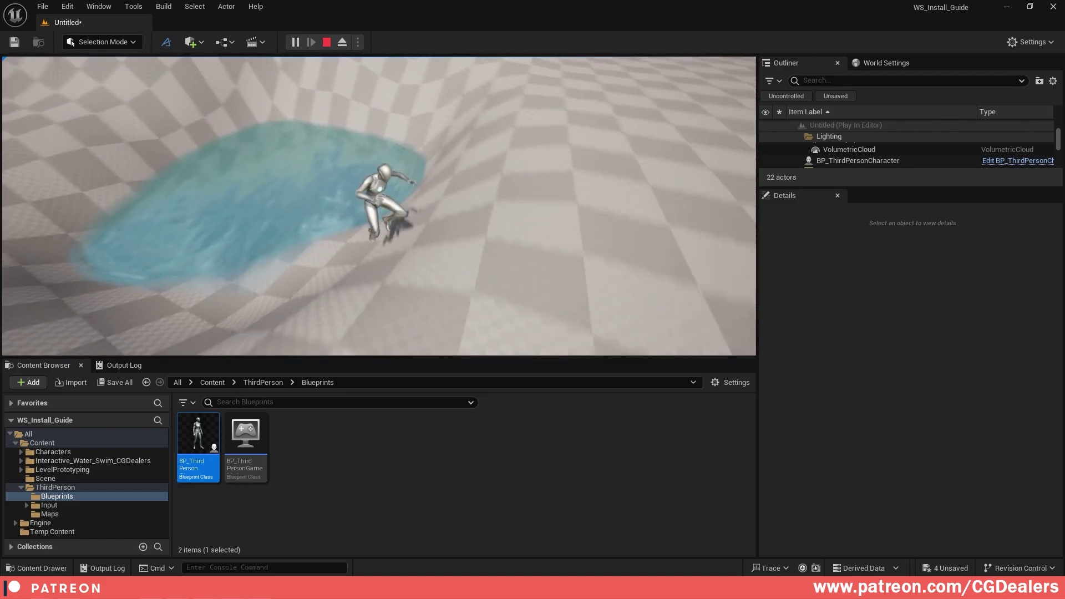
key(Escape)
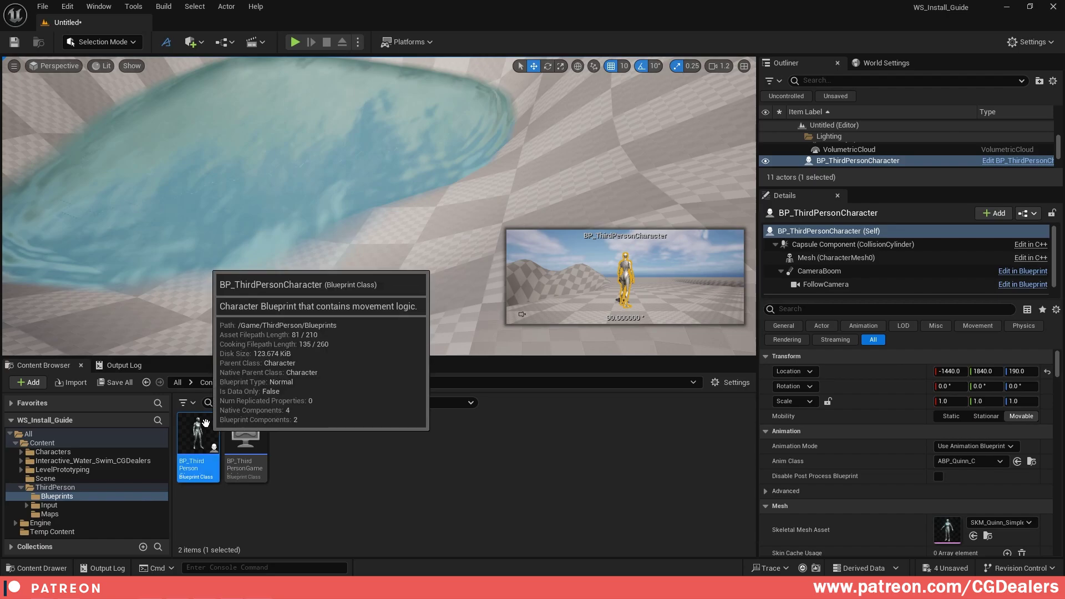
Delete the Camera Input, Movement Input and Jump Input node groups from the Event Graph of BP_ThirdPersonCharacter
double_click(205, 428)
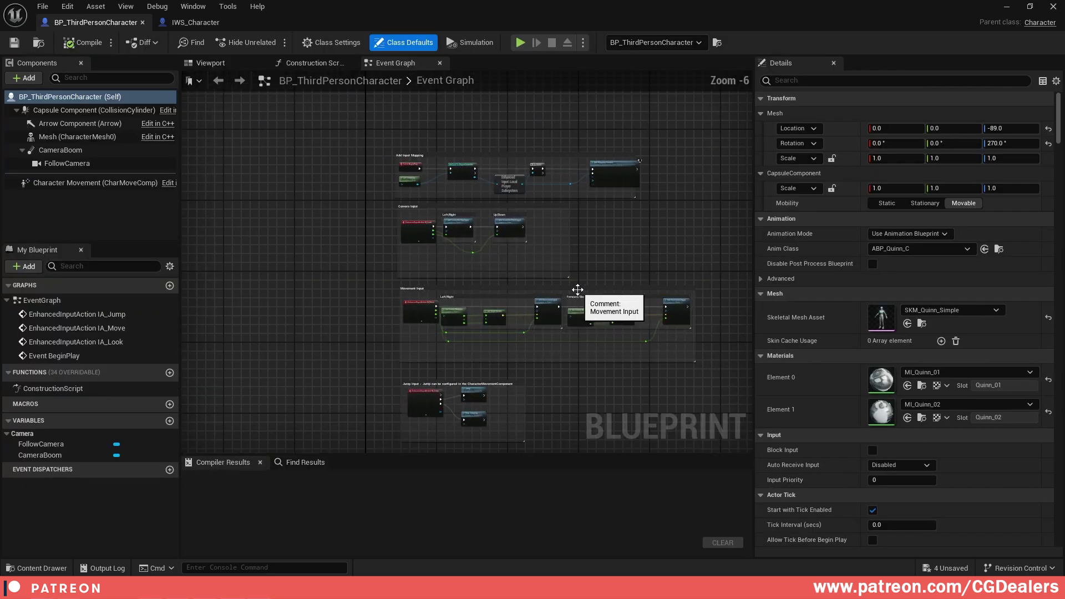
scroll(578, 285, up, 1)
mouse_move(580, 282)
right_down()
mouse_move(502, 214)
mouse_move(571, 265)
right_up()
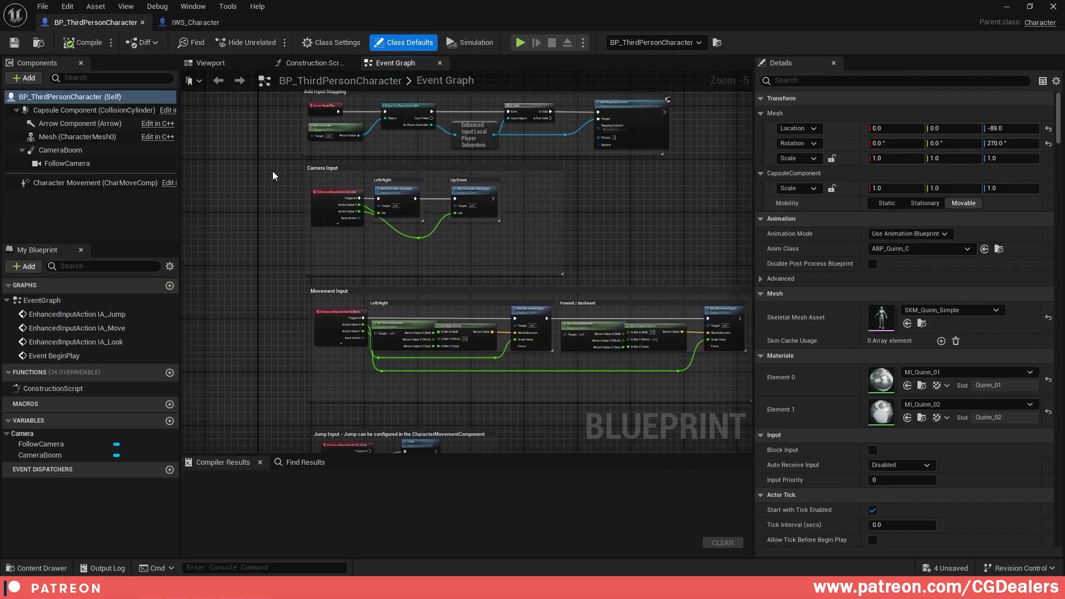
right_drag(255, 243, 258, 221)
drag(274, 134, 694, 360)
key(Delete)
right_drag(435, 147, 466, 210)
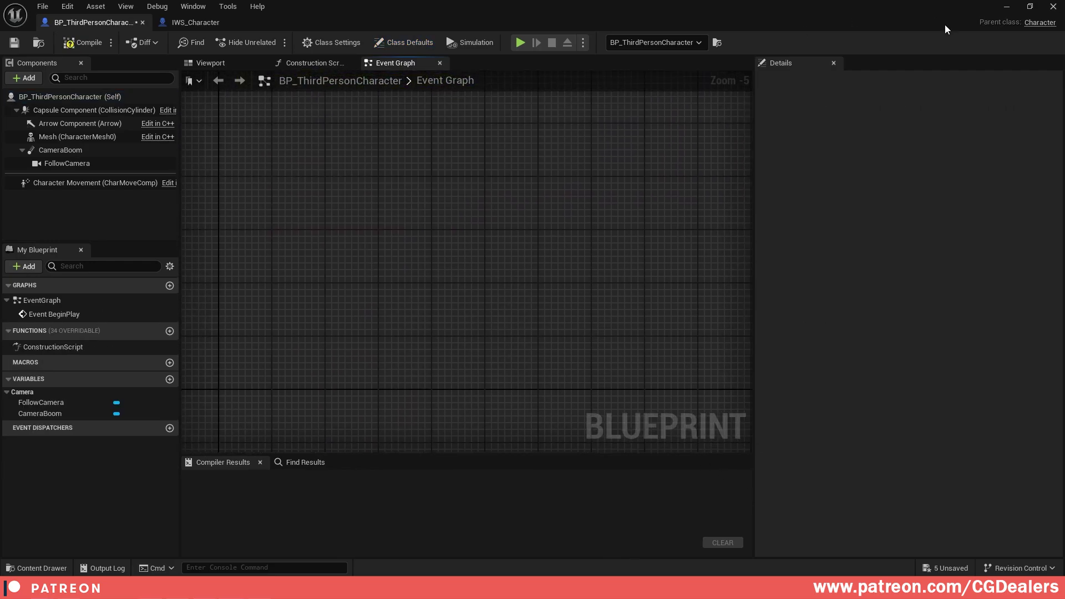
Copy the IA_Look, IA_Move and IA_Jump node groups from the IWS_Character Event Graph
click(1029, 8)
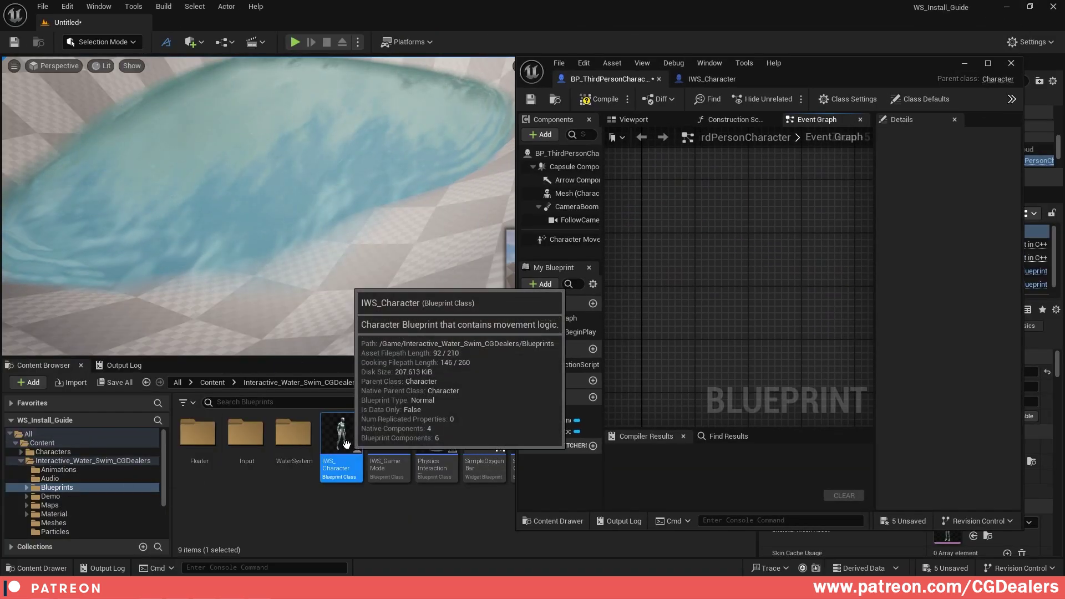
click(727, 79)
click(987, 63)
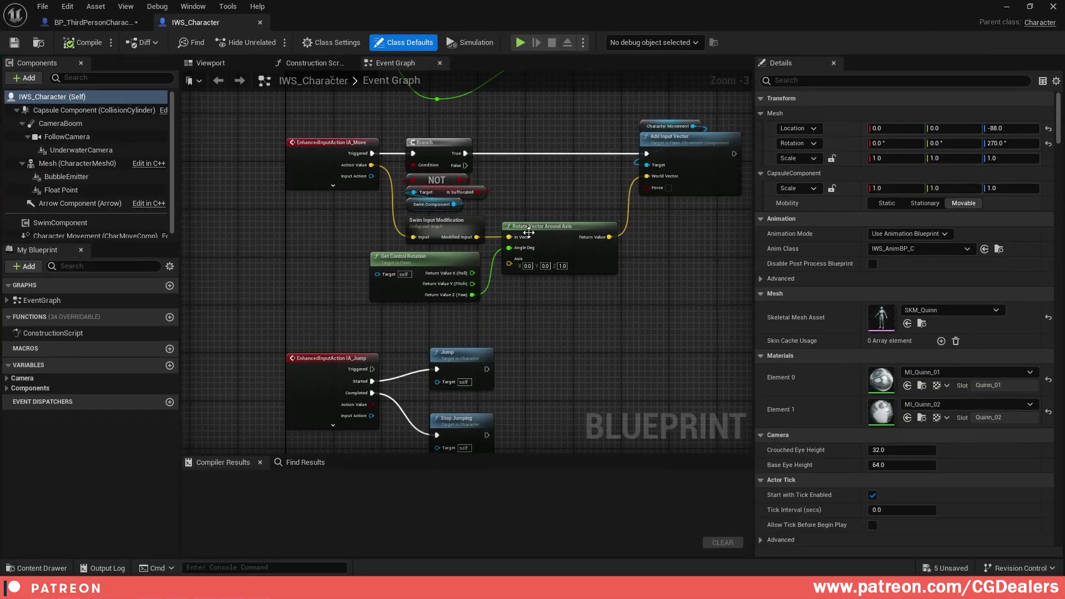
scroll(519, 237, down, 3)
scroll(519, 237, up, 2)
right_drag(388, 88, 395, 172)
scroll(395, 175, up, 2)
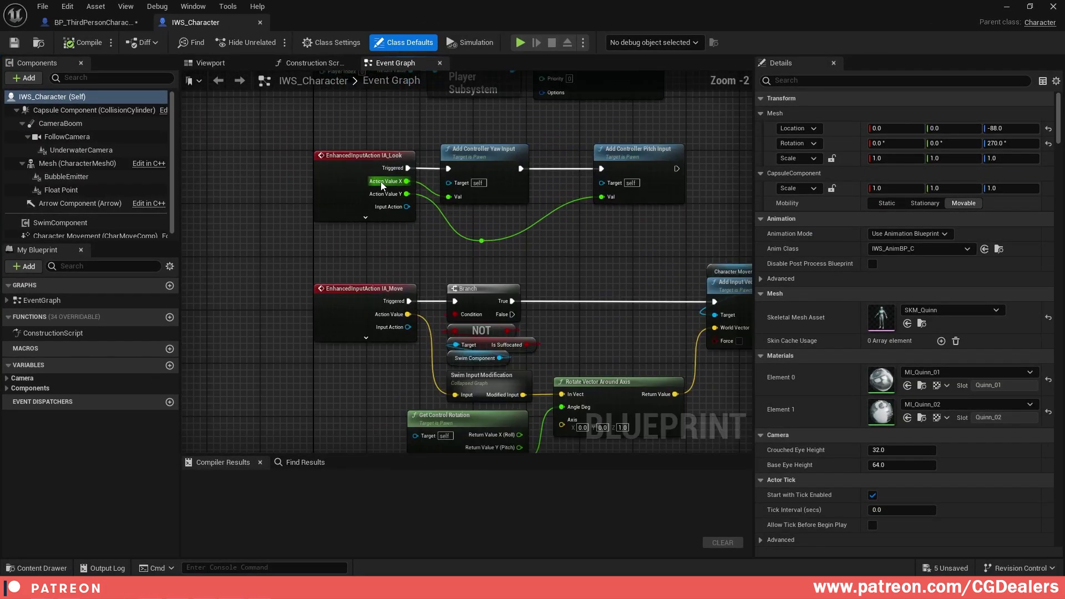
scroll(381, 183, up, 1)
right_drag(439, 357, 441, 149)
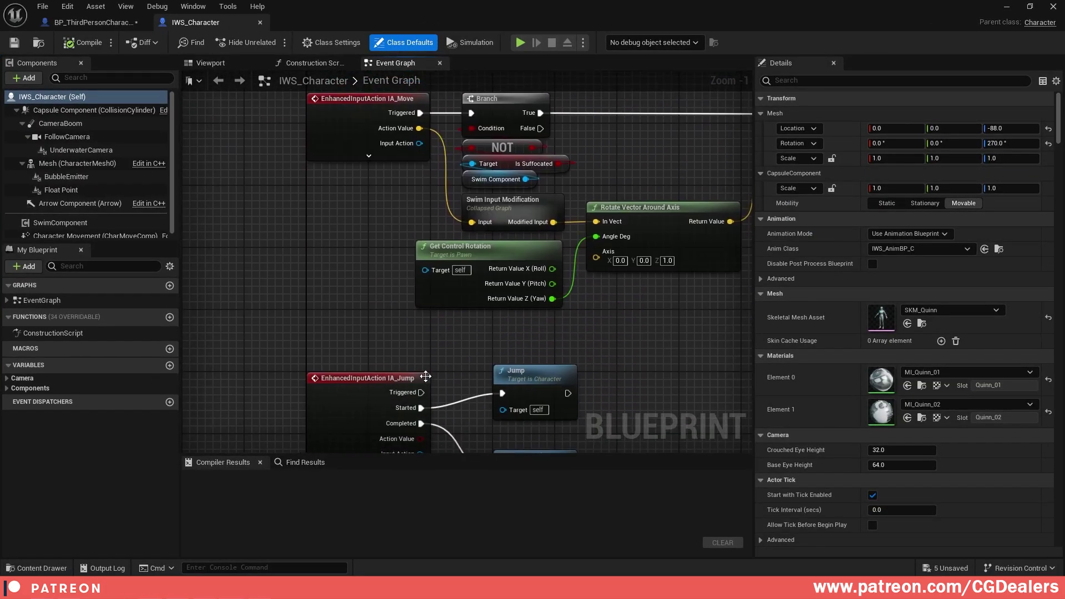
scroll(430, 373, down, 4)
drag(680, 185, 367, 431)
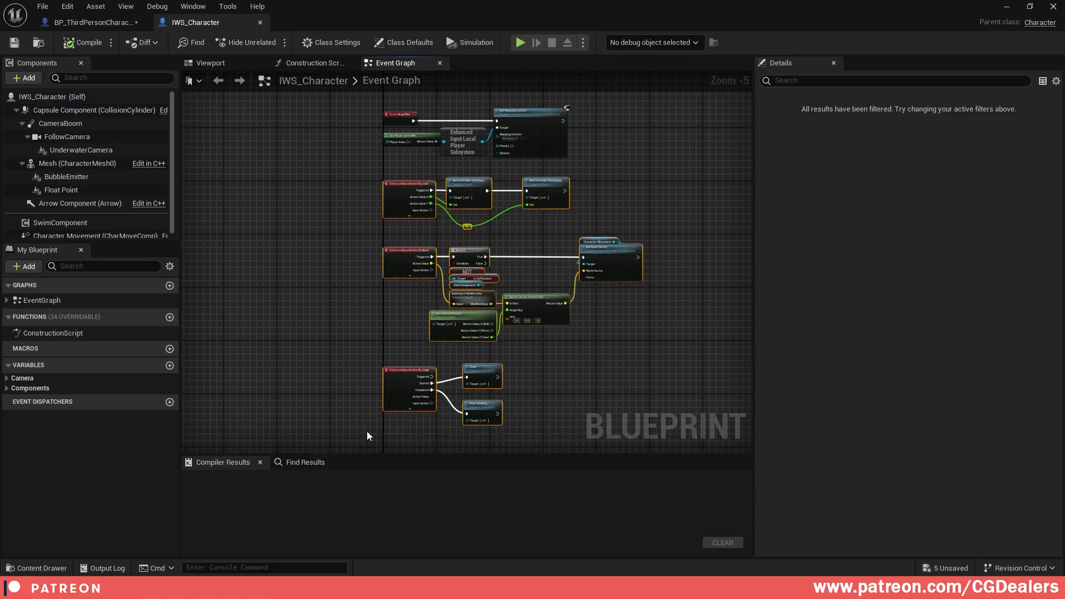
key(ctrl+c)
Paste the copied look, move and jump nodes into the BP_ThirdPersonCharacter Event Graph, below the input mapping nodes
click(92, 22)
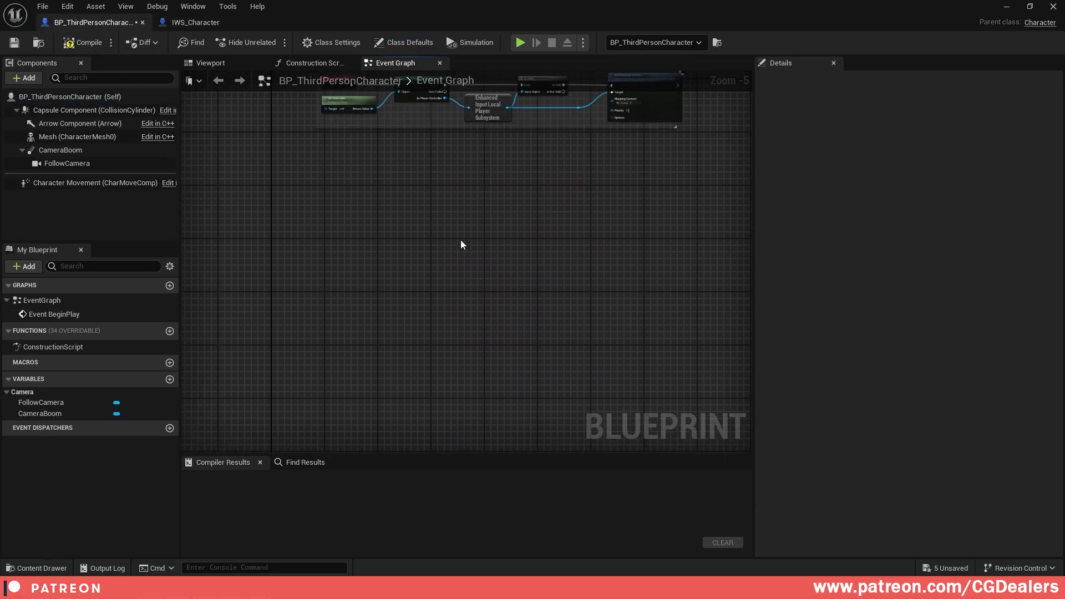
key(ctrl+v)
drag(405, 151, 338, 169)
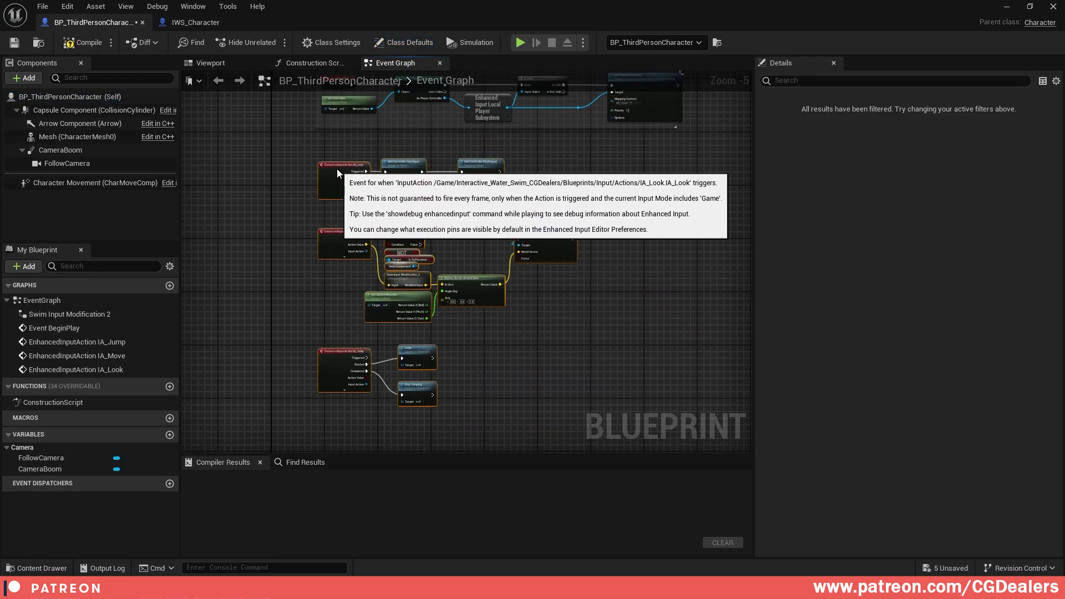
click(631, 142)
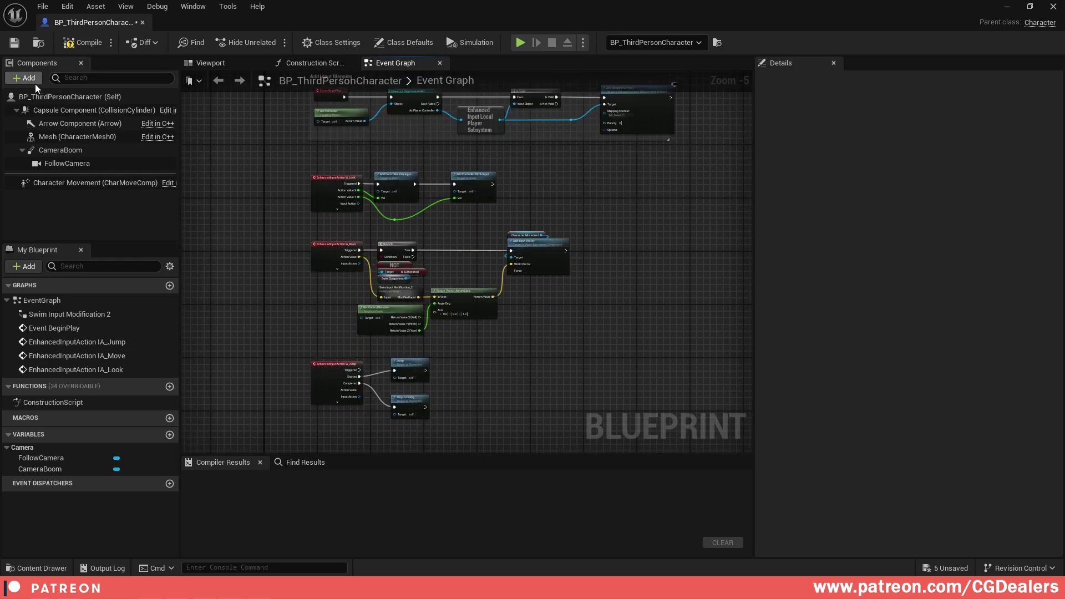
Add a Swim Component to BP_ThirdPersonCharacter
click(28, 77)
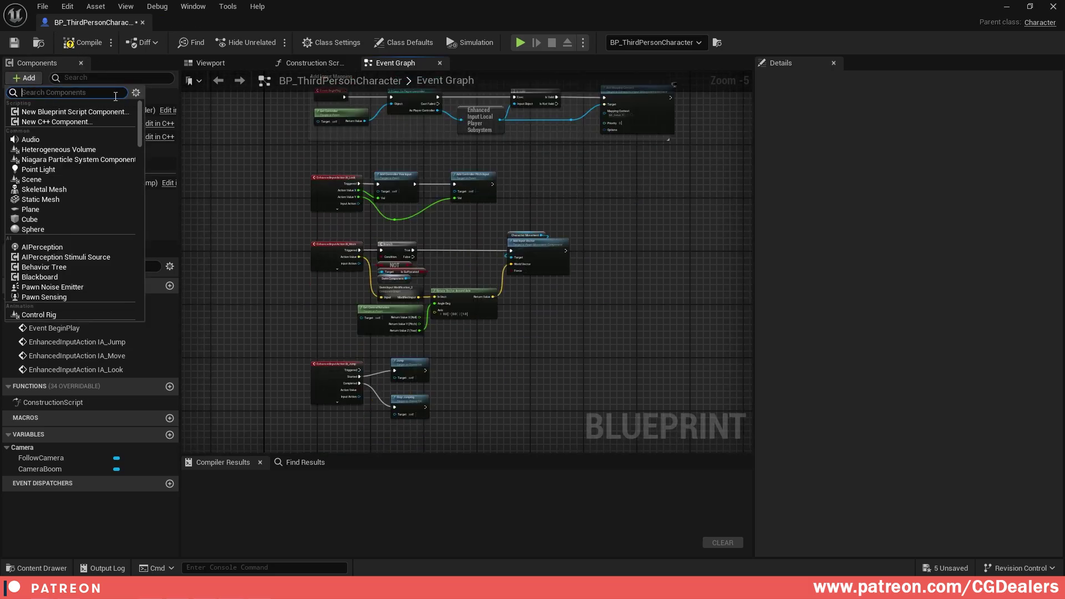
text(swim)
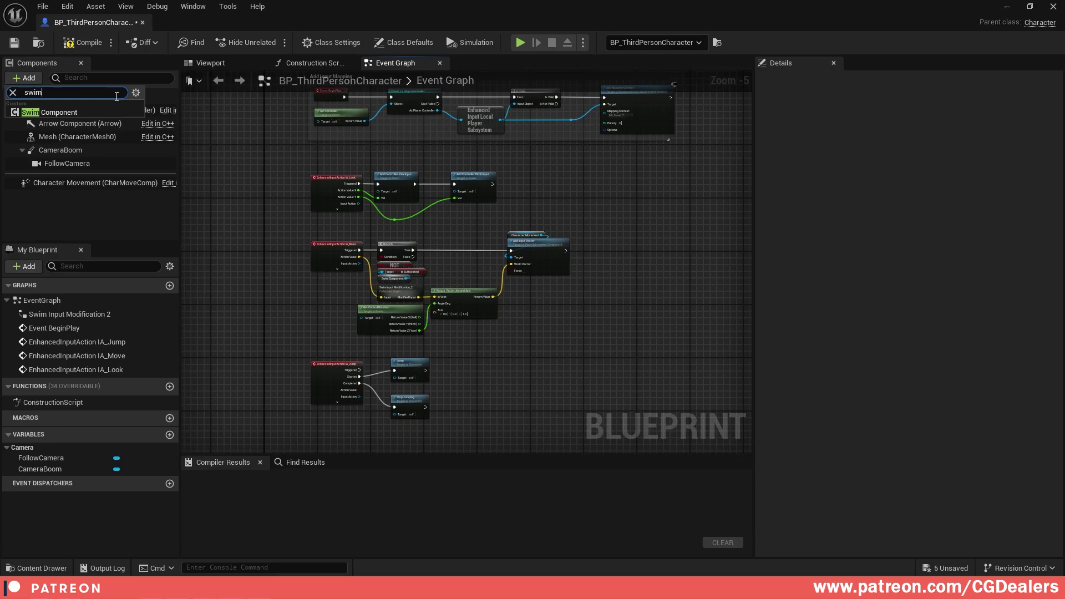
click(82, 111)
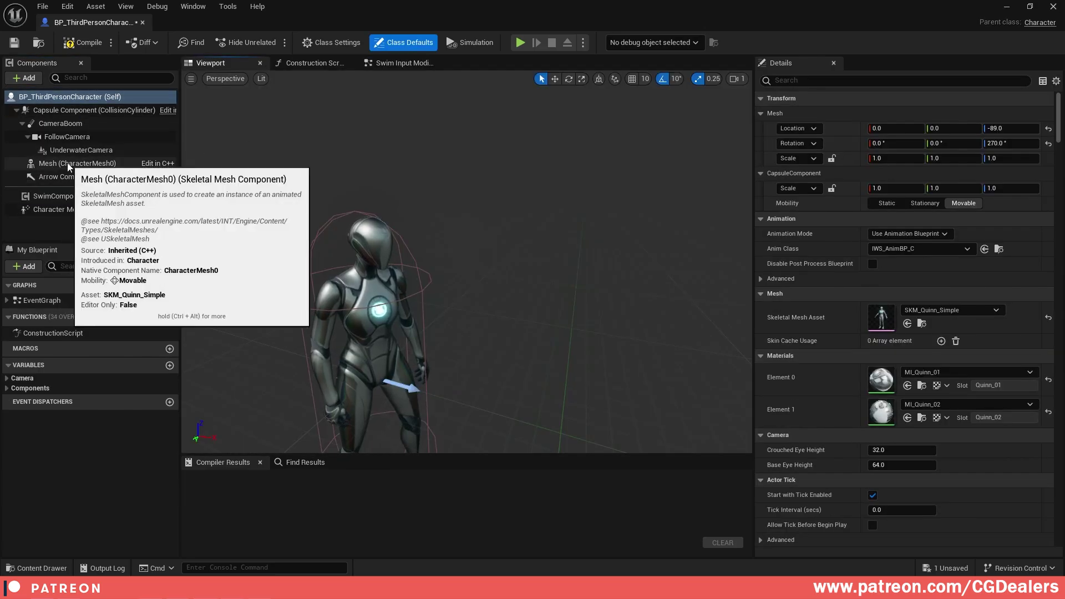
Add a Scene component under the character's Mesh and name it Float Point
click(69, 164)
click(25, 78)
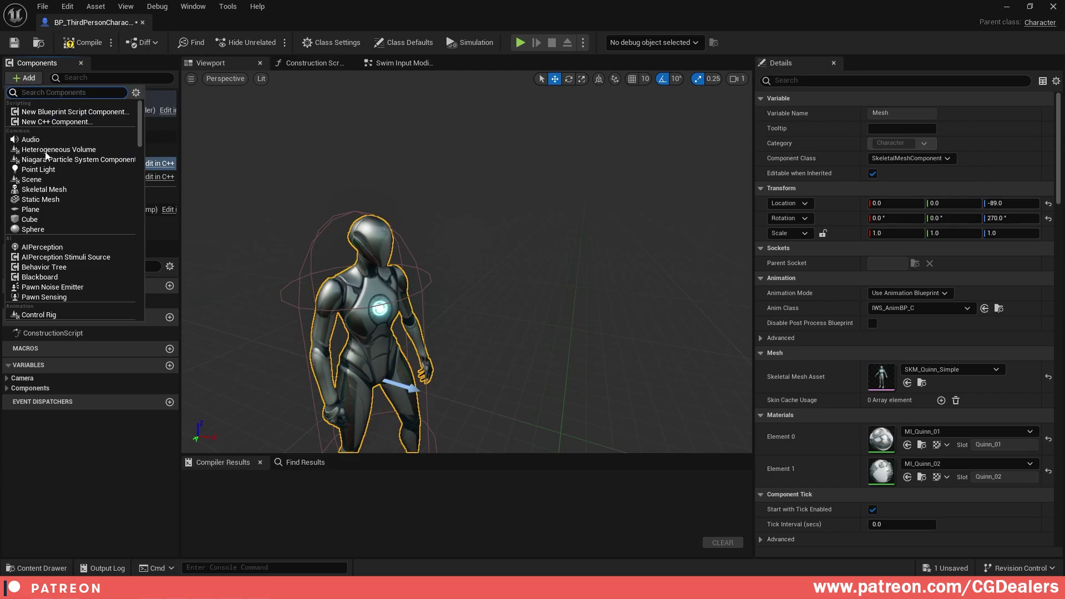
click(61, 179)
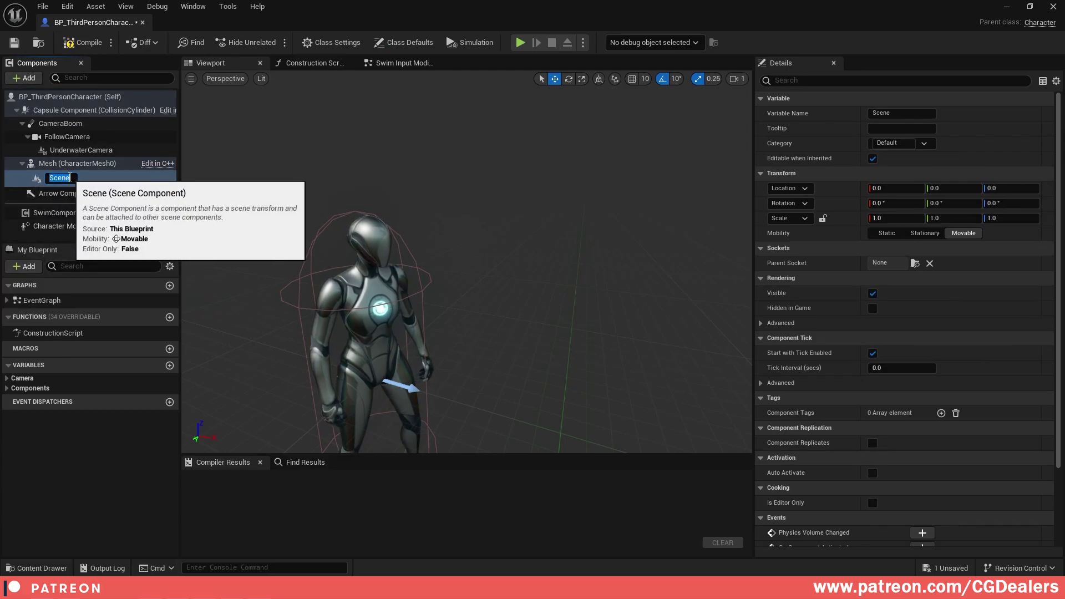
text(Flo)
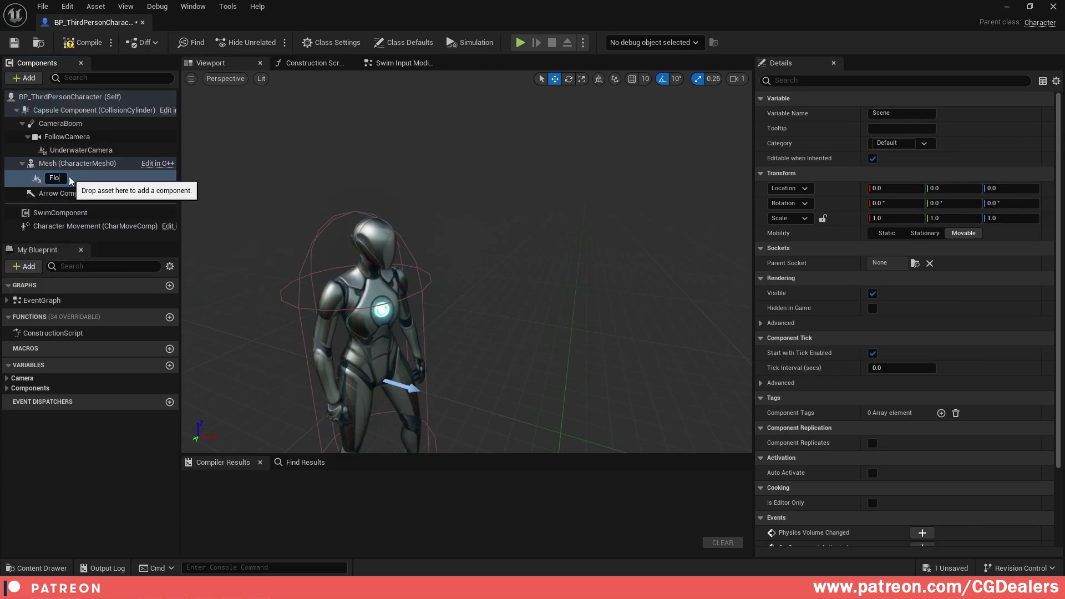
text(at Point)
key(Return)
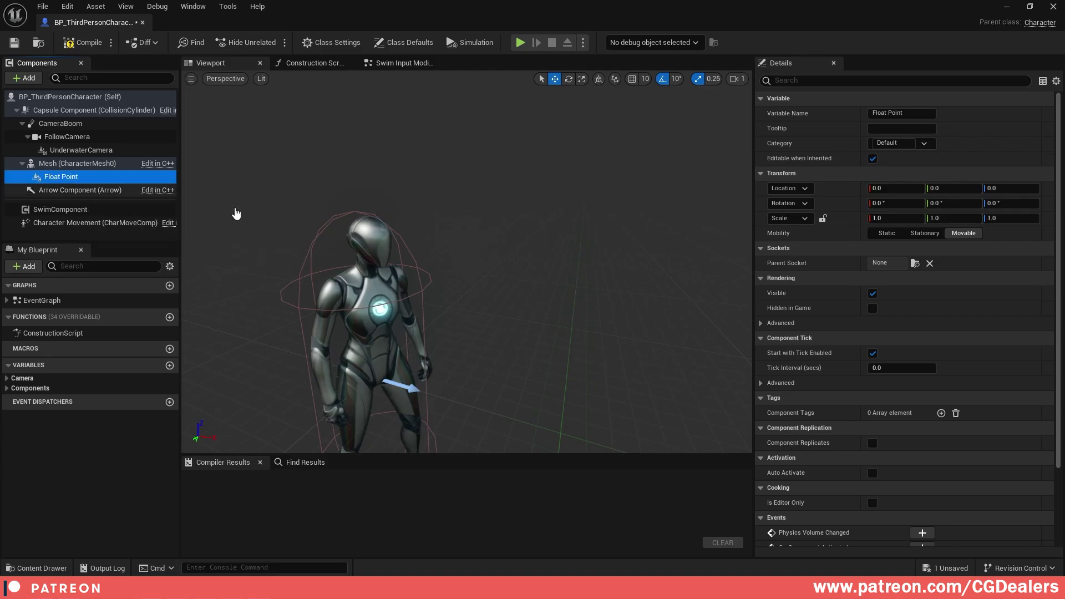
Give the Float Point component the component tag "Float Point" and clear the property search
scroll(475, 252, down, 3)
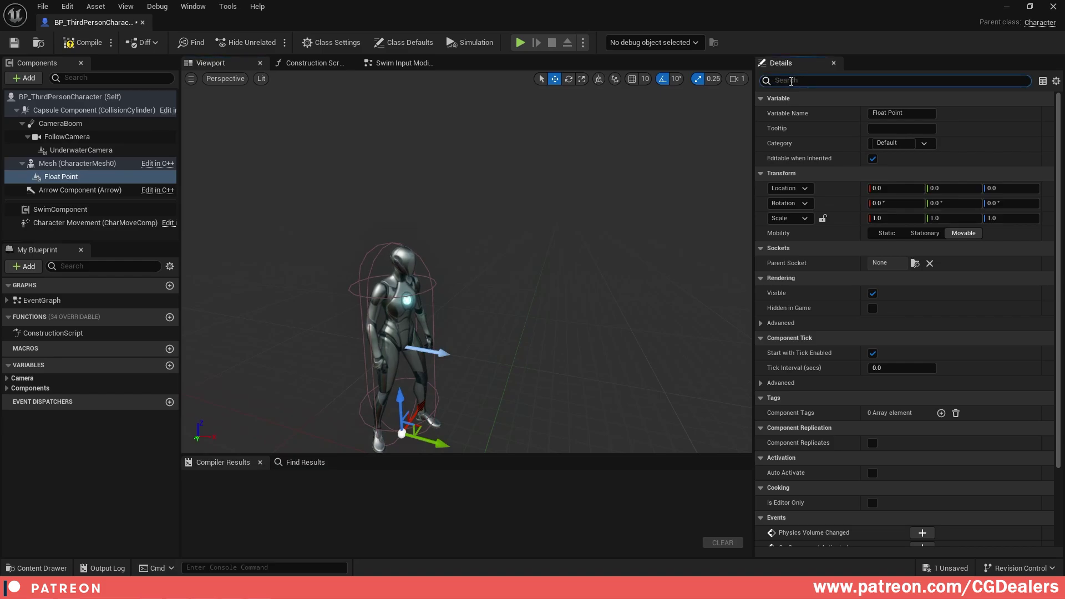
click(944, 114)
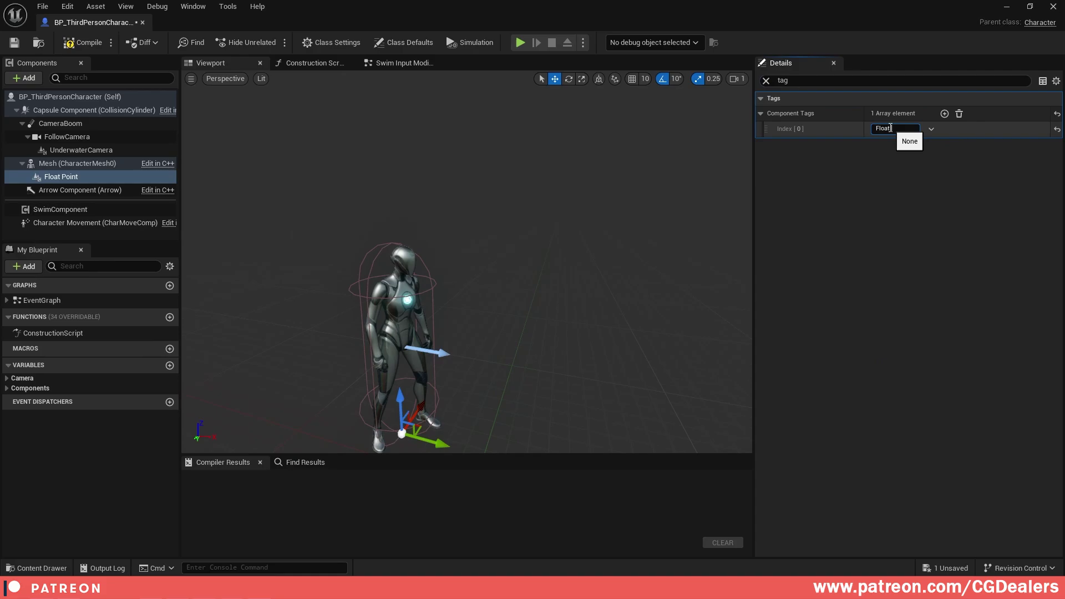
click(890, 128)
text(Float Point)
key(Return)
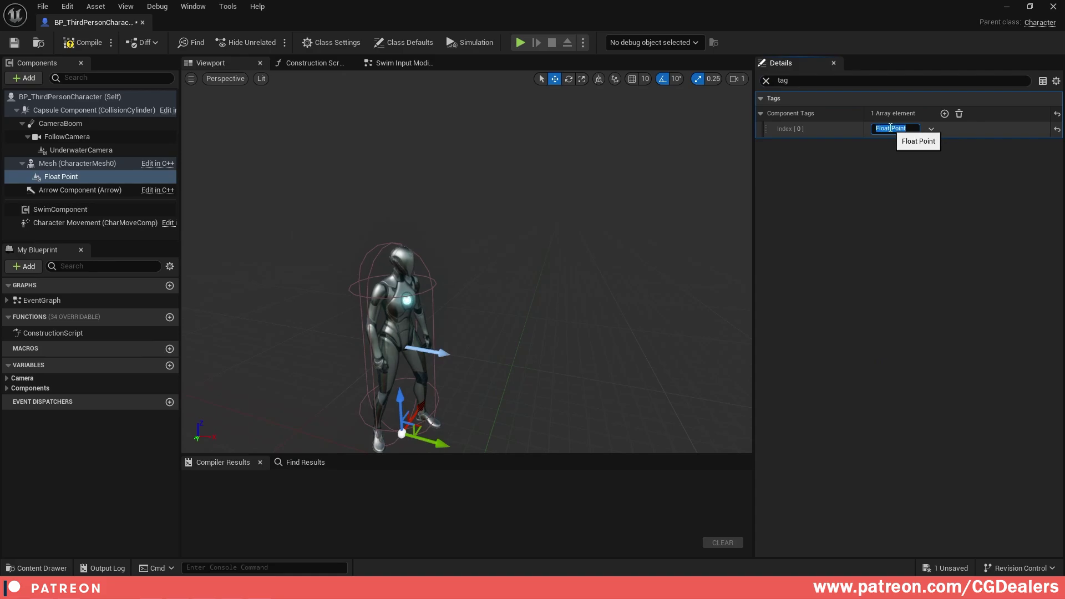
click(767, 81)
click(766, 81)
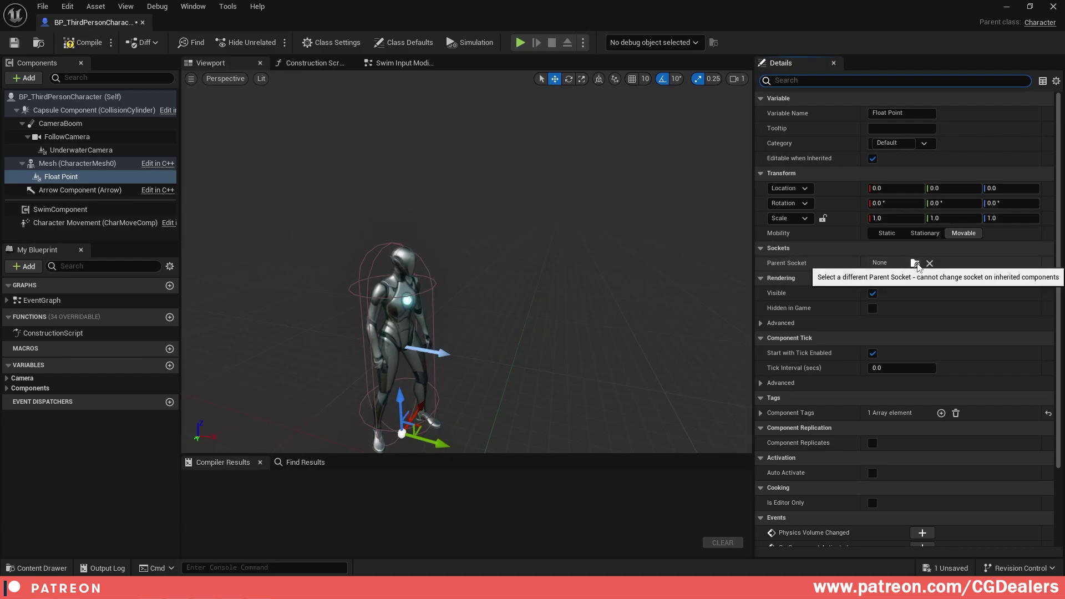
Attach Float Point to the neck_01 parent socket and nudge its location to about 2.34, 0.06, -1.49
click(914, 263)
click(951, 417)
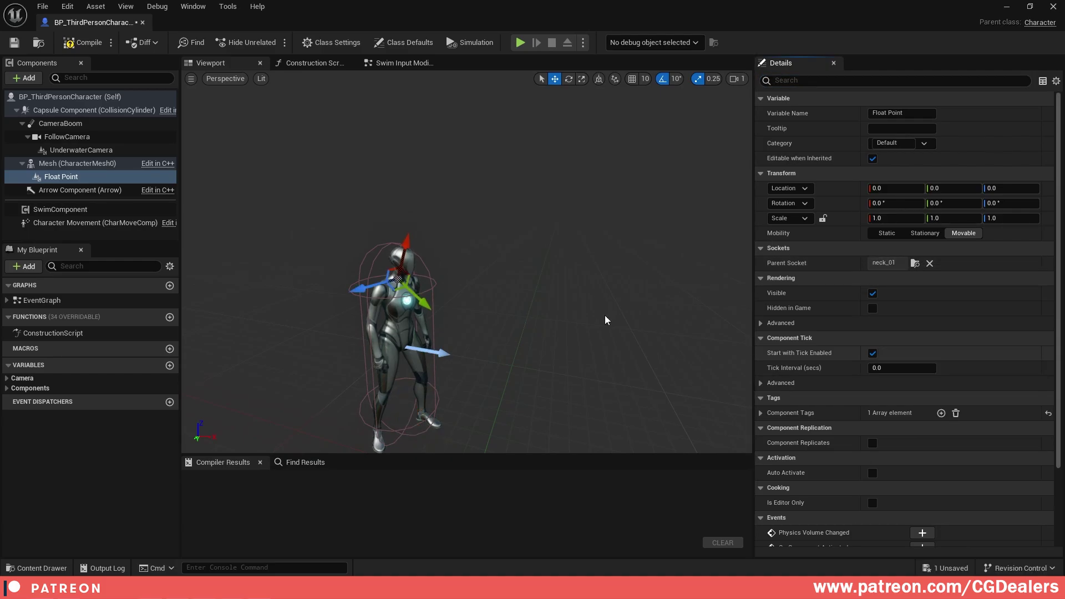
key(f)
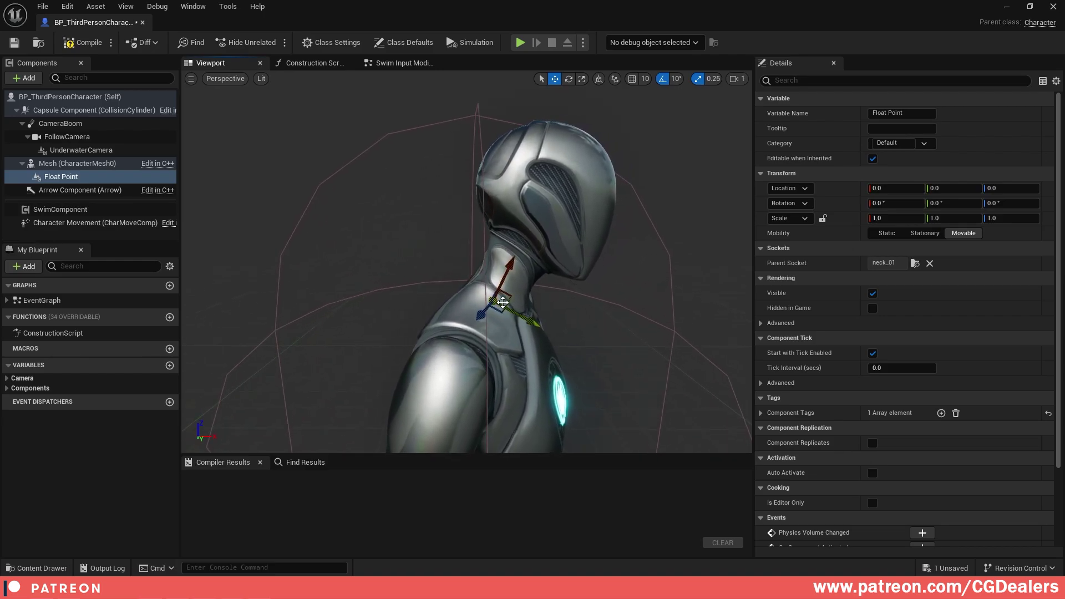
scroll(503, 302, down, 2)
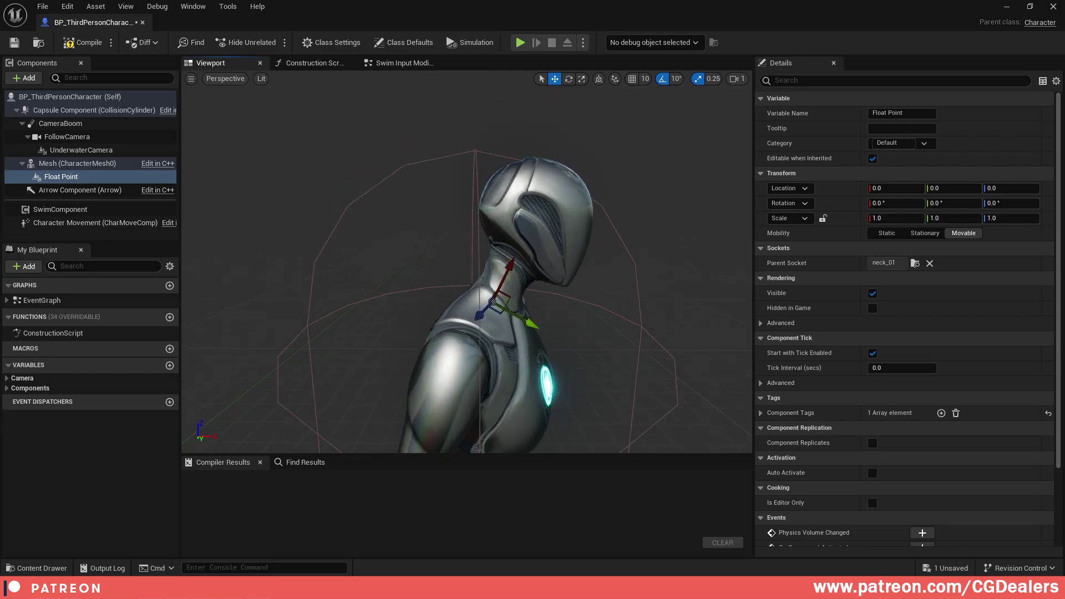
scroll(509, 261, down, 3)
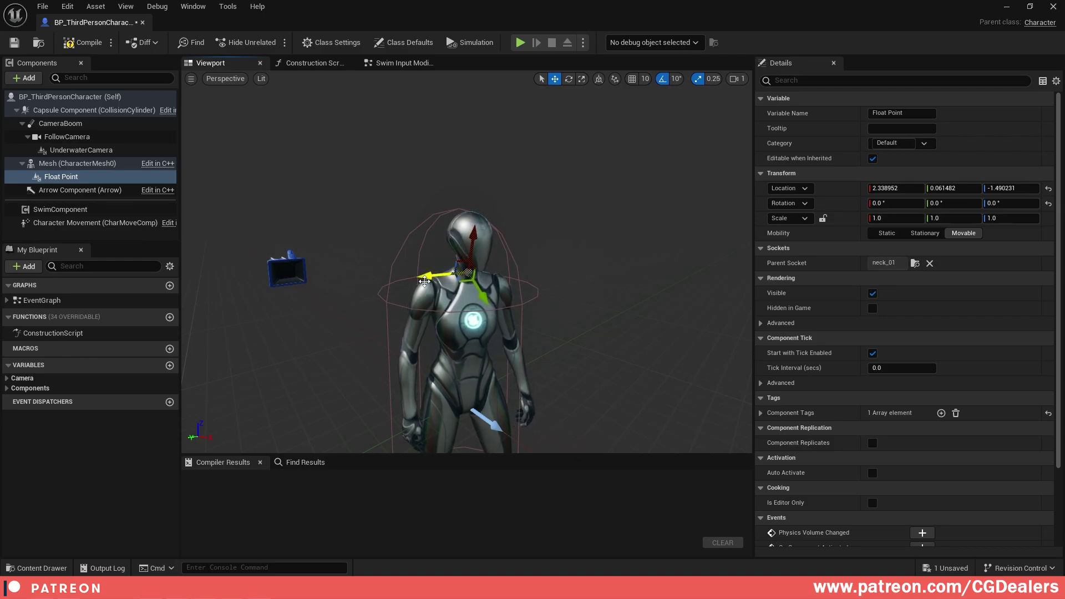
Add a Niagara Particle System component under the character's Mesh and name it Bubble Emitter
click(83, 163)
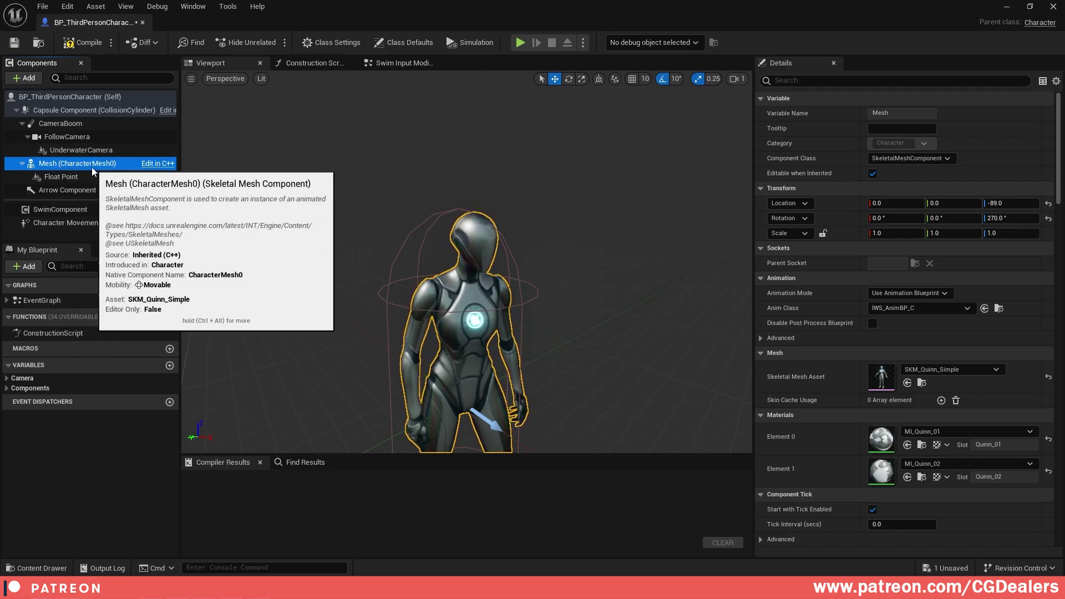
click(28, 80)
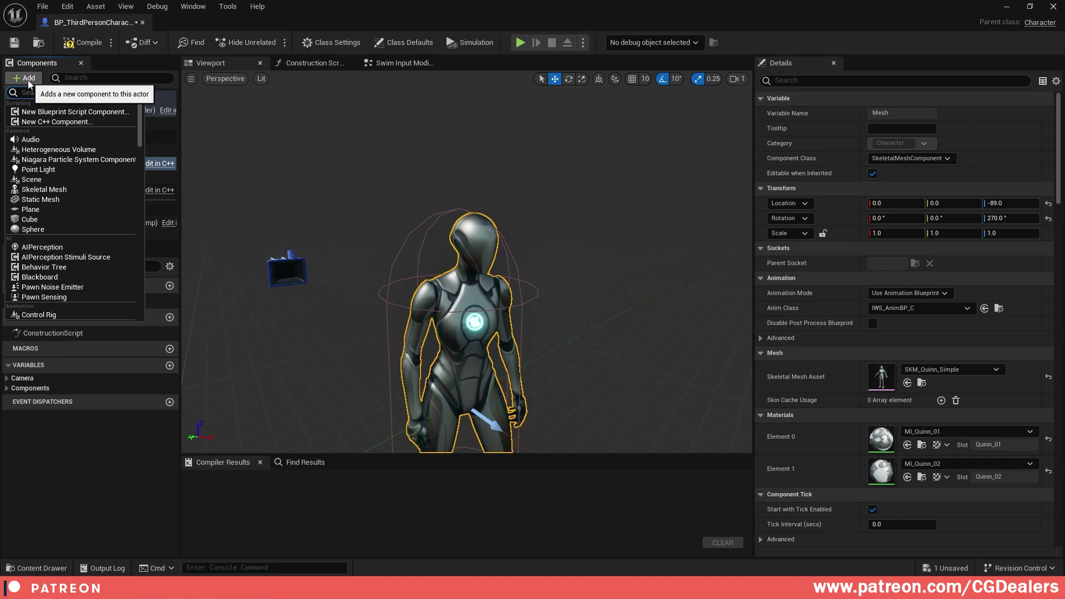
click(91, 160)
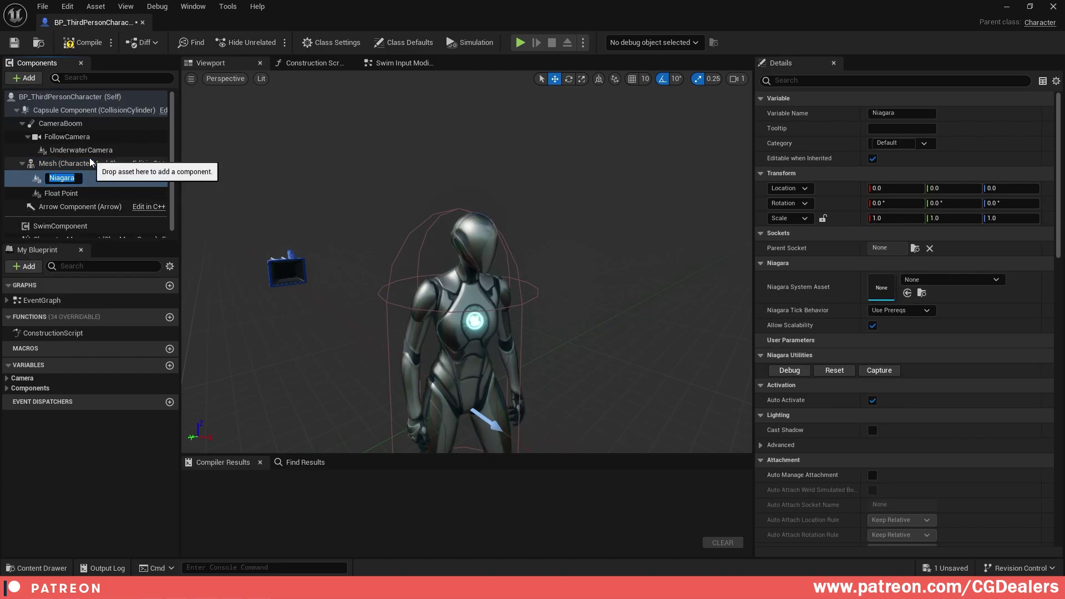
text(Bubble Emitter)
key(Return)
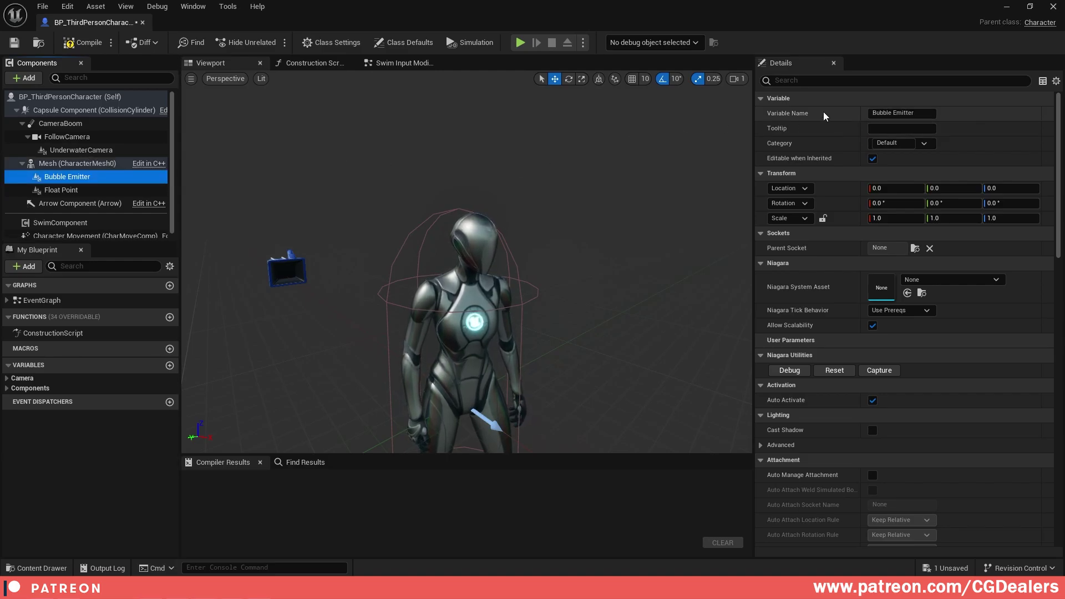
Give the Bubble Emitter component the component tag "Bubble Emitter" and clear the property search
click(805, 79)
text(tag)
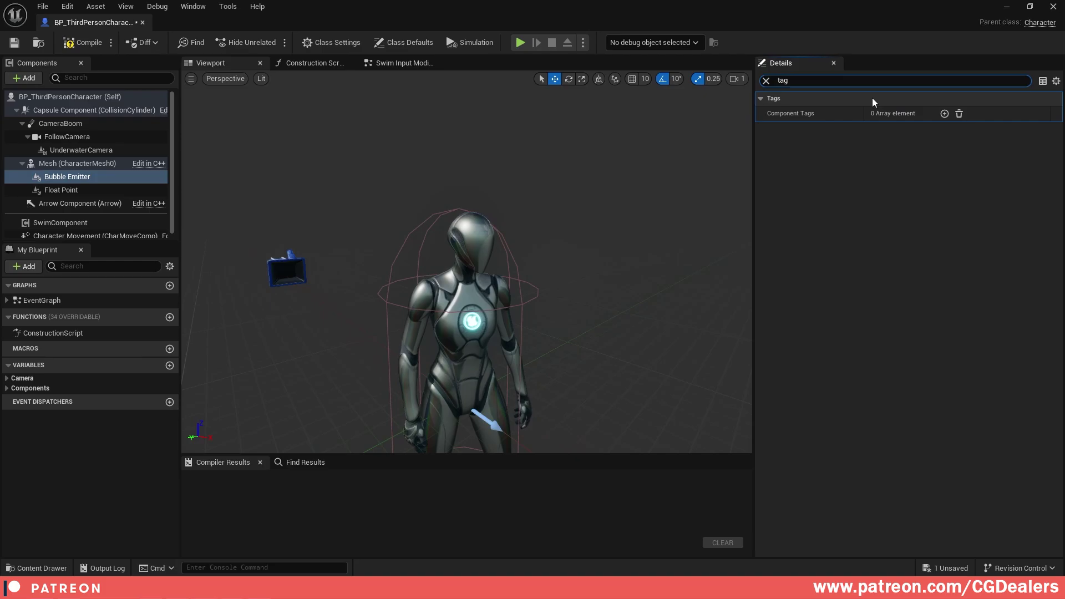
click(944, 113)
click(888, 126)
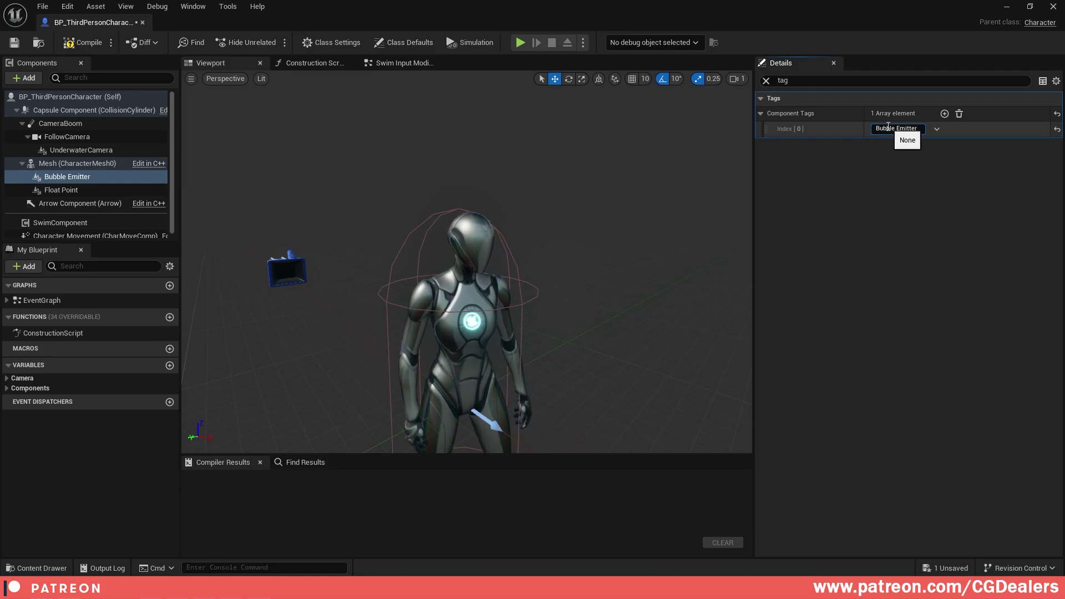
click(765, 82)
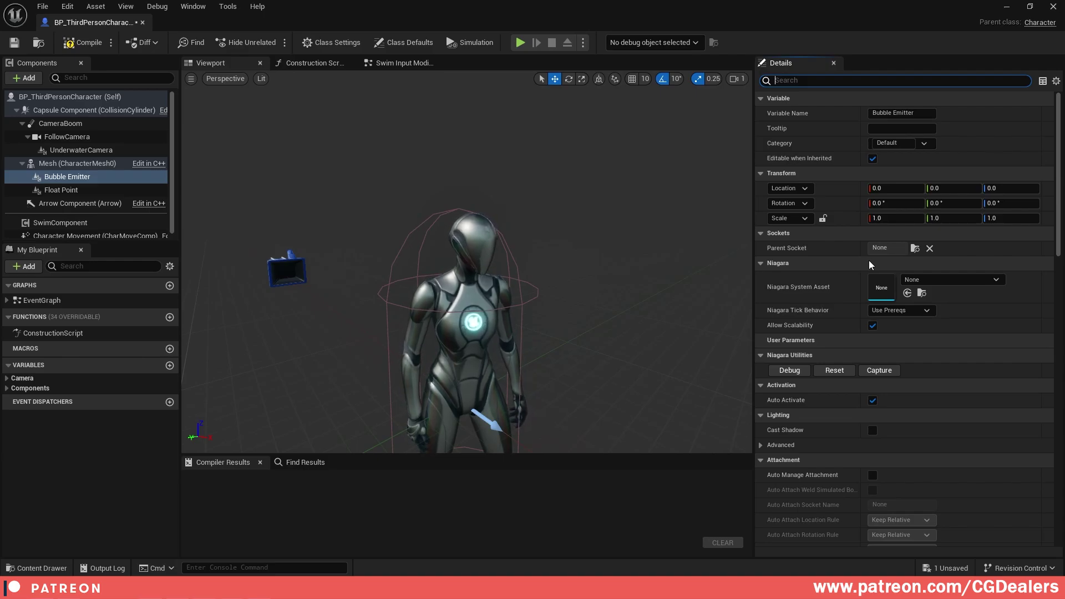
Attach Bubble Emitter to the head parent socket and assign BubbleEmitter as its Niagara System Asset
click(911, 249)
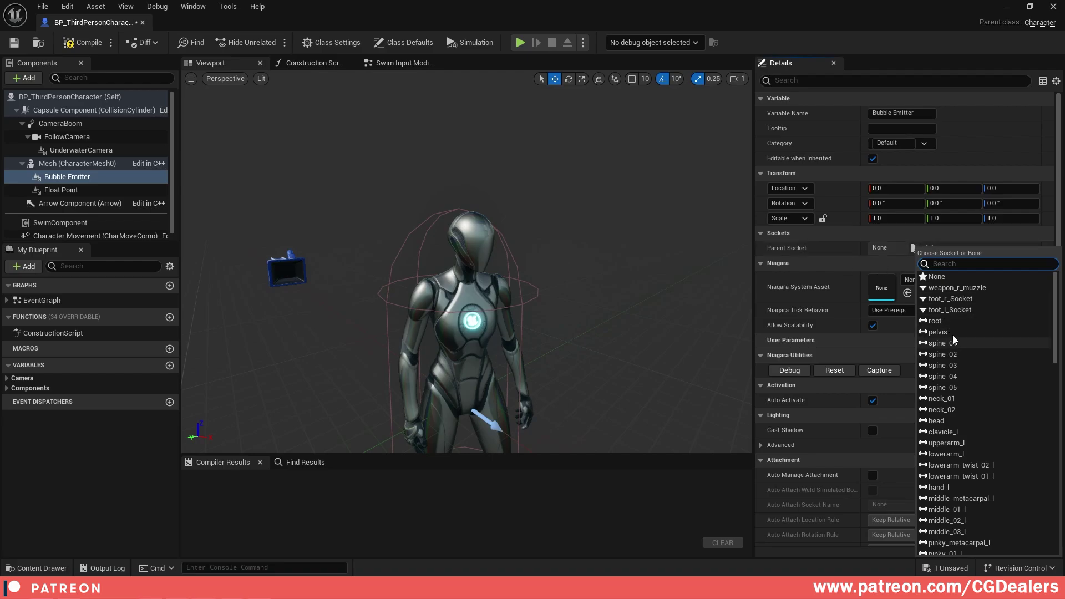
click(937, 421)
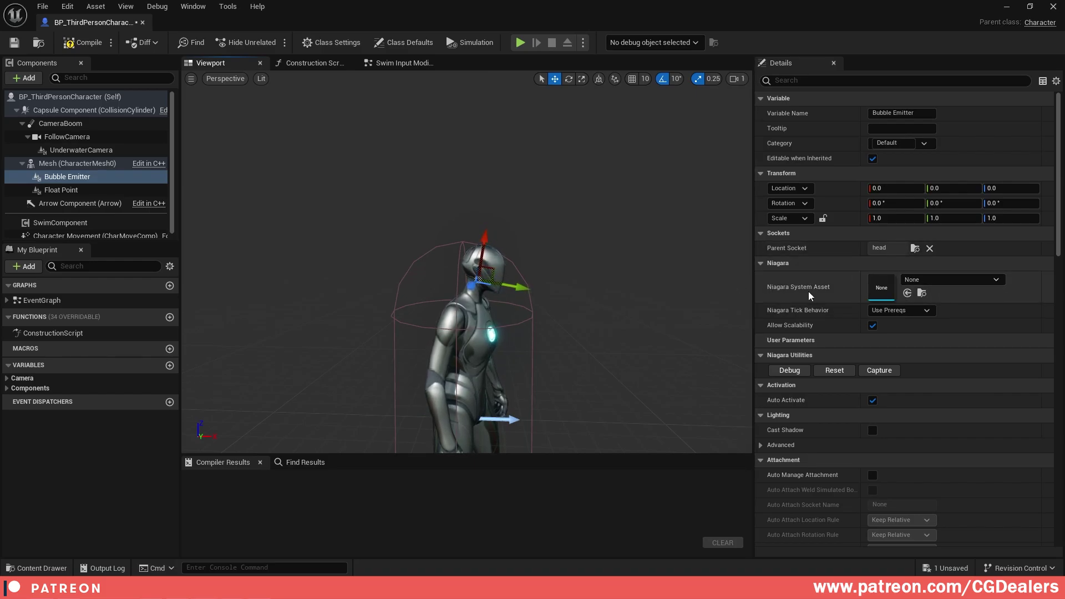
click(1001, 279)
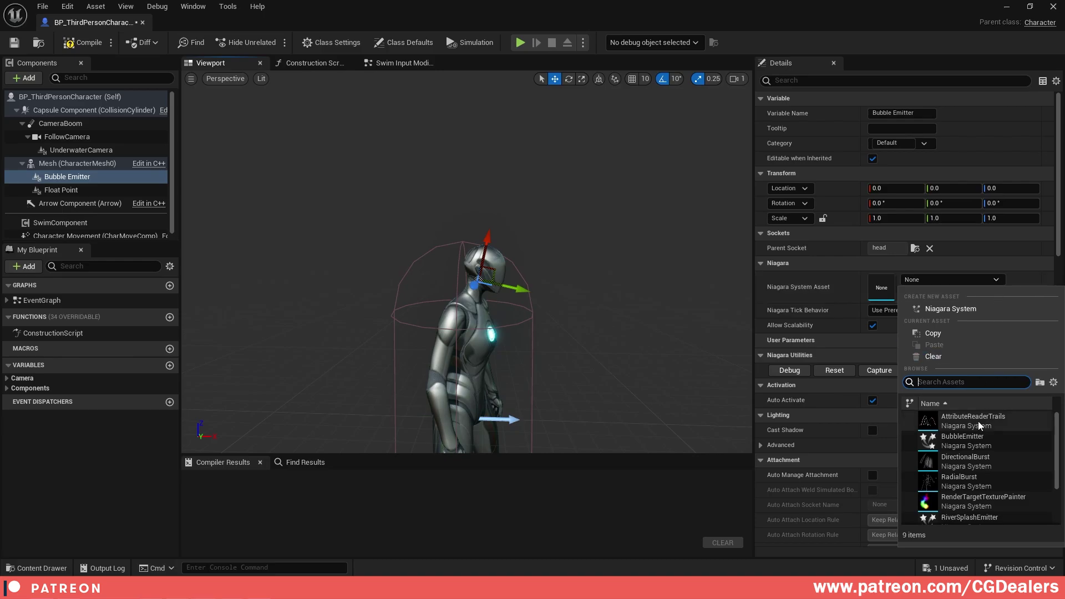
click(946, 438)
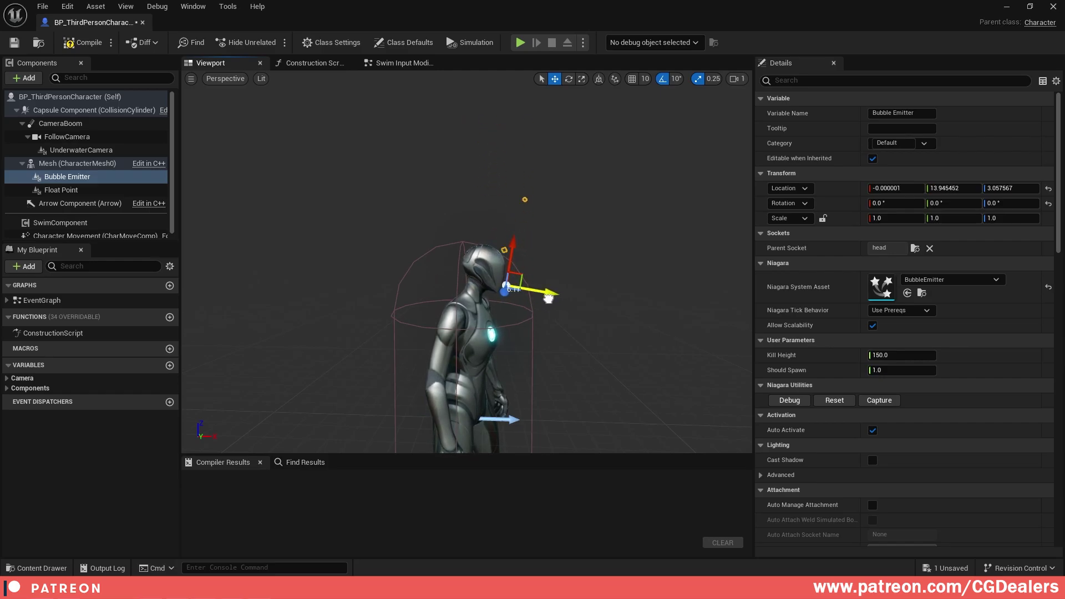
Position Bubble Emitter in front of the character's face at about 0, 12.85, -1.06 and compile the Blueprint
right_drag(613, 262, 590, 265)
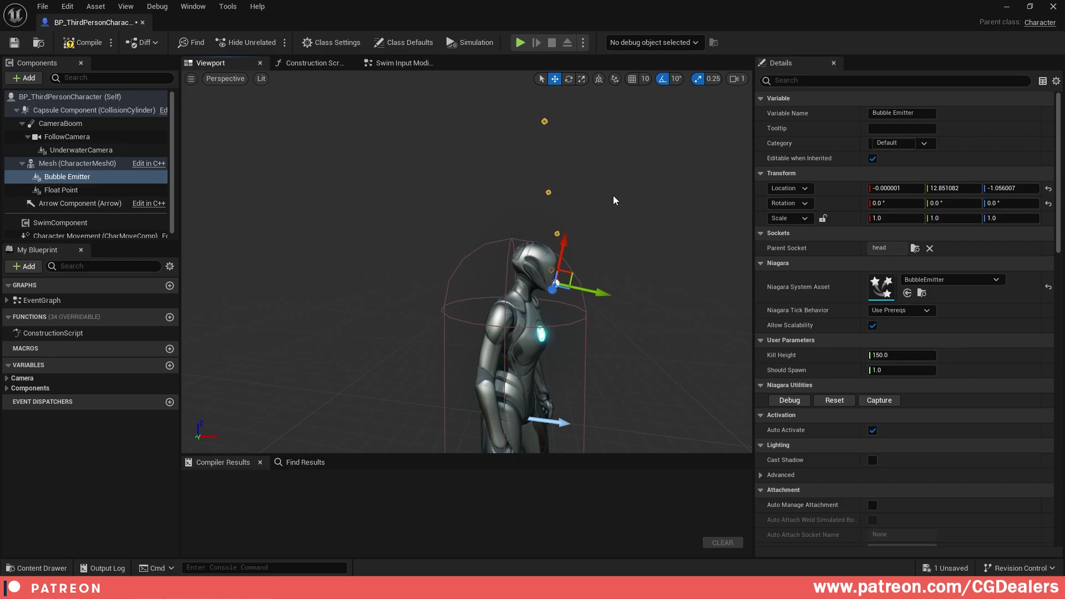
alt+drag(587, 278, 507, 223)
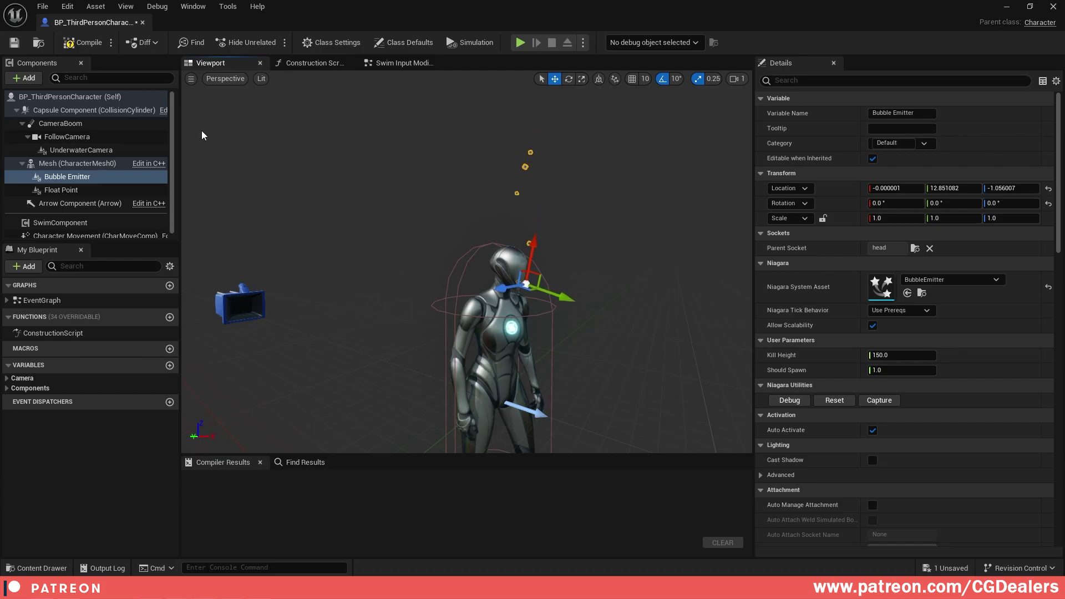
click(84, 43)
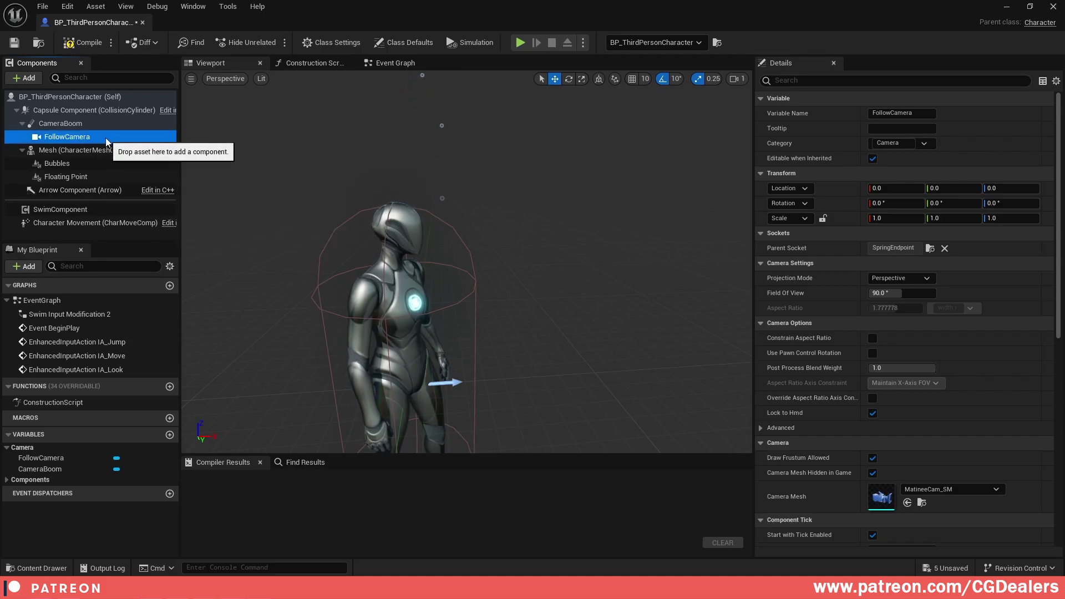
Add an UnderwaterCamera component under FollowCamera, then compile and save the character Blueprint
click(26, 78)
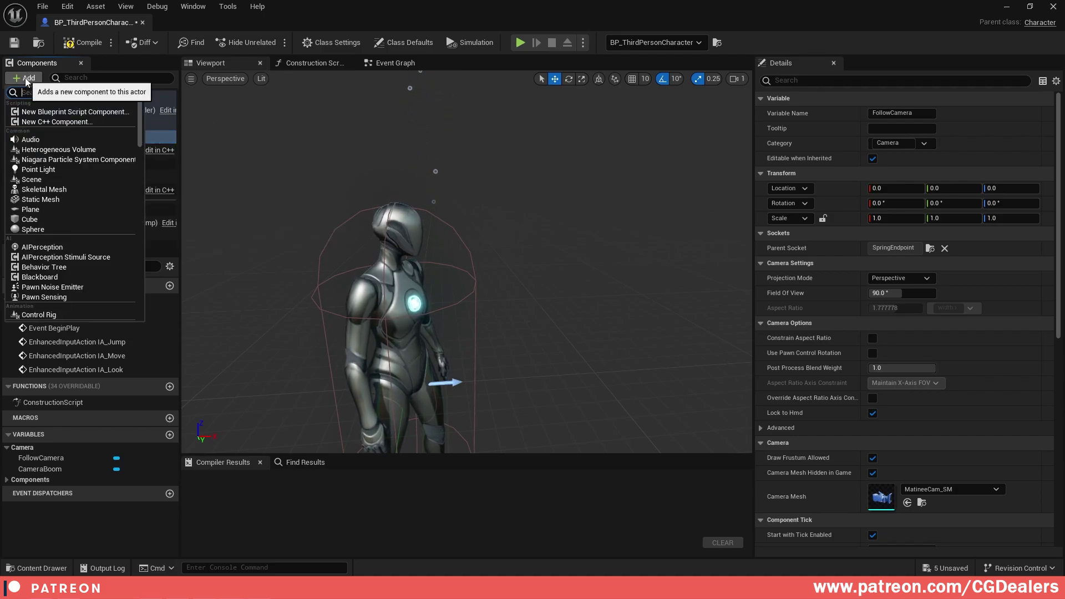
text(underwater)
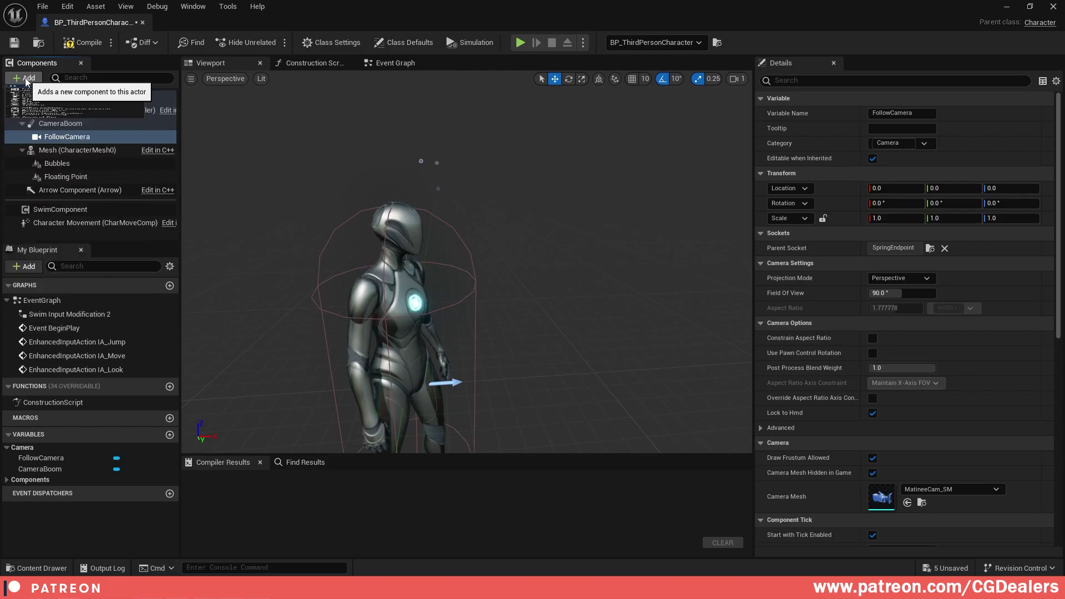
click(57, 114)
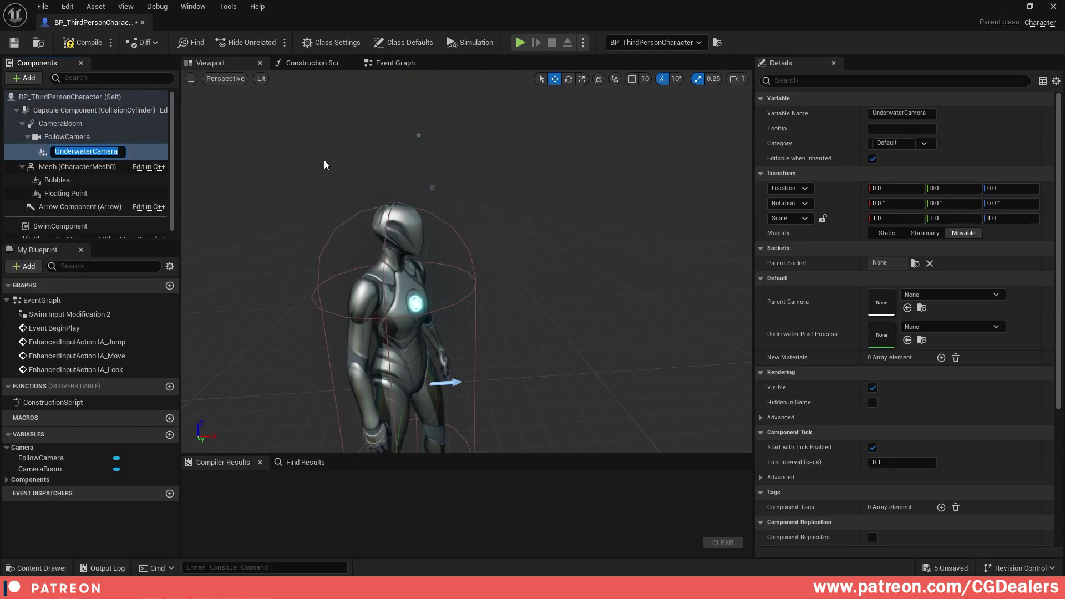
click(84, 48)
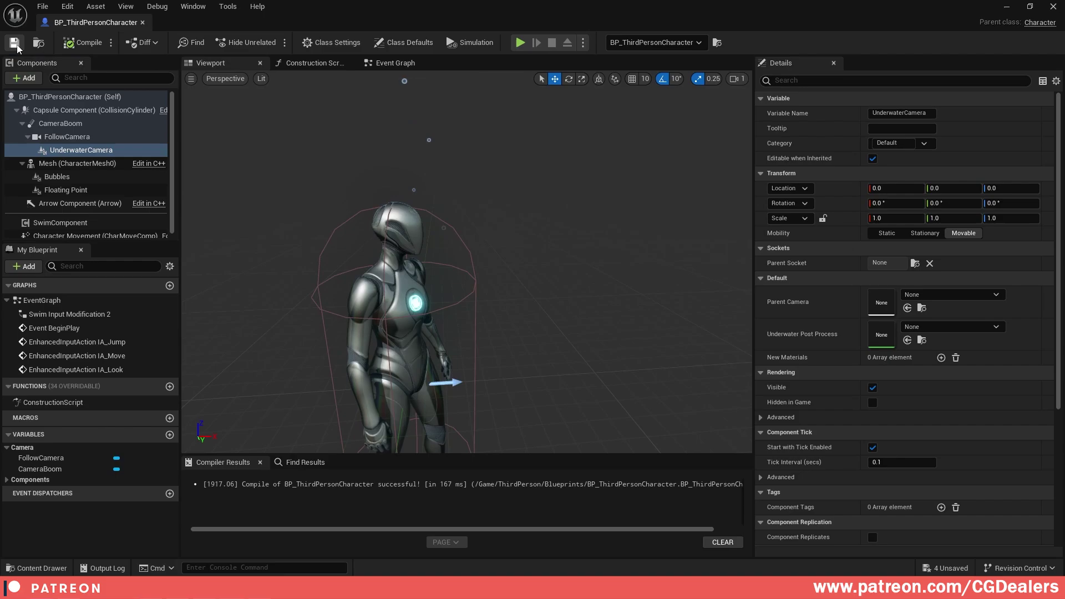
Set the Anim Class of the character's Mesh to IWS_AnimBP and compile the Blueprint
click(54, 164)
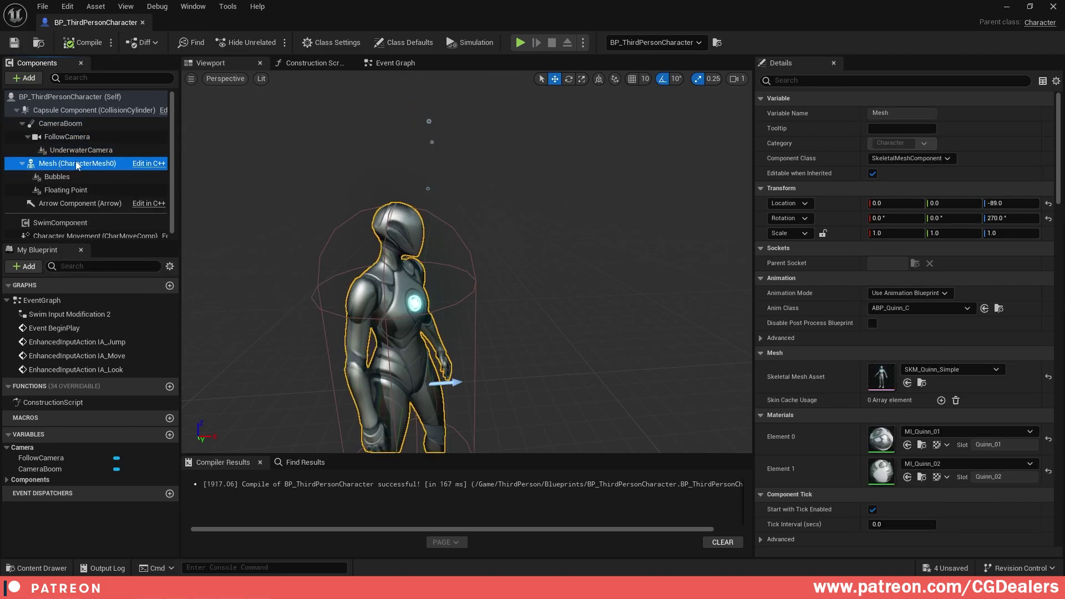
key(ctrl+z)
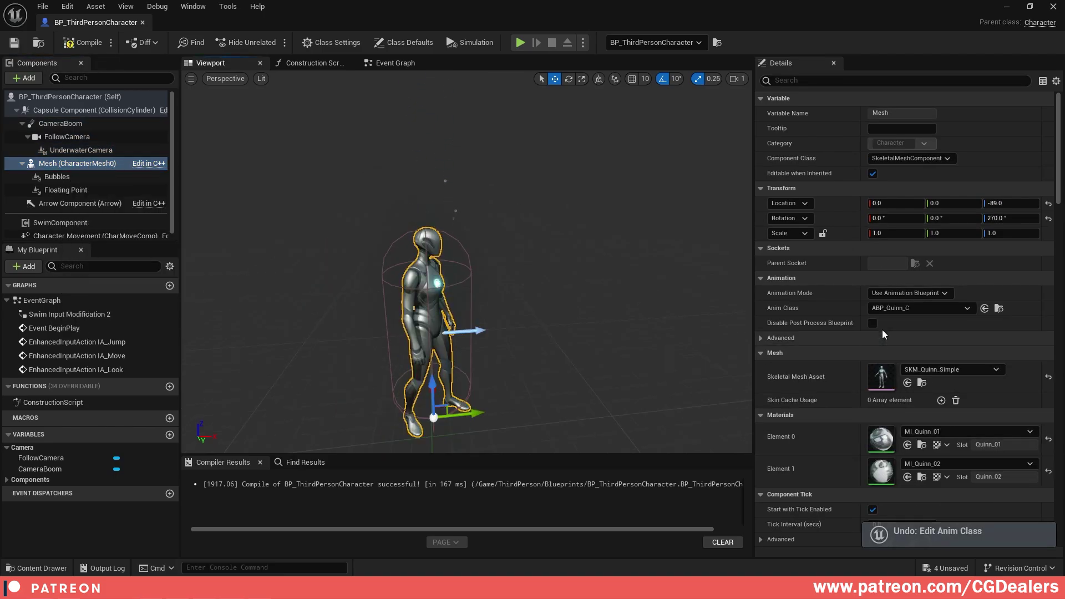
click(923, 308)
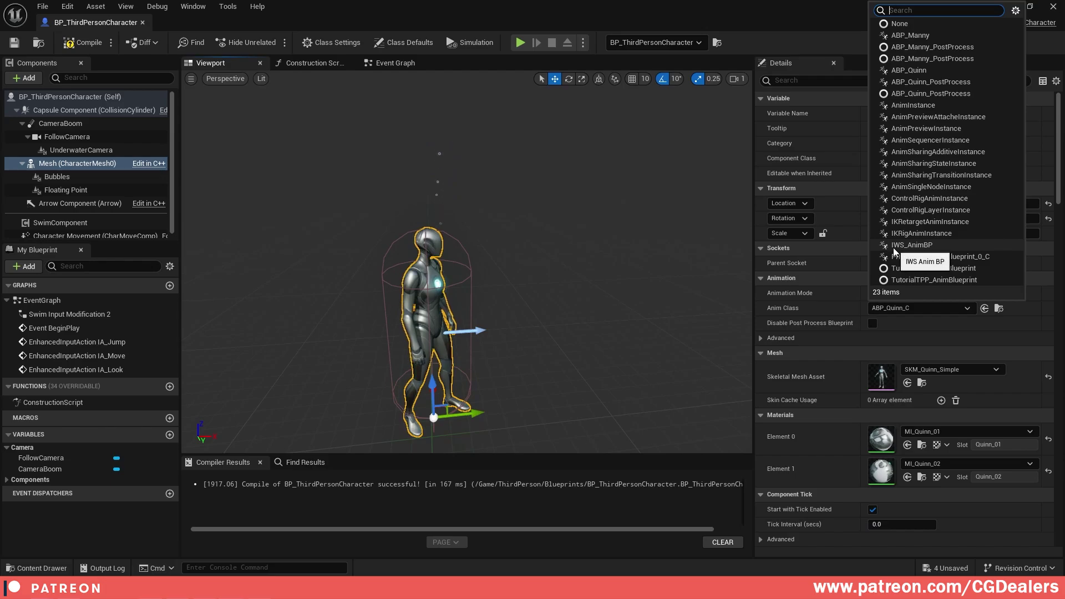
click(927, 248)
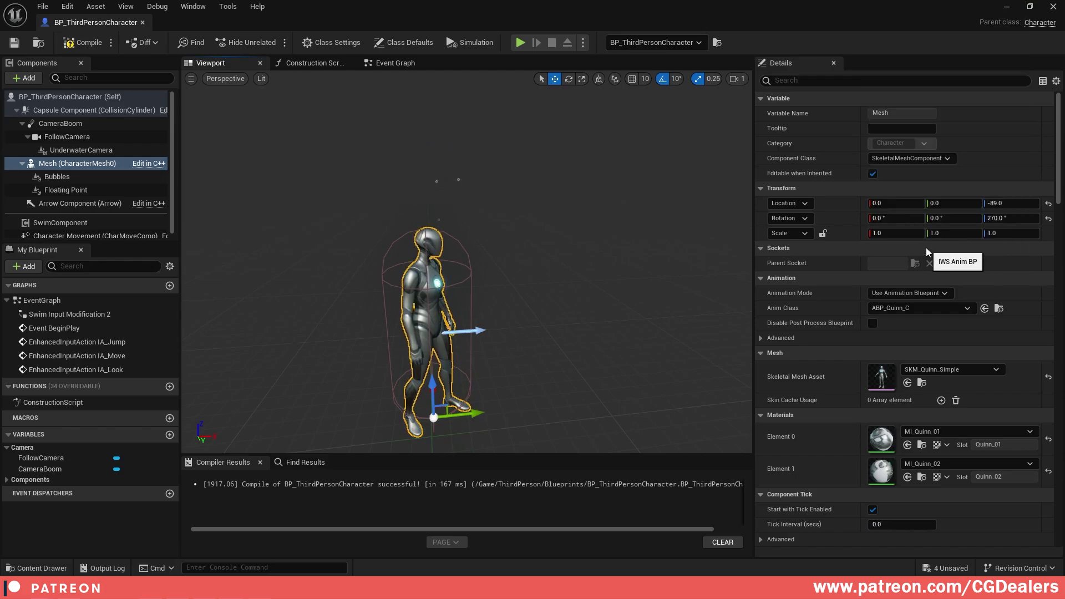
click(83, 42)
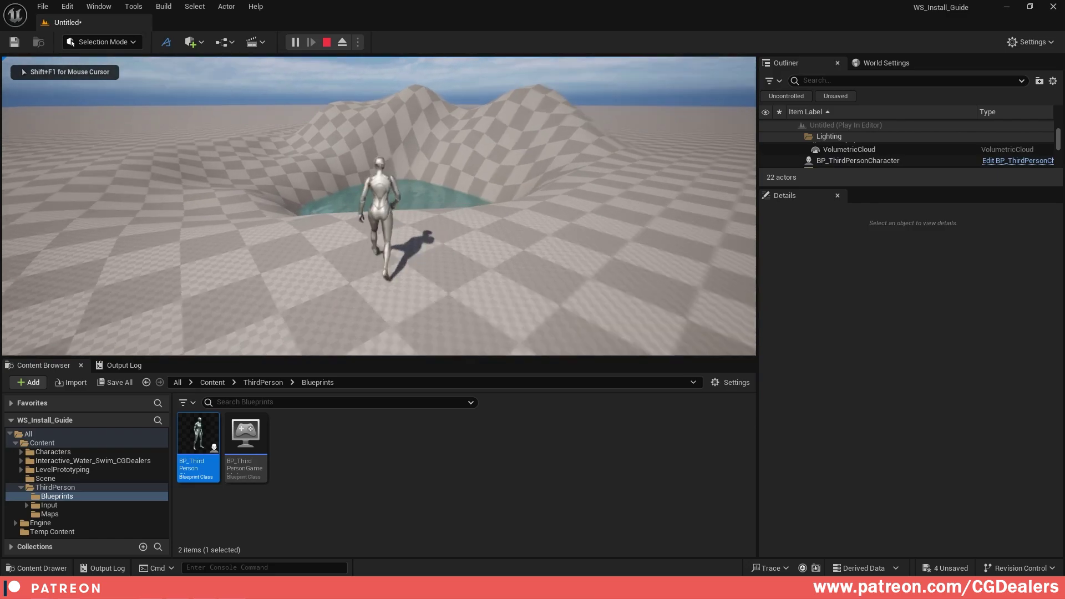
Play-test the level by running the character into the lake and swimming across its surface
key(w)
key(space)
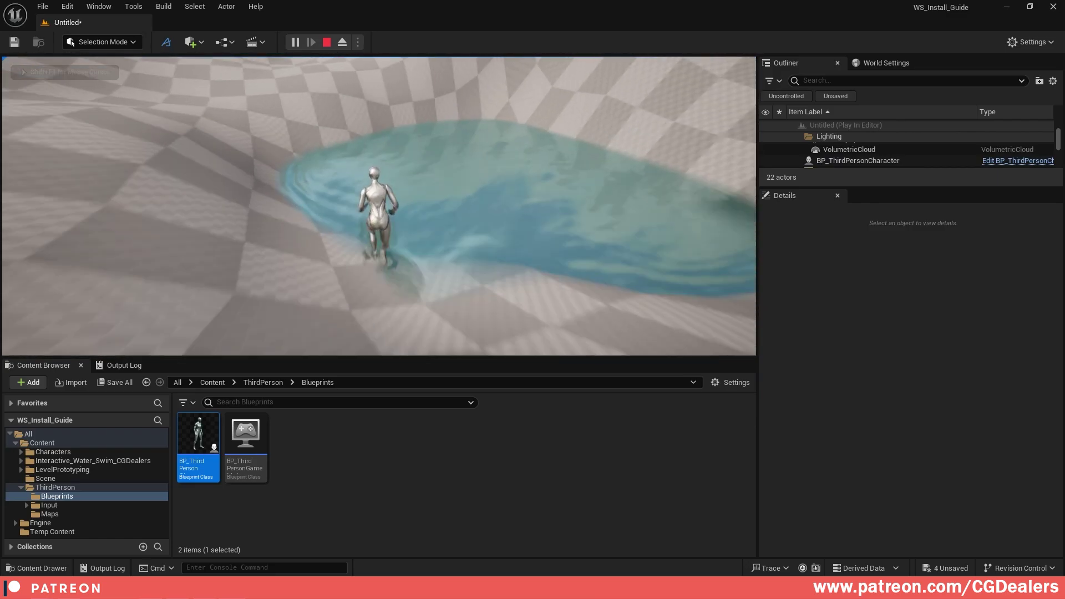
key(d)
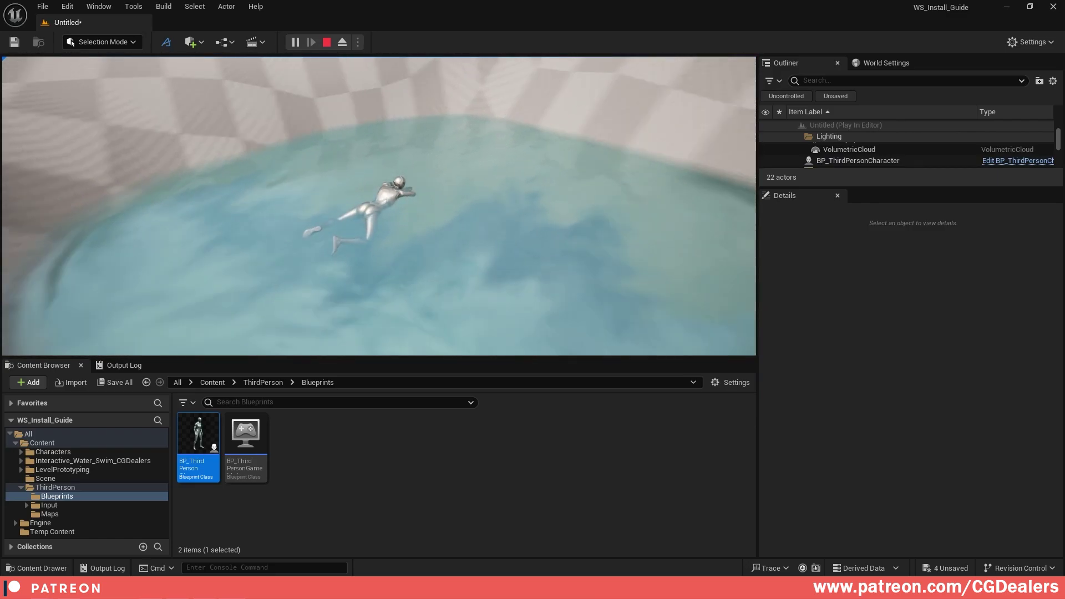
key(w)
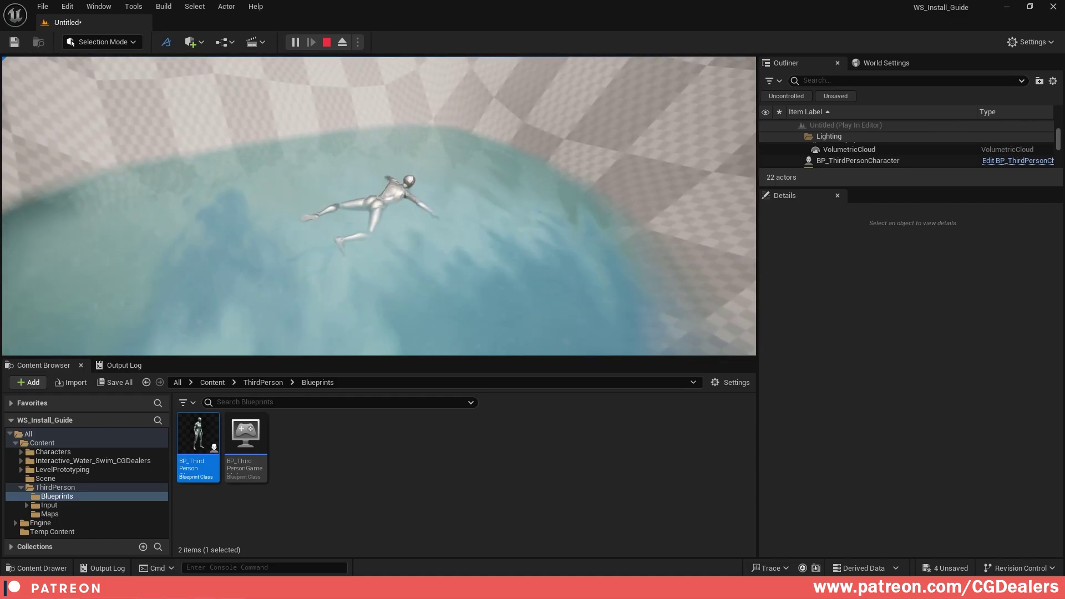
Test diving underwater and swimming back up to the surface, then end the play session
key(q)
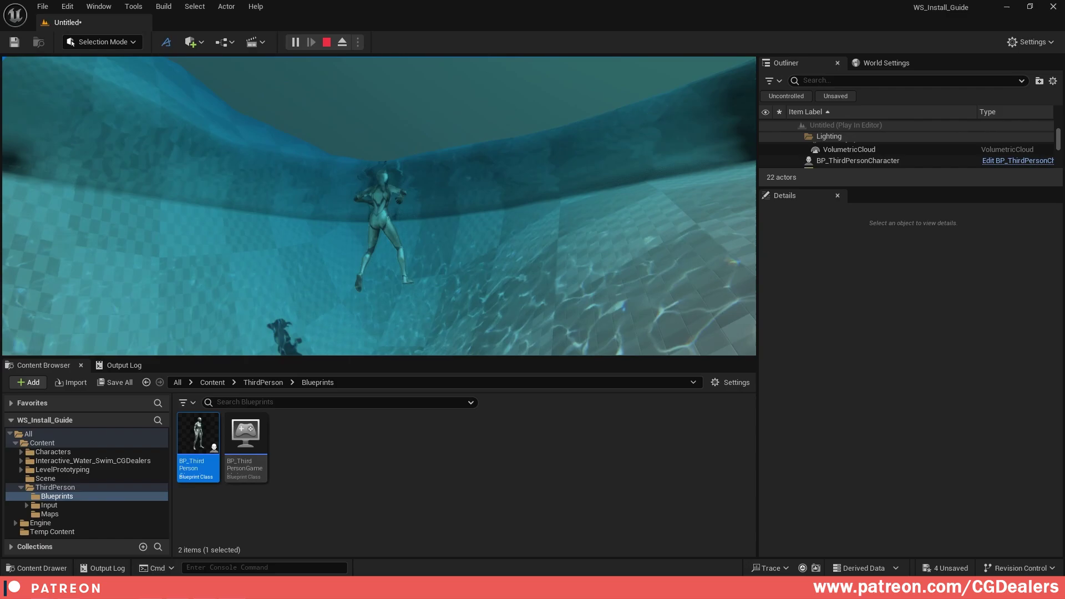
key(w)
key(space)
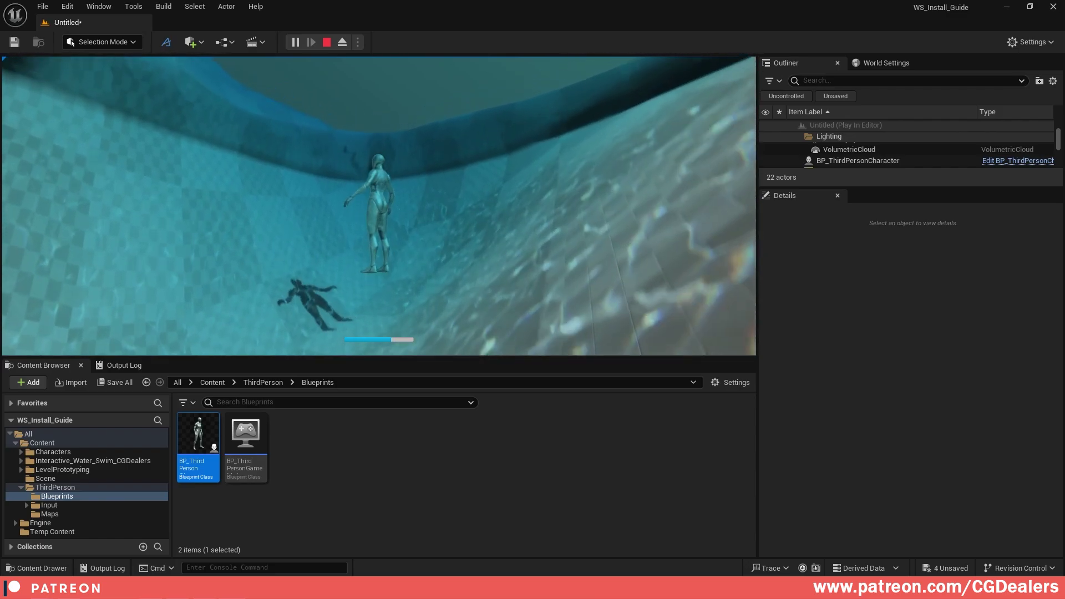
key(w)
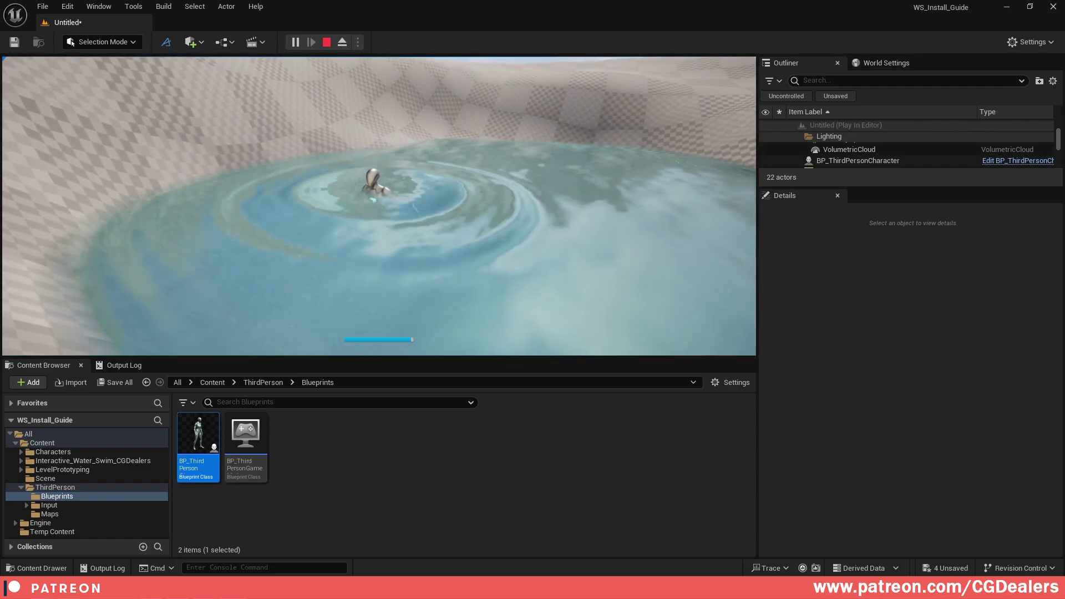
key(w)
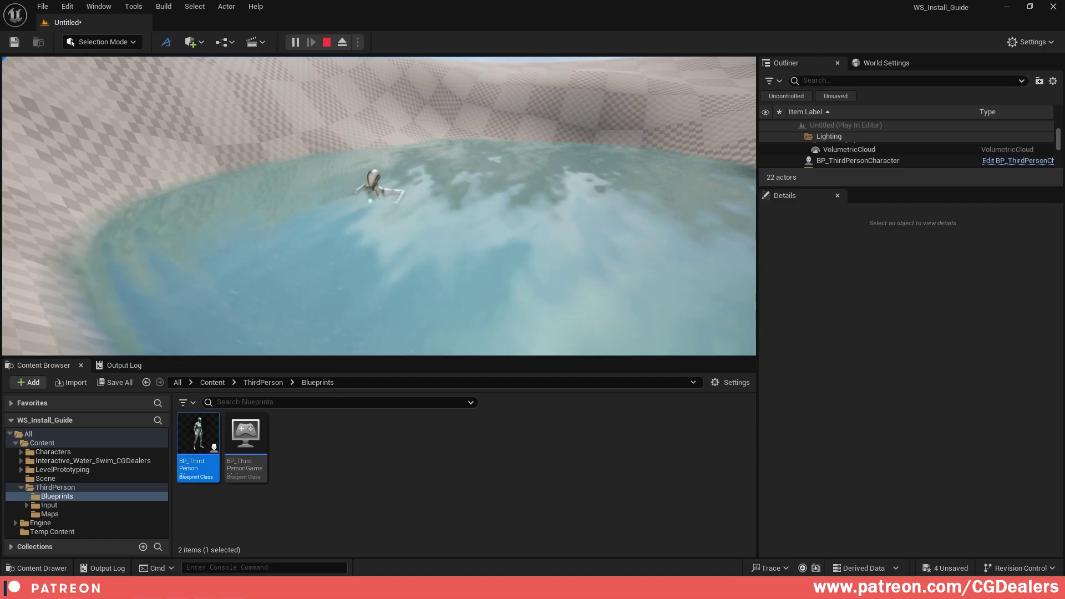
key(Escape)
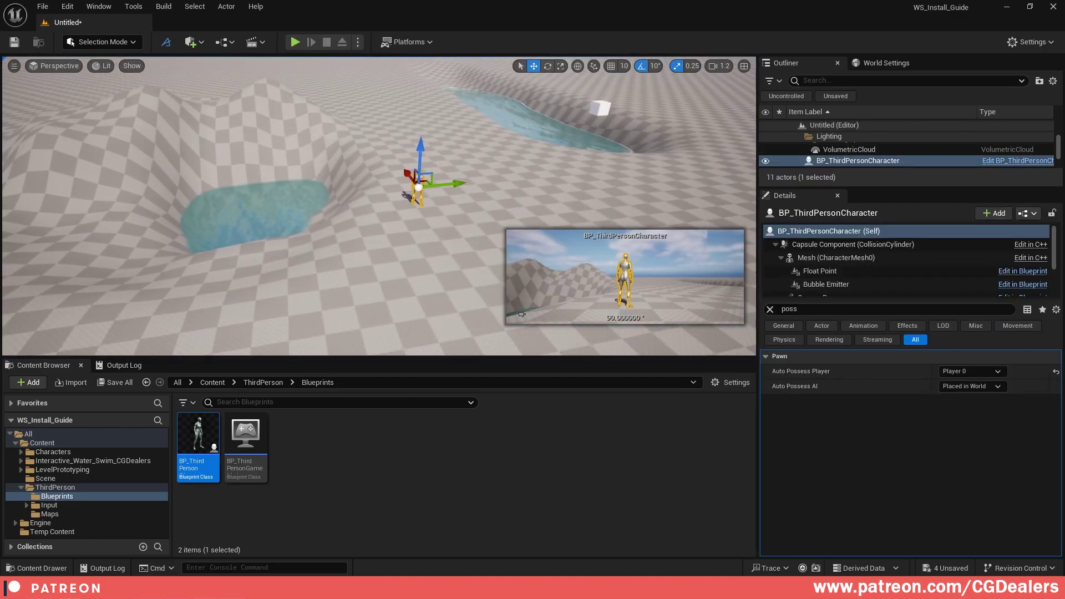
Open the BP_ThirdPersonCharacter Blueprint and add the component tag "water" to its Mesh in the class defaults
double_click(194, 444)
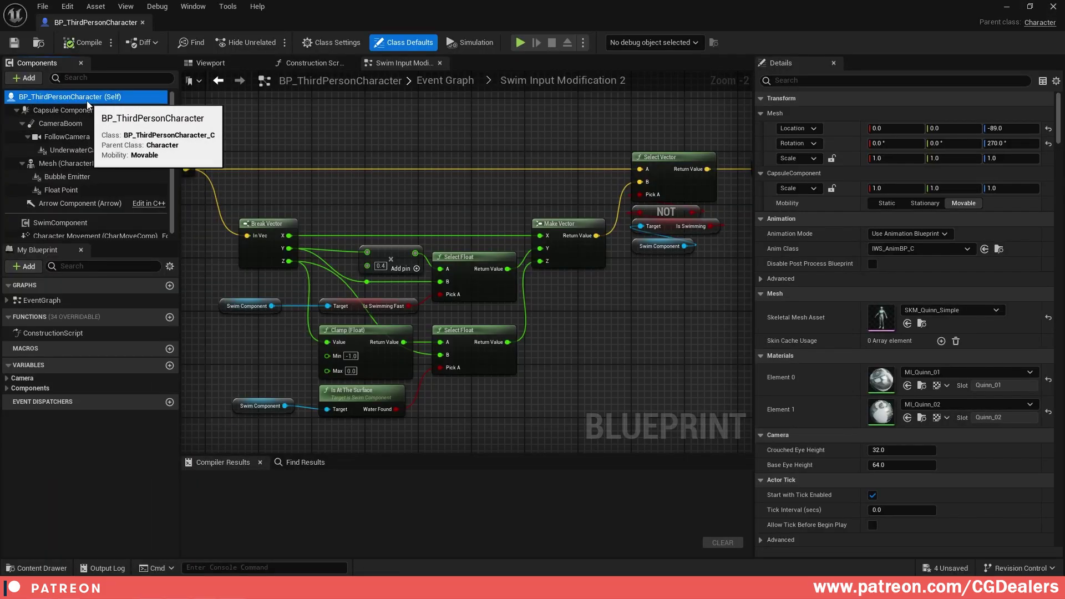
click(867, 81)
text(tag)
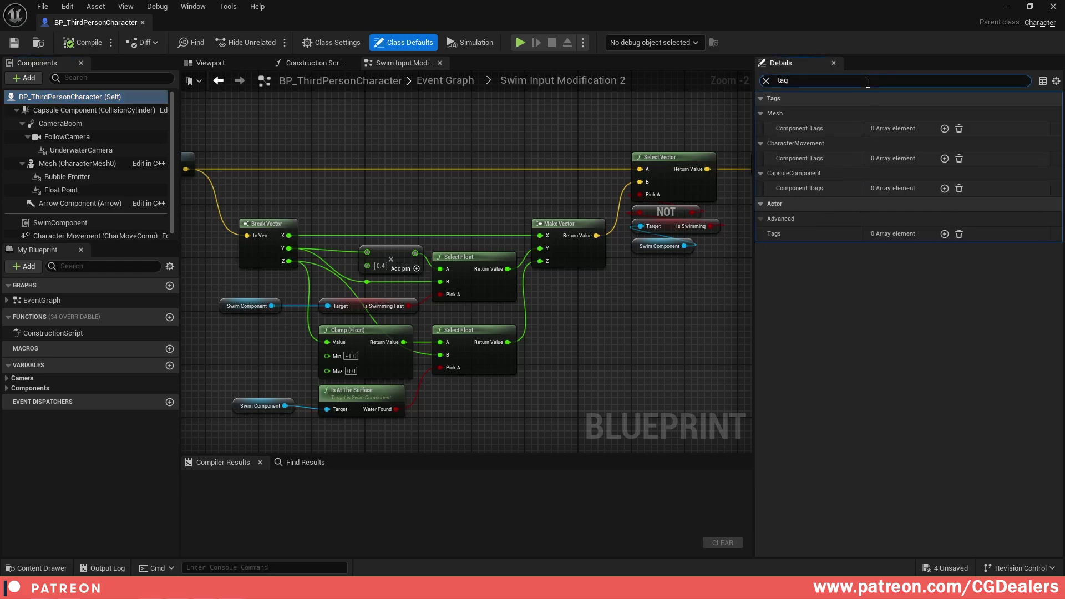
click(944, 128)
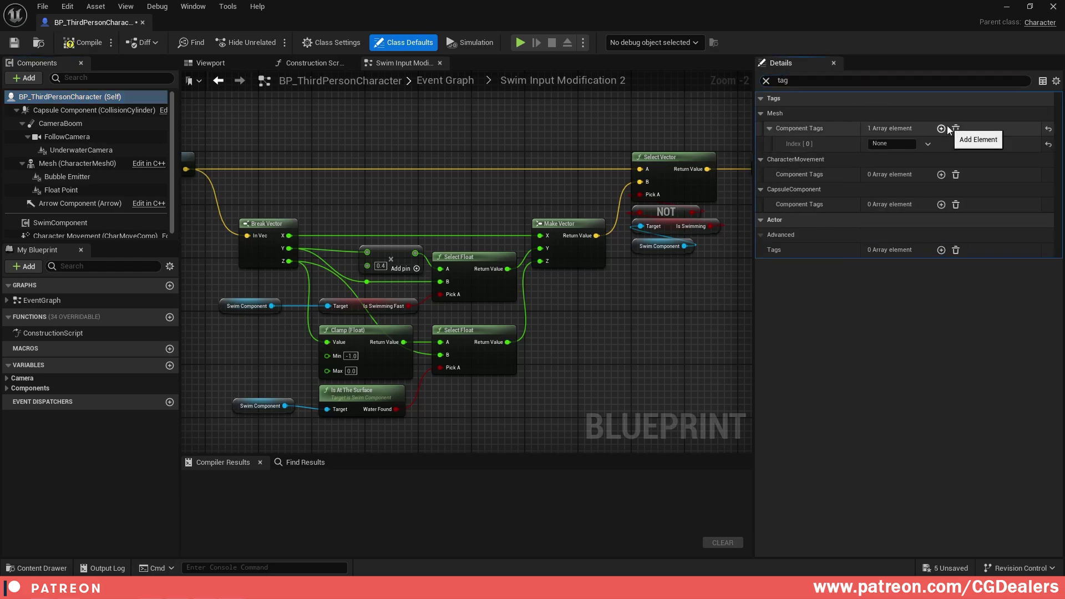
click(900, 145)
text(water)
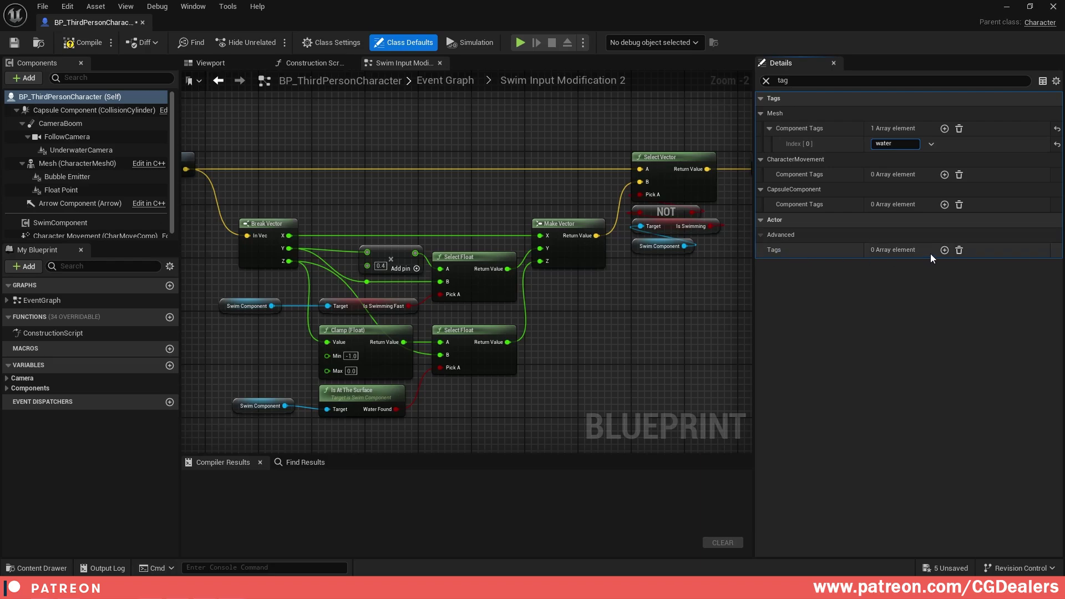
Add the actor tag "water" to BP_ThirdPersonCharacter, then compile, save and close the Blueprint
click(944, 250)
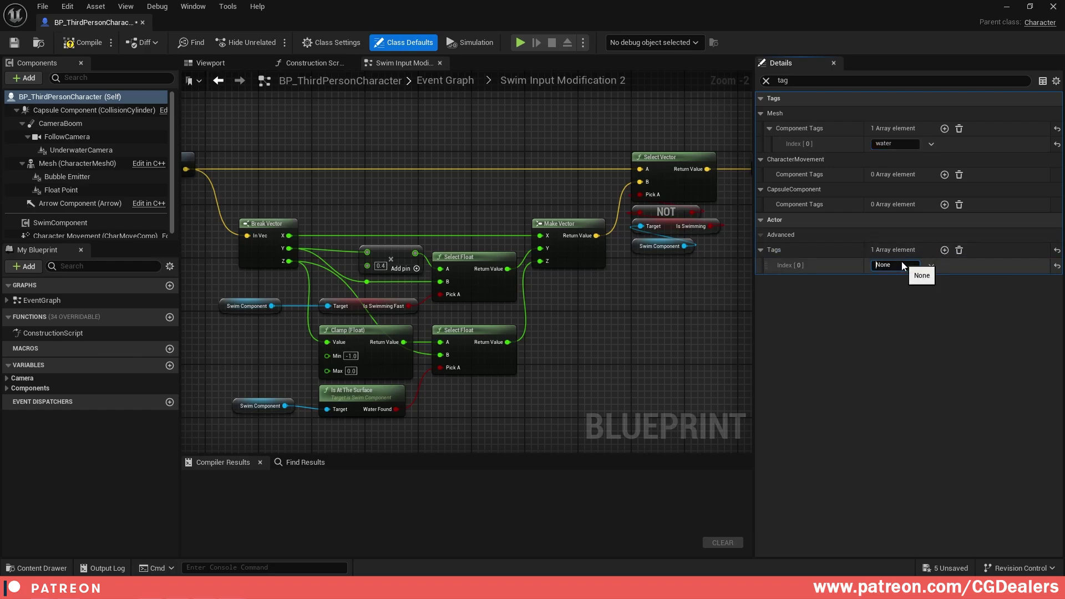
click(899, 266)
text(water)
click(82, 42)
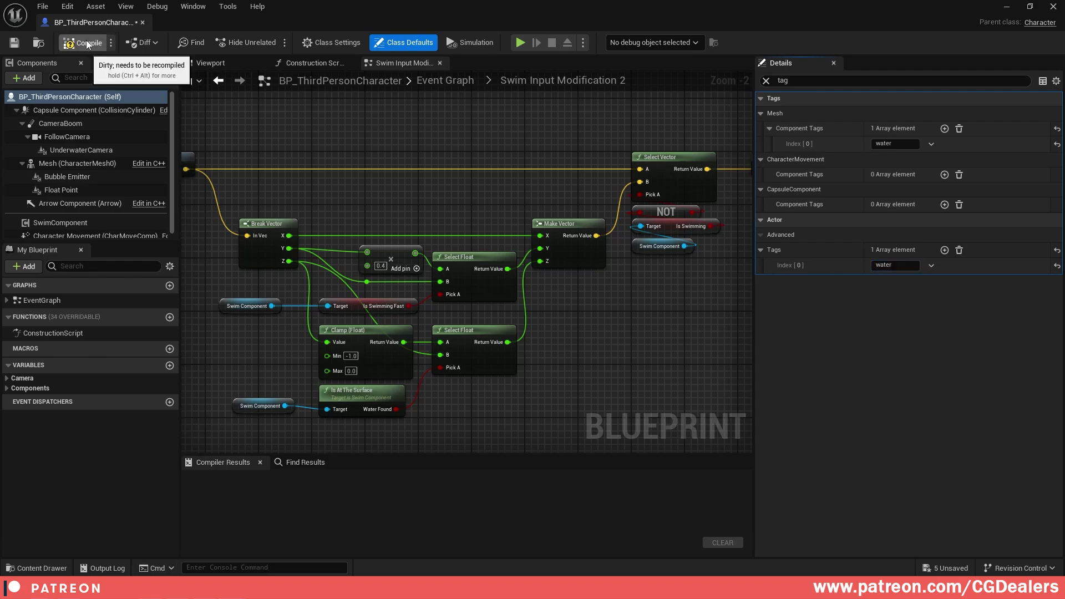
click(20, 45)
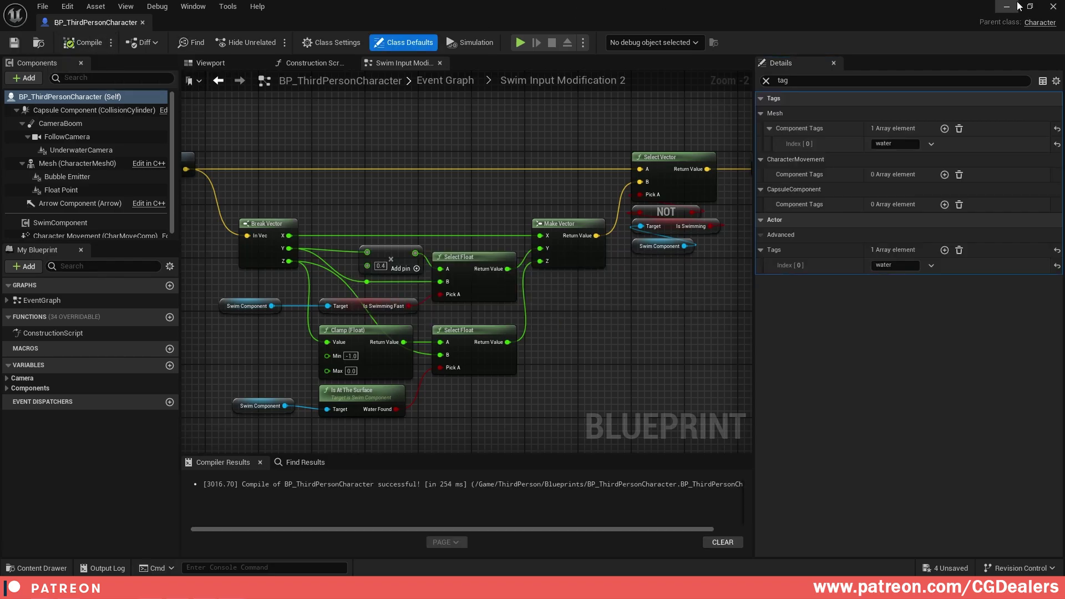
click(1053, 7)
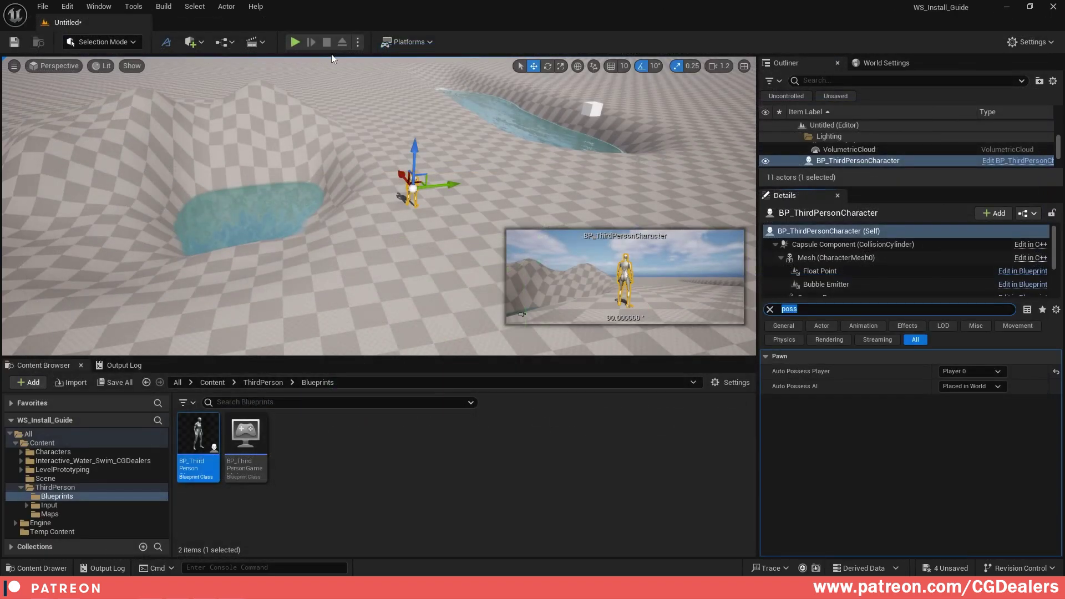
Play-test the level full screen by running and jumping into the lake and back onto land, then end the play session
click(295, 42)
key(F11)
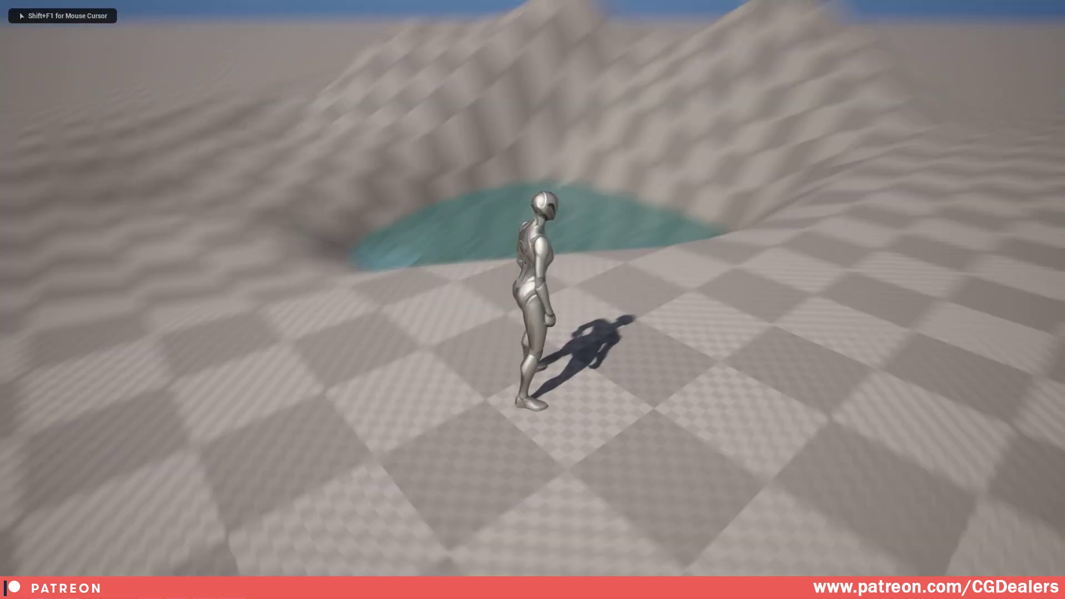
key(w)
key(space)
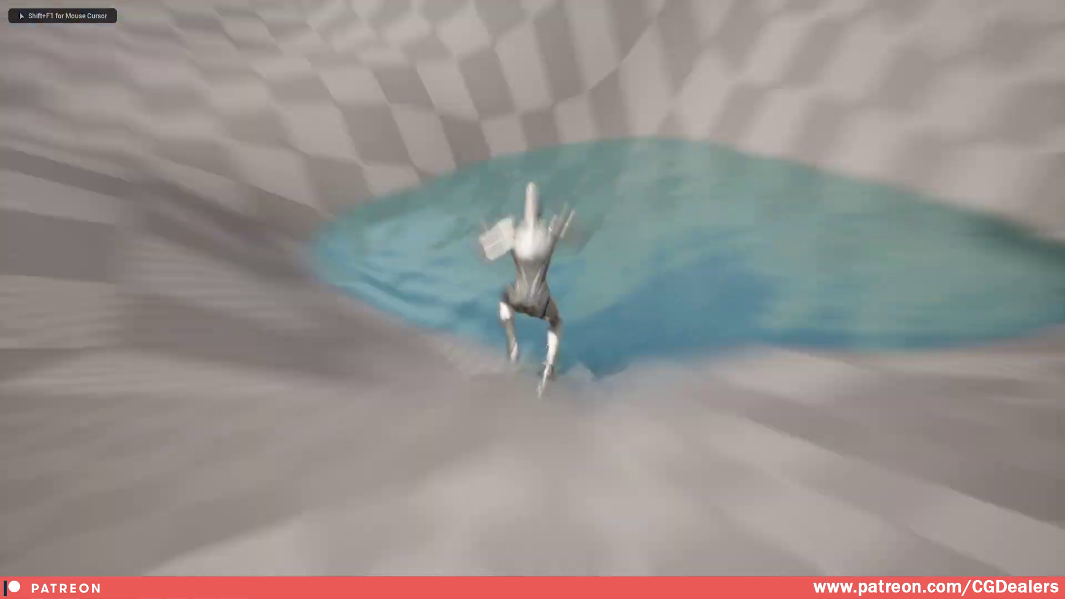
key(w)
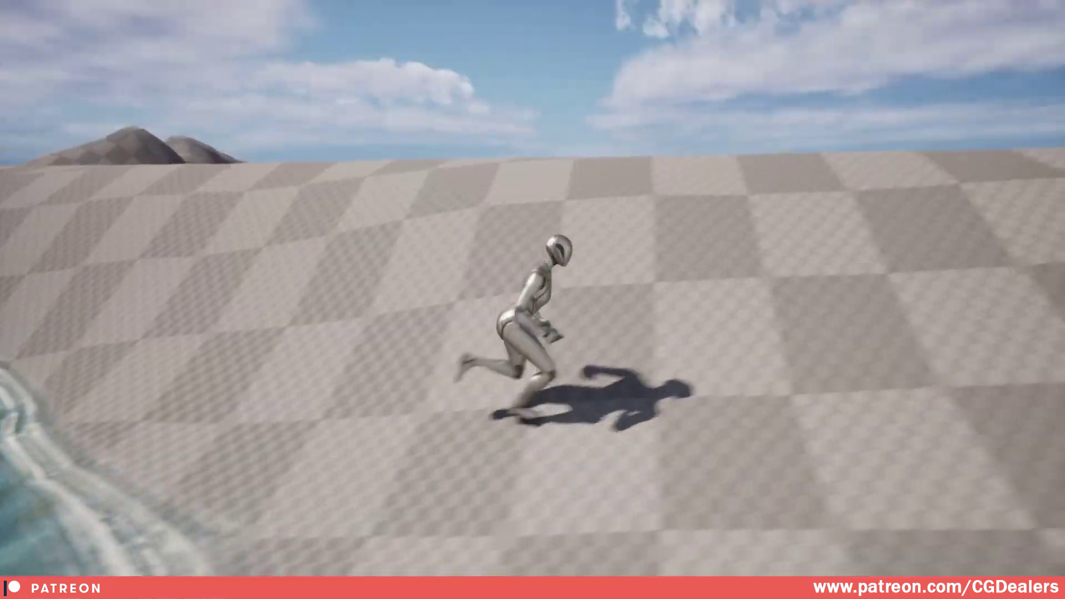
key(Escape)
key(F11)
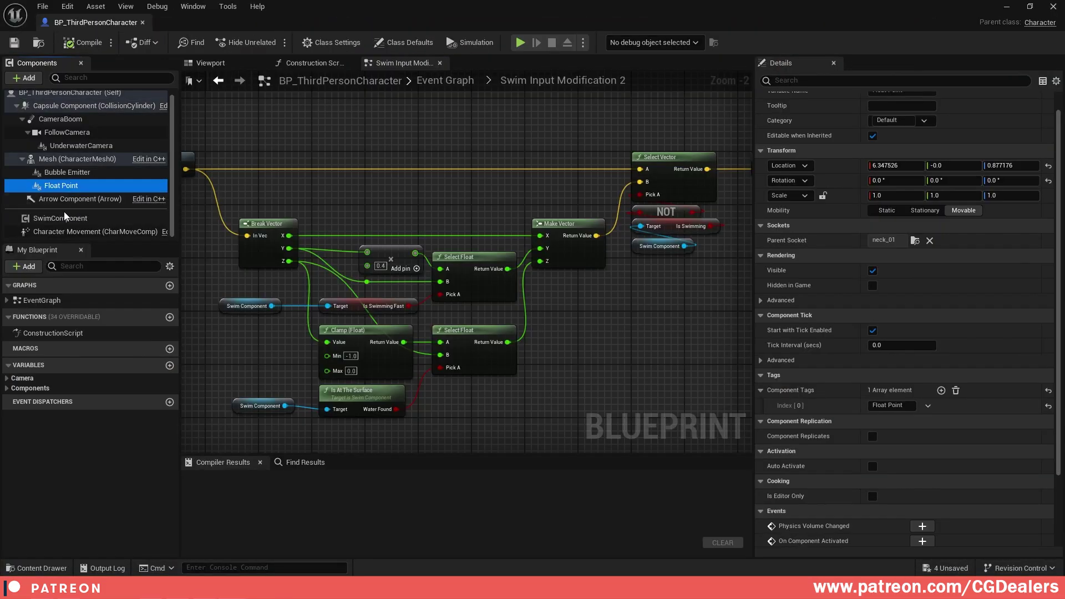
Select the SwimComponent in BP_ThirdPersonCharacter and examine its swim speed, rotation rate and oxygen settings
click(66, 218)
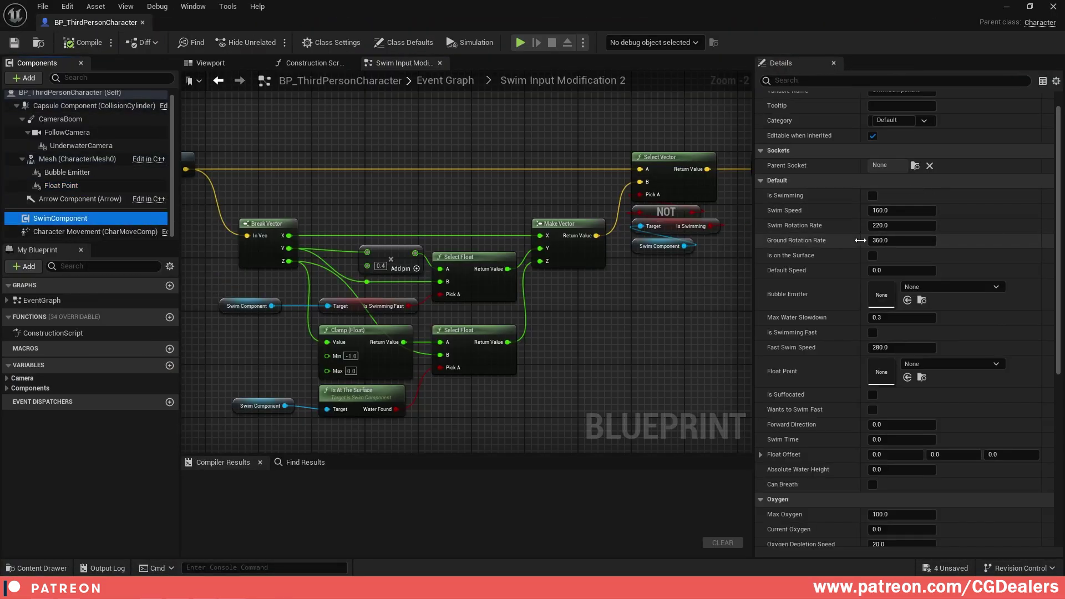
scroll(805, 200, down, 2)
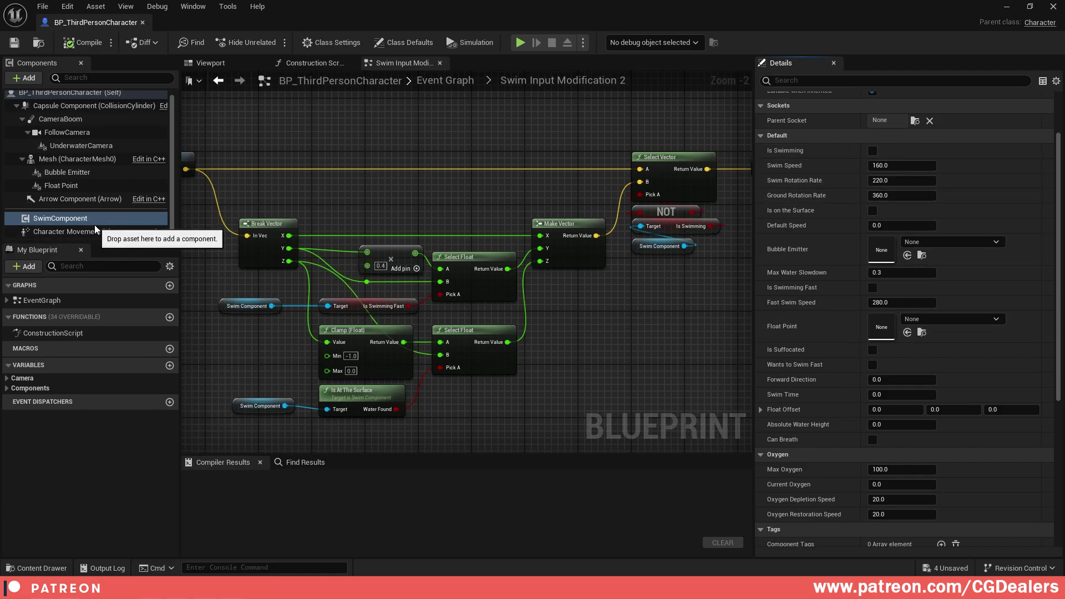
scroll(787, 398, down, 4)
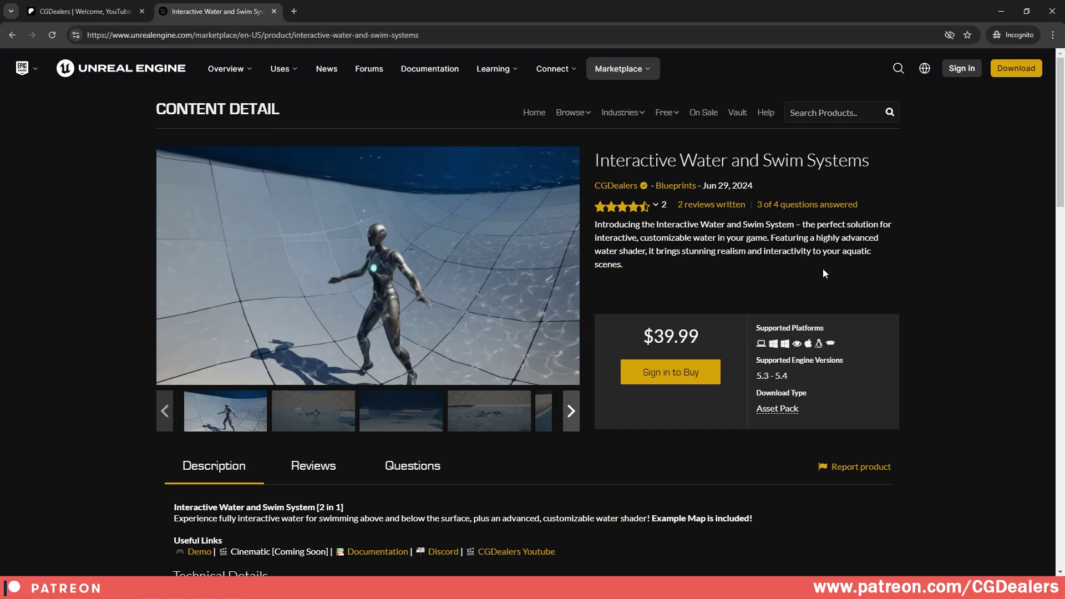
In the browser, look over the marketplace listing and expand the full Premium Supporter benefits on the CGDealers Patreon page
scroll(903, 178, down, 1)
scroll(903, 178, up, 1)
click(96, 17)
scroll(507, 383, down, 2)
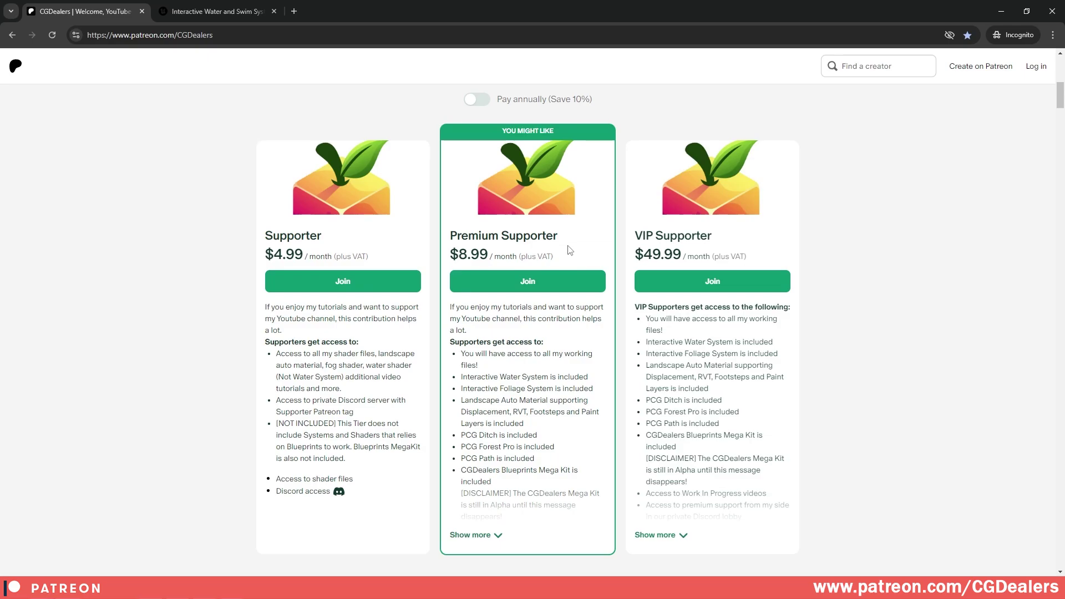
click(484, 535)
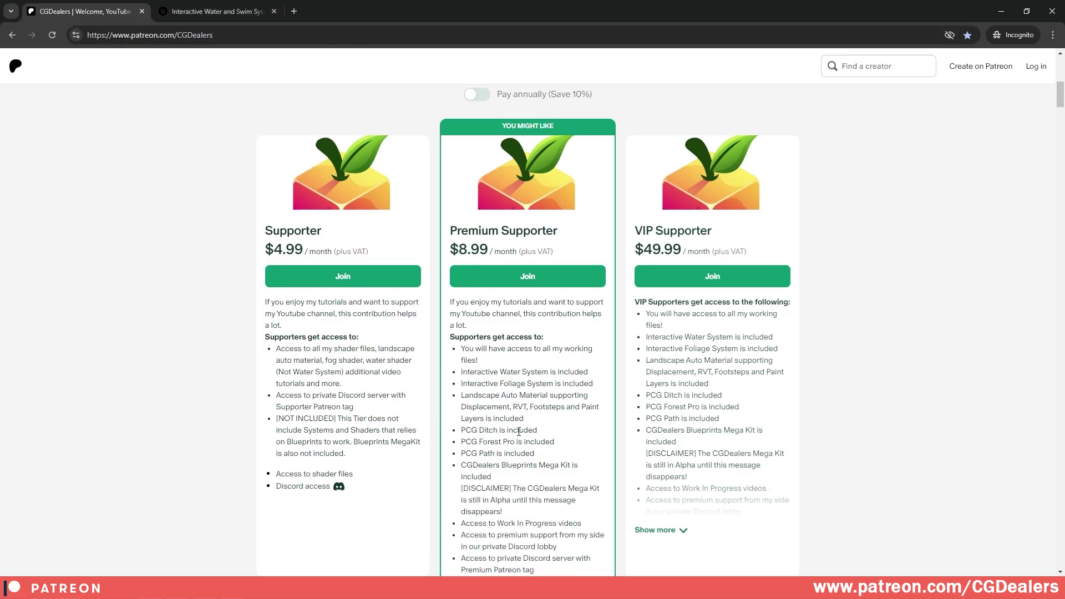
scroll(519, 431, down, 2)
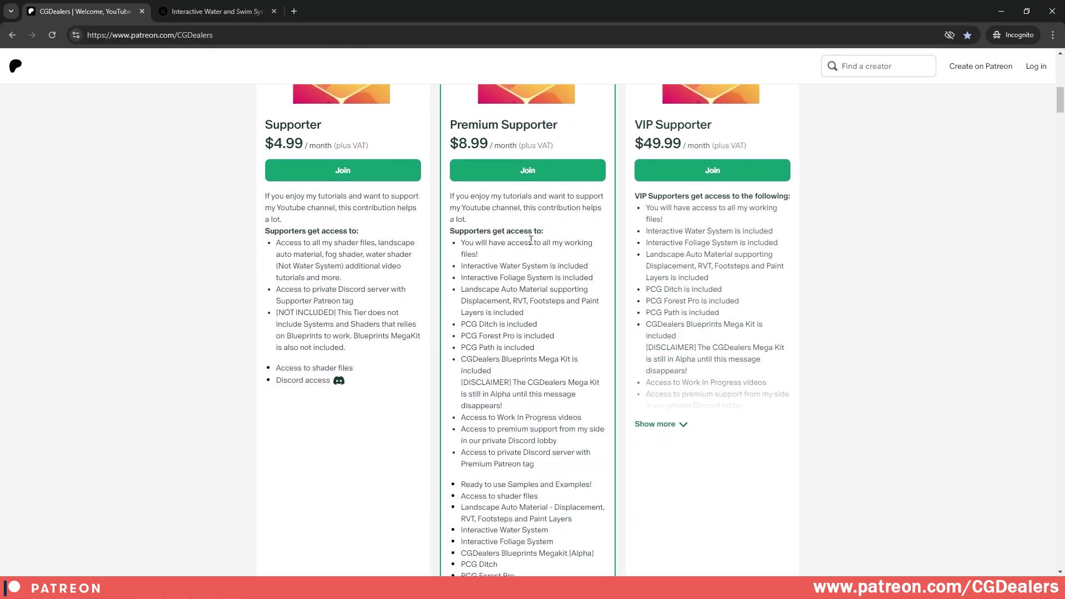
Revisit the Interactive Water and Swim Systems marketplace page, then return to the membership tiers on the CGDealers Patreon page
click(218, 10)
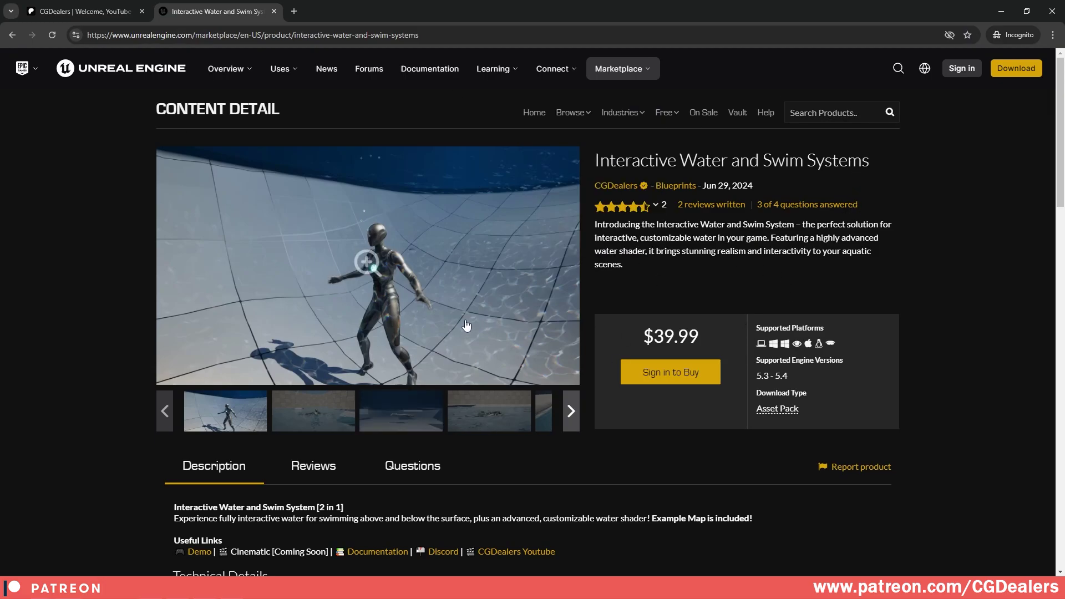
mouse_move(97, 15)
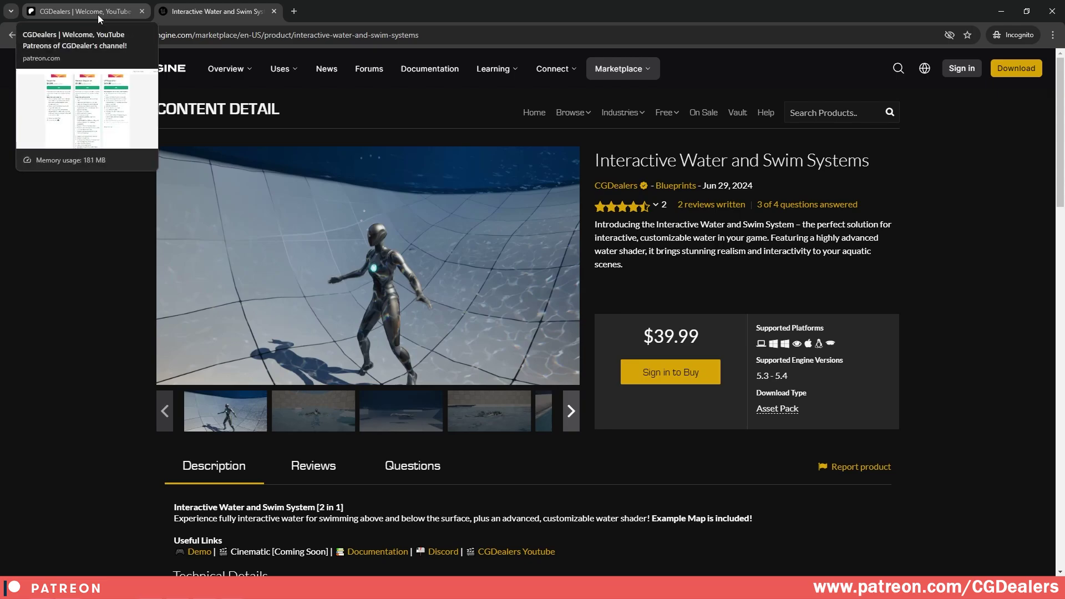
click(98, 14)
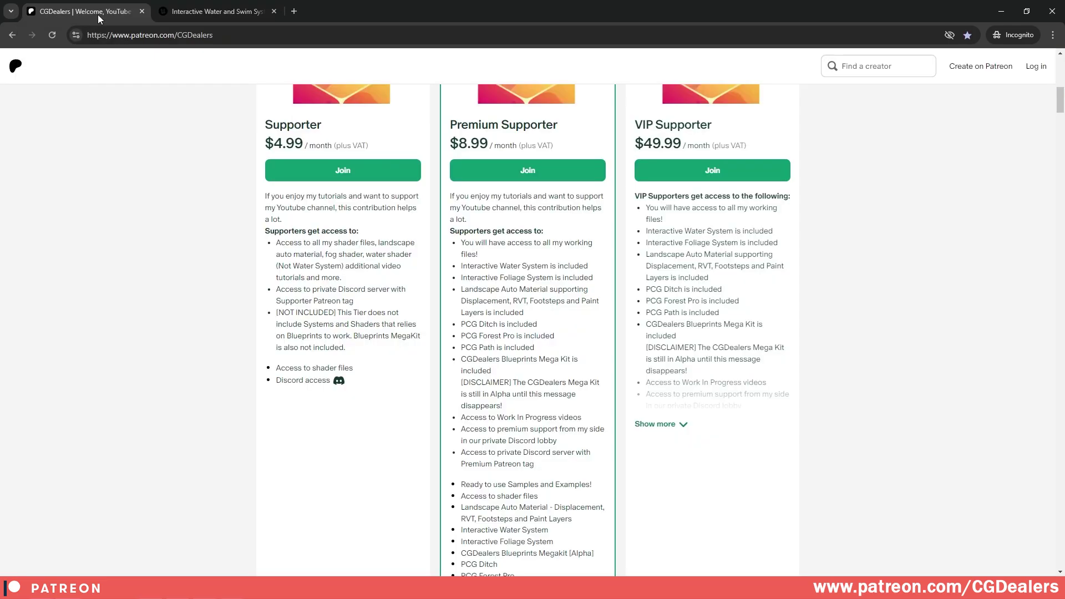
scroll(531, 143, up, 3)
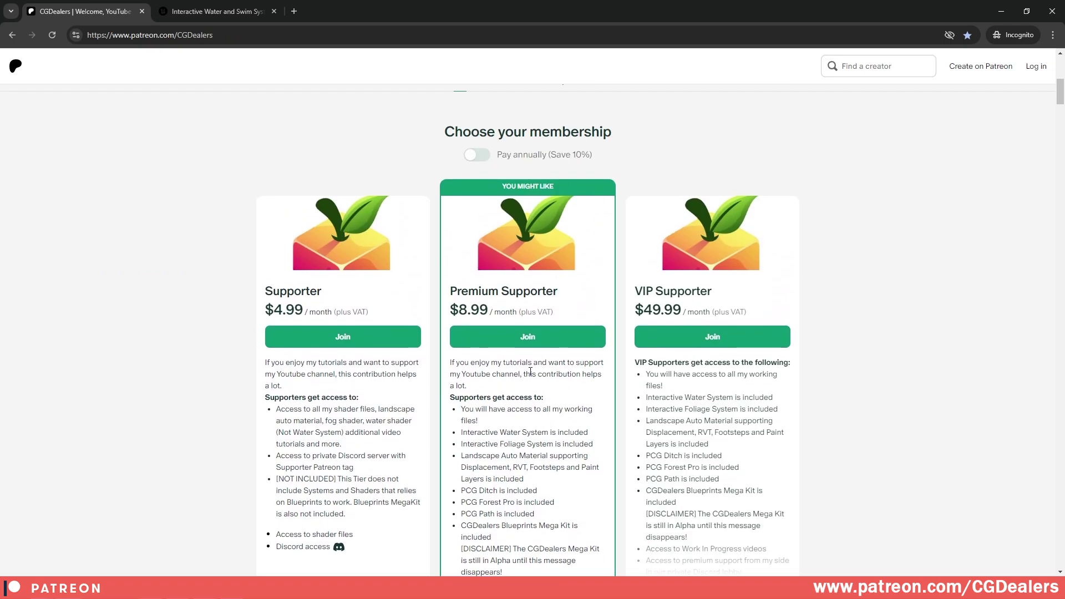